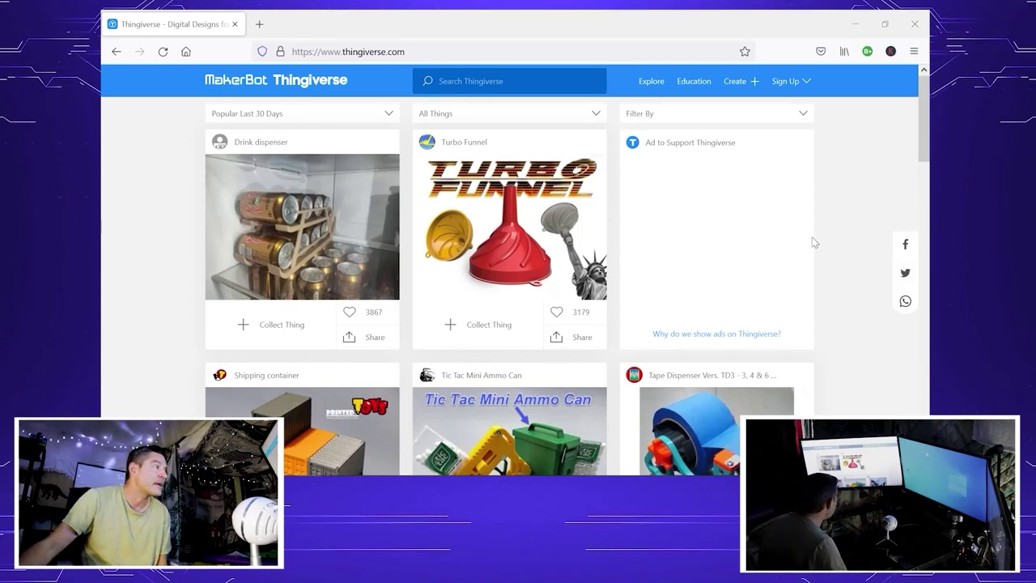
# Step: Search Thingiverse for 'terra cotta warrior'
pyautogui.scroll(-4, 638, 241)
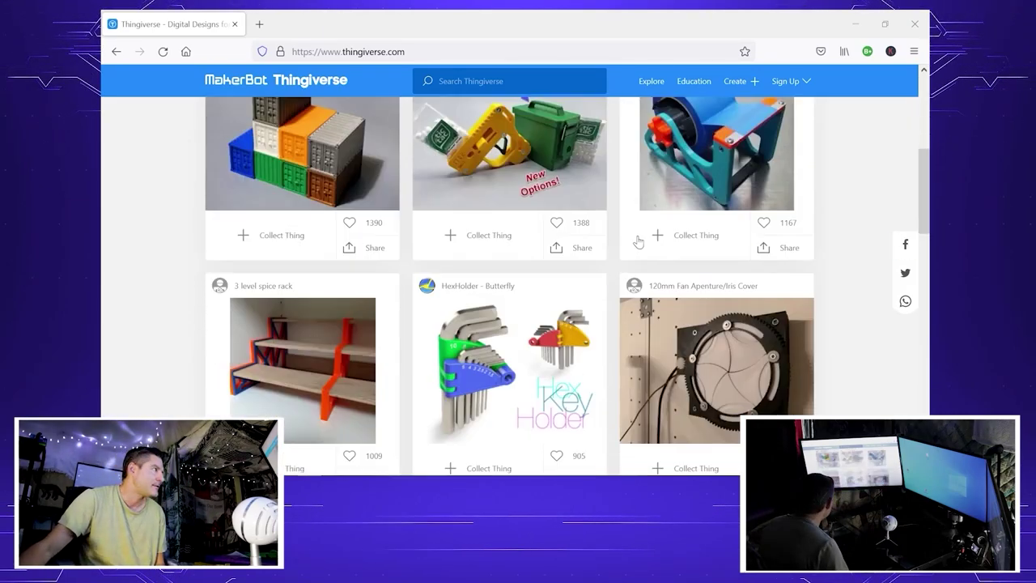
pyautogui.scroll(-8, 597, 248)
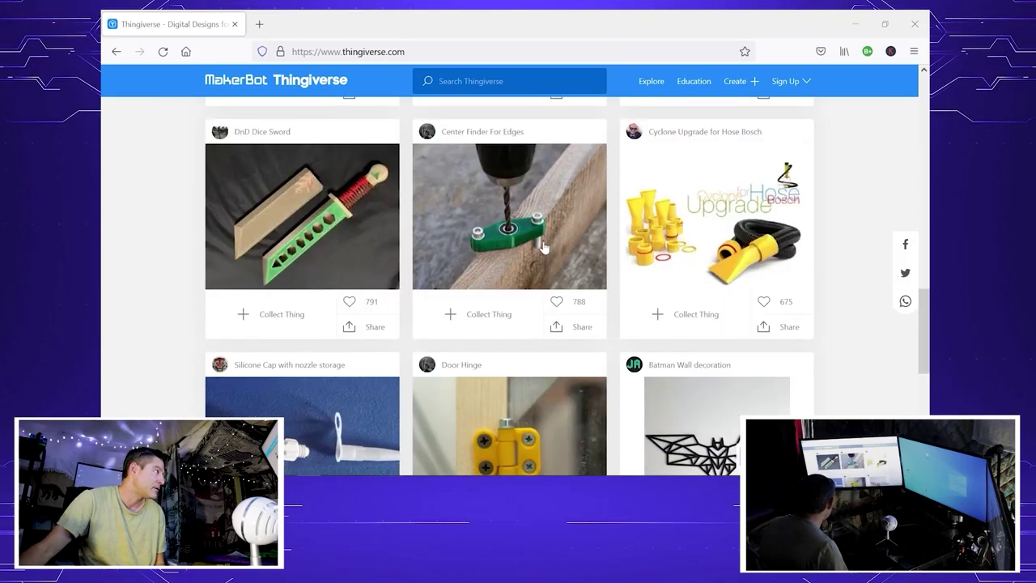
pyautogui.scroll(-5, 543, 249)
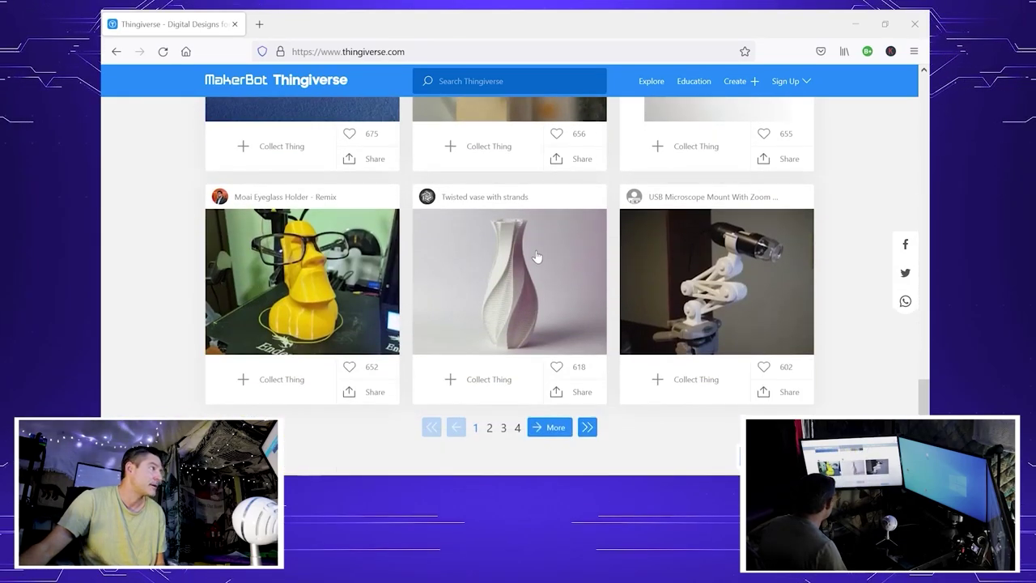
pyautogui.scroll(20, 536, 256)
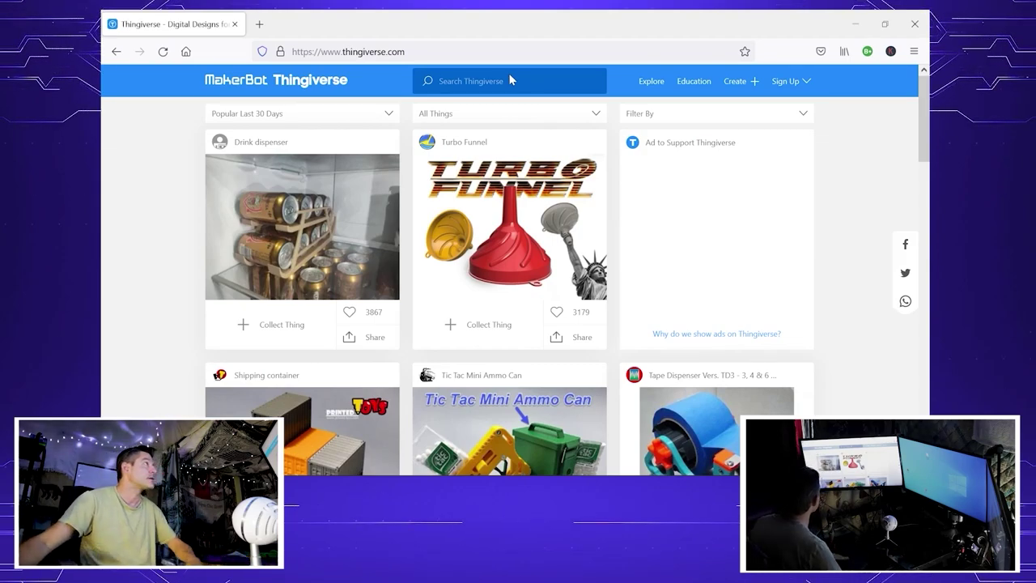
pyautogui.click(510, 80)
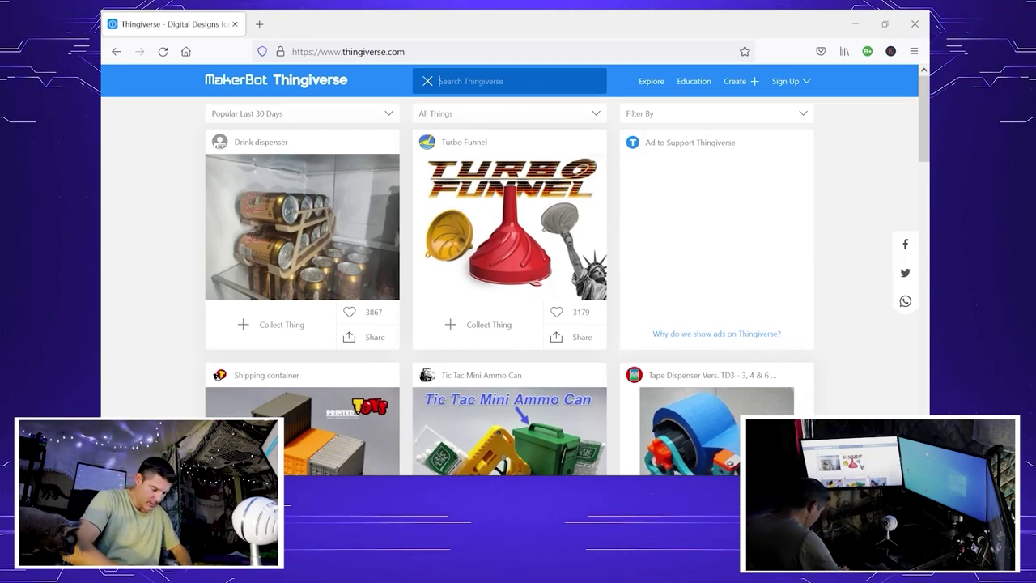
pyautogui.write('terra co')
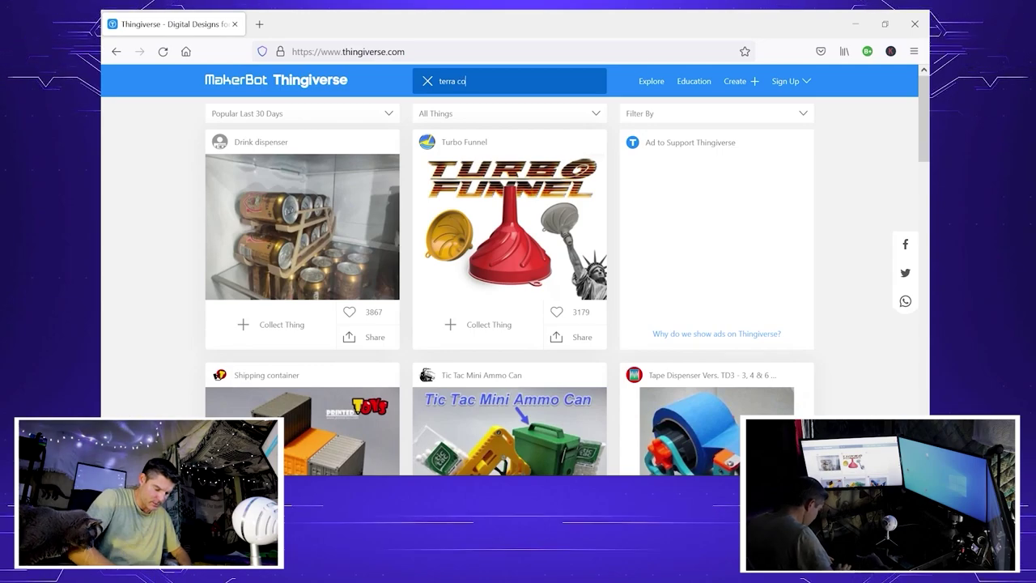
pyautogui.write('tta warrior')
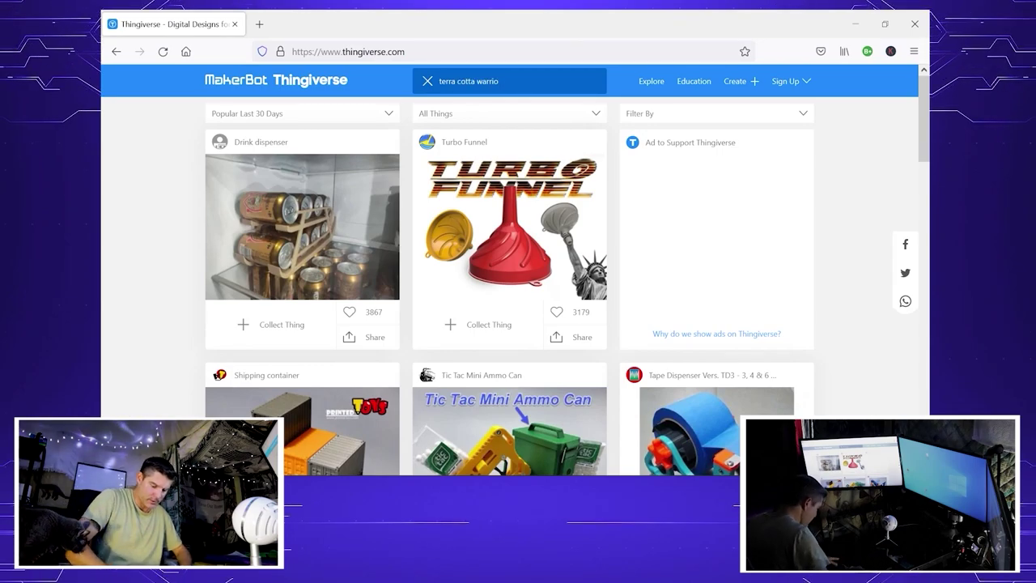
pyautogui.press('Return')
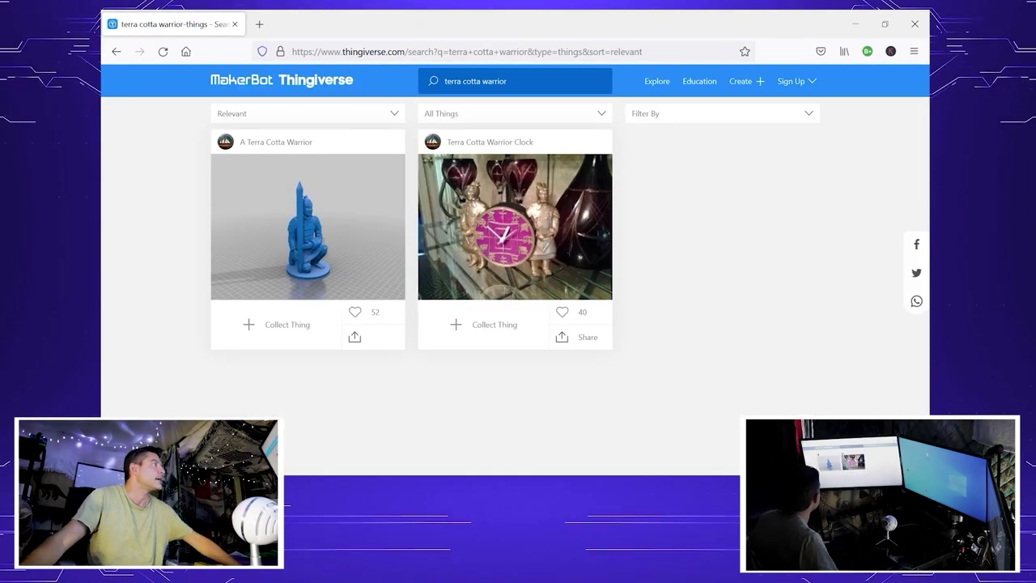
# Step: Correct the search to 'terracotta warrior', rerun it, and browse the results
pyautogui.click(468, 81)
pyautogui.press('BackSpace')
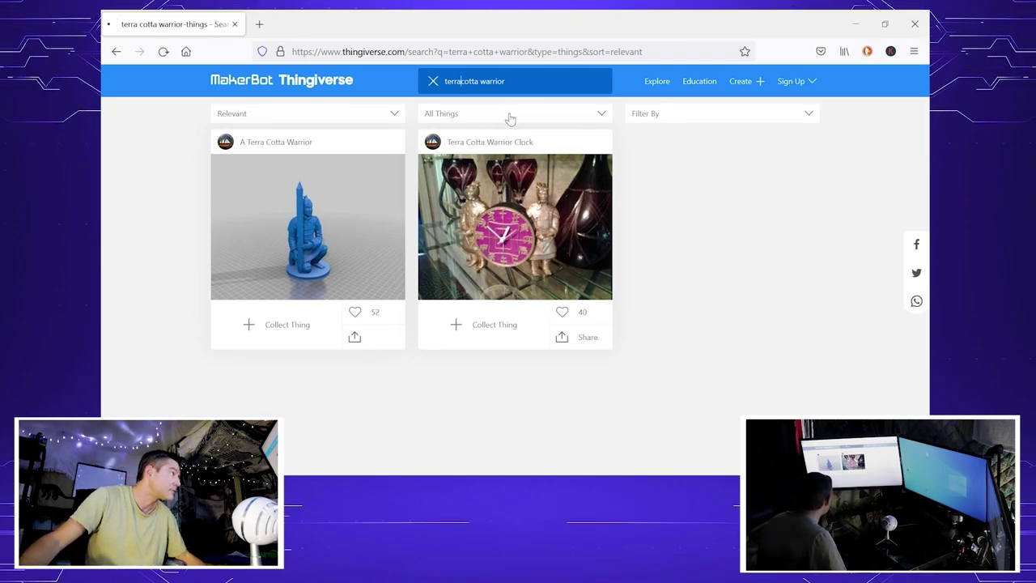
pyautogui.press('Return')
pyautogui.scroll(-3, 701, 277)
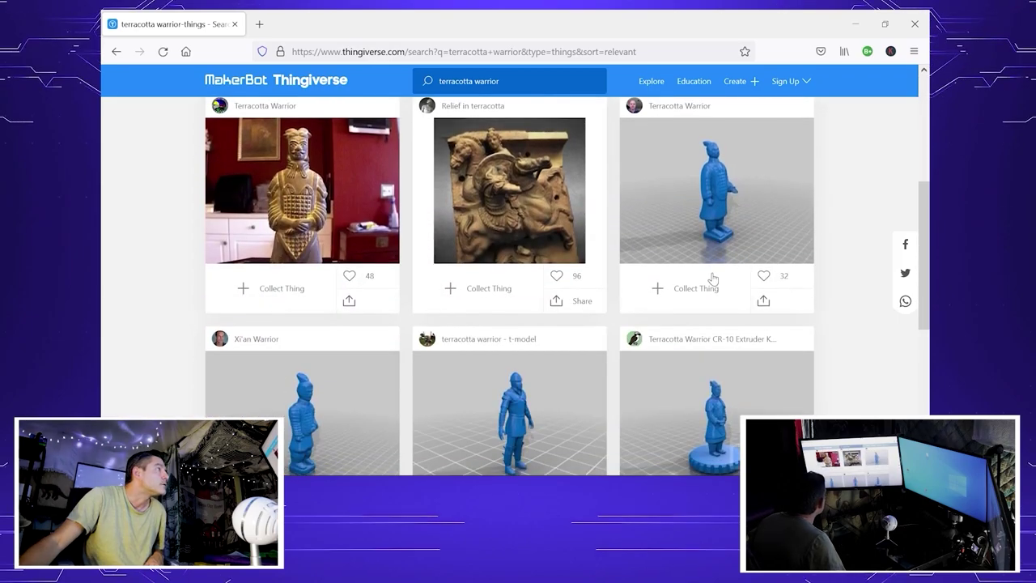
pyautogui.scroll(-3, 697, 295)
pyautogui.scroll(3, 694, 301)
pyautogui.scroll(5, 684, 310)
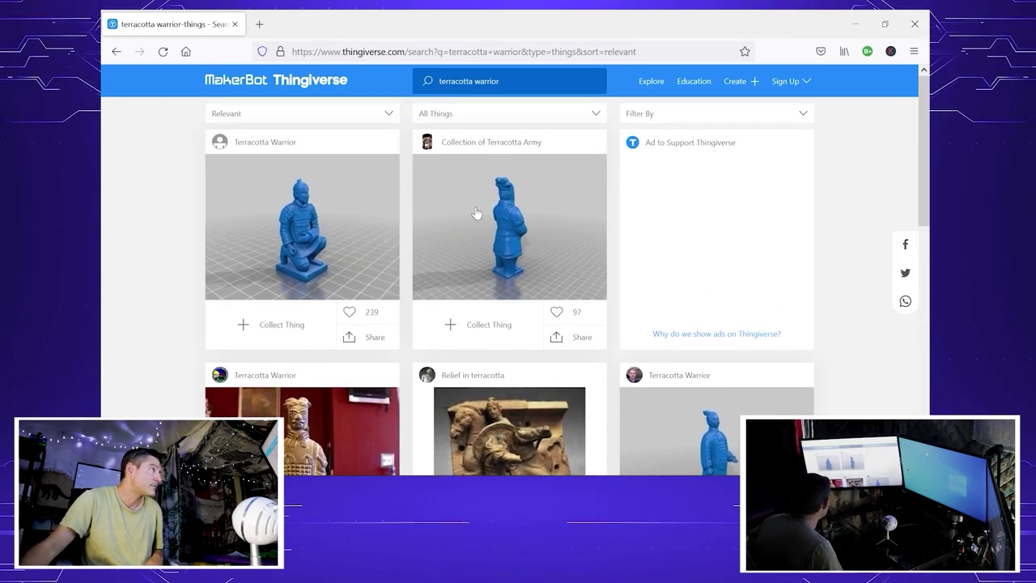
# Step: Open the Collection of Terracotta Army and browse its horse, kneeling and standing warrior renders
pyautogui.click(508, 210)
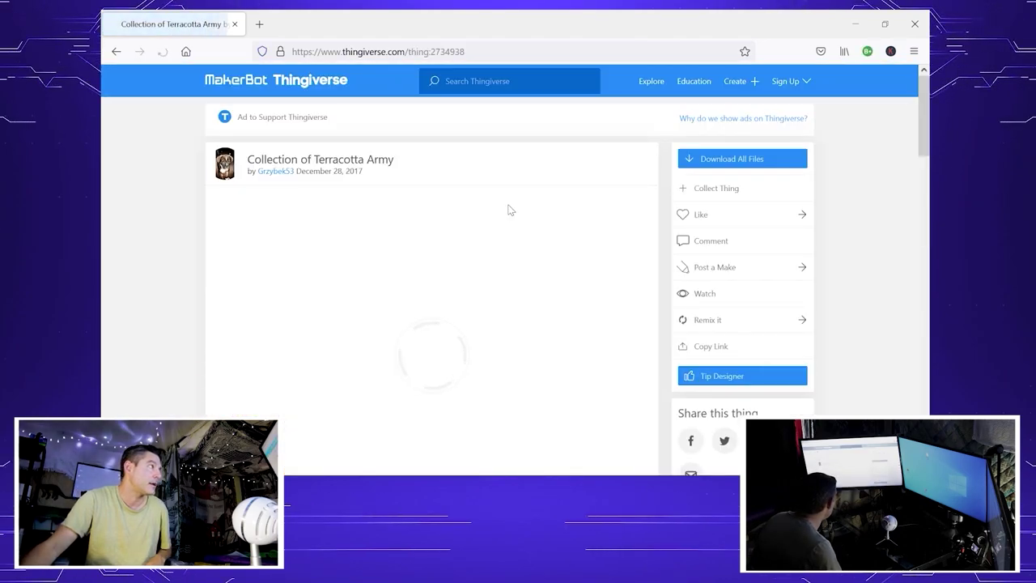
pyautogui.scroll(-4, 595, 248)
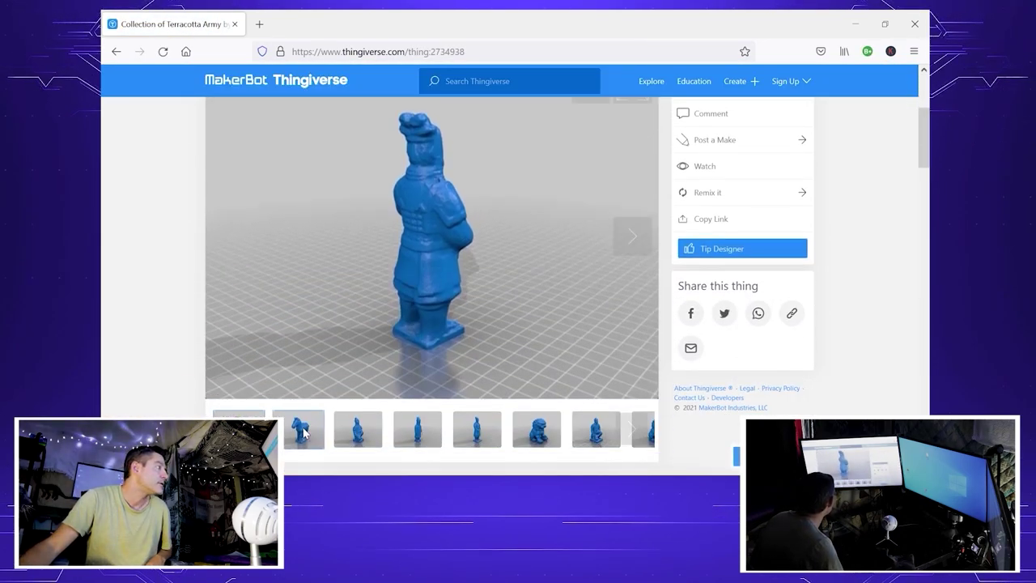
pyautogui.click(302, 429)
pyautogui.click(363, 434)
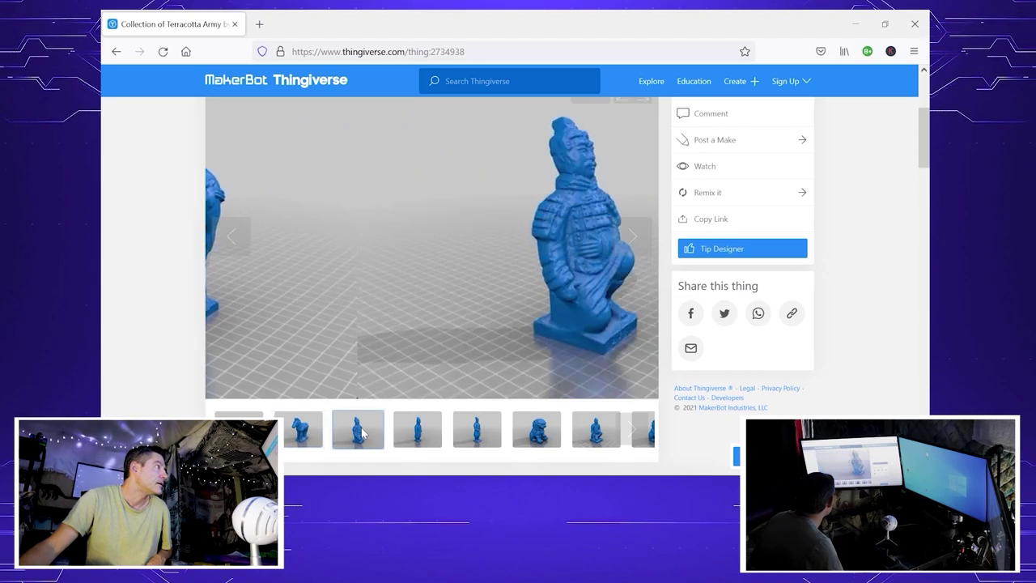
pyautogui.click(419, 433)
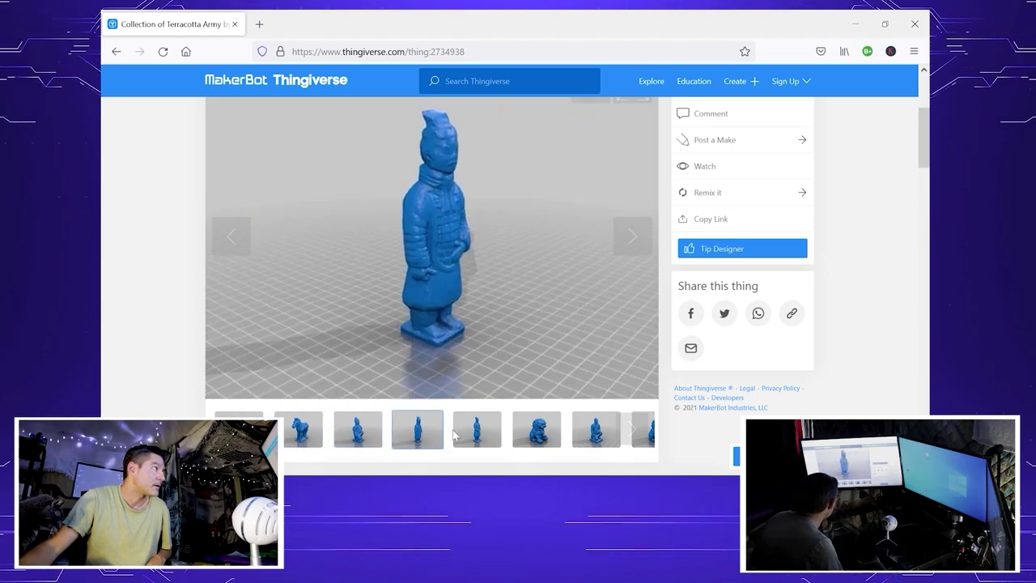
pyautogui.click(484, 424)
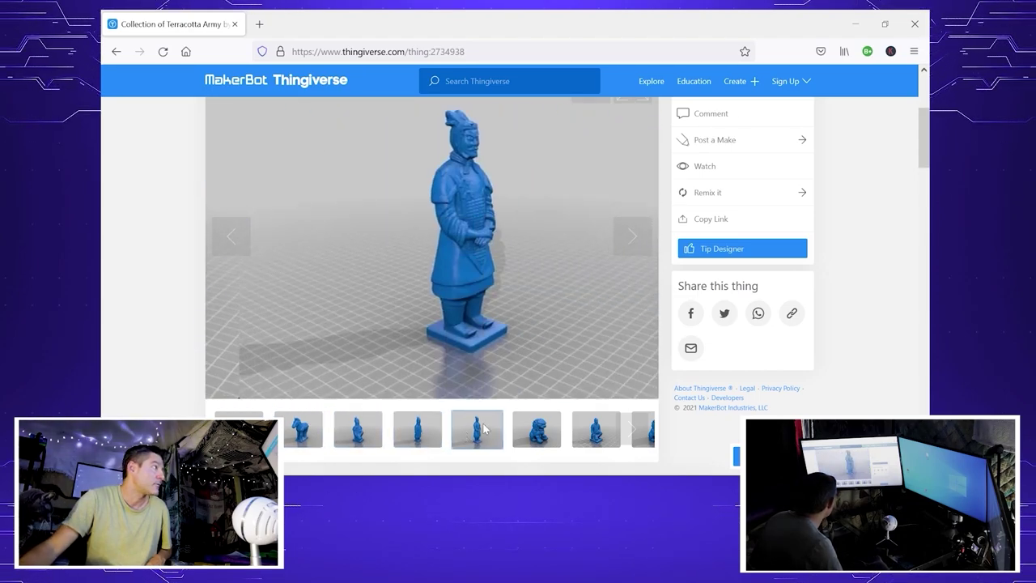
pyautogui.click(417, 429)
pyautogui.scroll(1, 502, 241)
pyautogui.scroll(1, 512, 240)
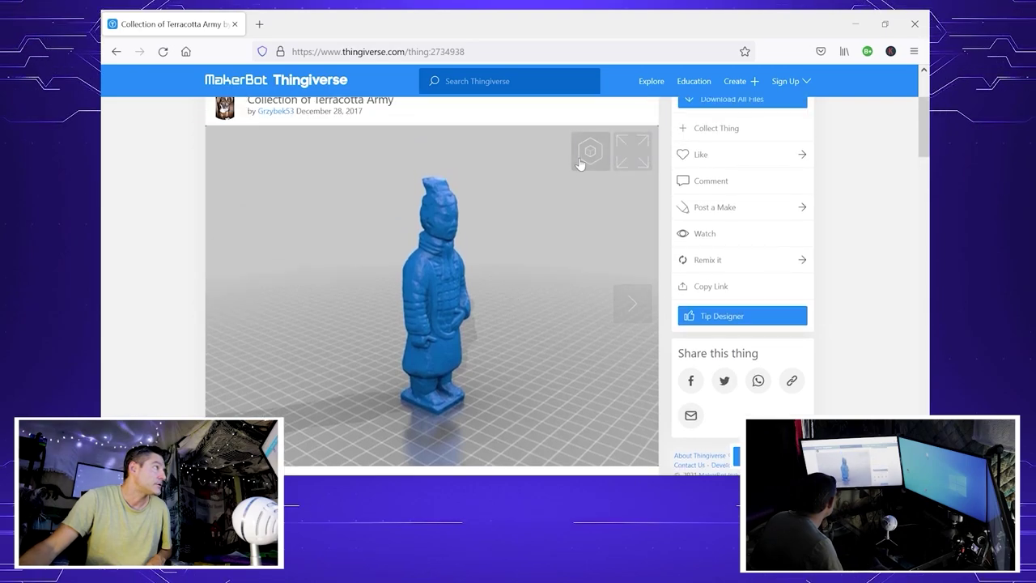
# Step: Inspect the warrior models in the interactive 3D viewer from several angles
pyautogui.click(590, 151)
pyautogui.moveTo(481, 276); pyautogui.dragTo(460, 237)
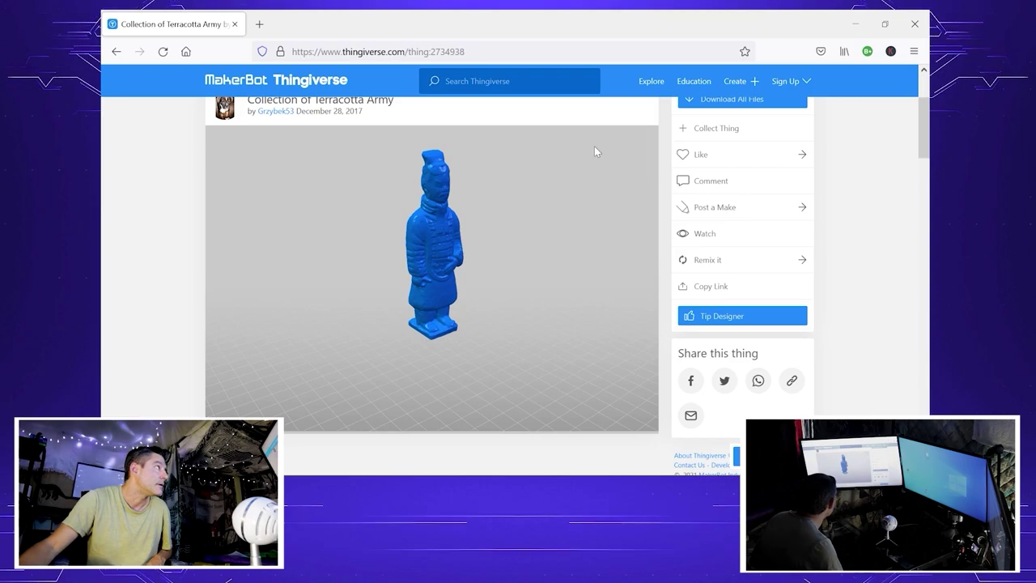
pyautogui.click(633, 152)
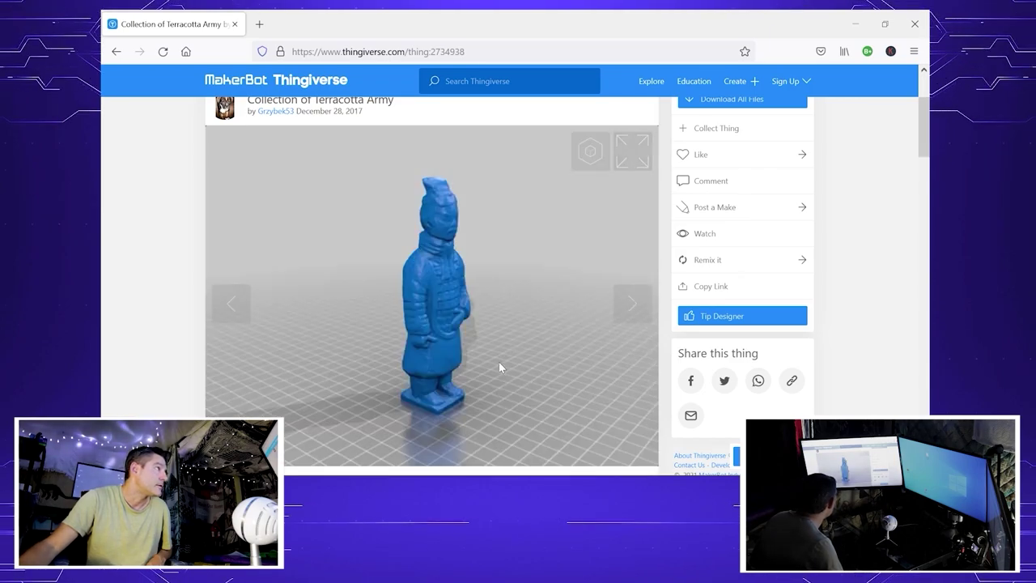
pyautogui.click(632, 304)
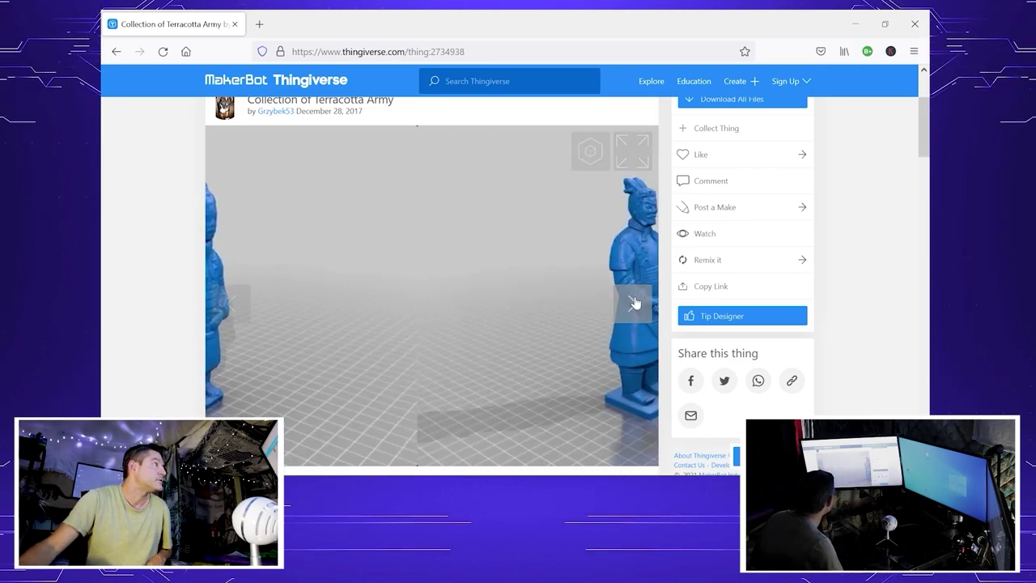
pyautogui.scroll(-2, 429, 291)
pyautogui.scroll(2, 422, 279)
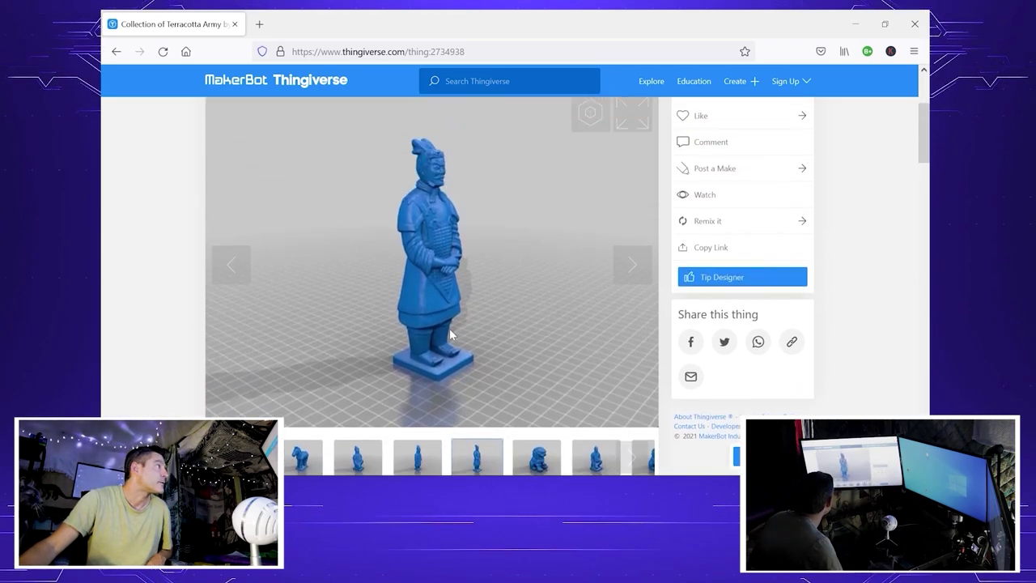
pyautogui.click(592, 158)
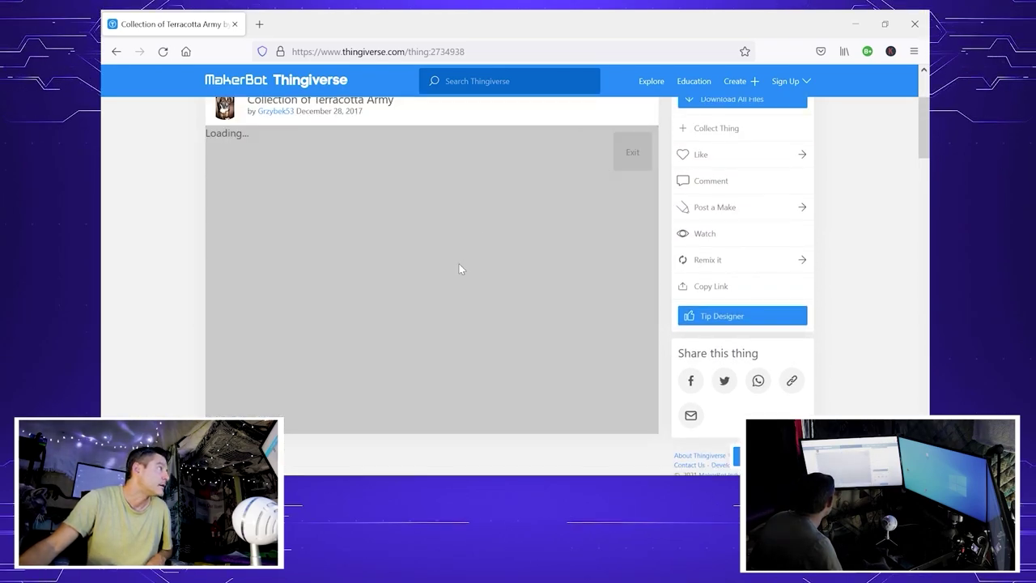
pyautogui.scroll(5, 440, 205)
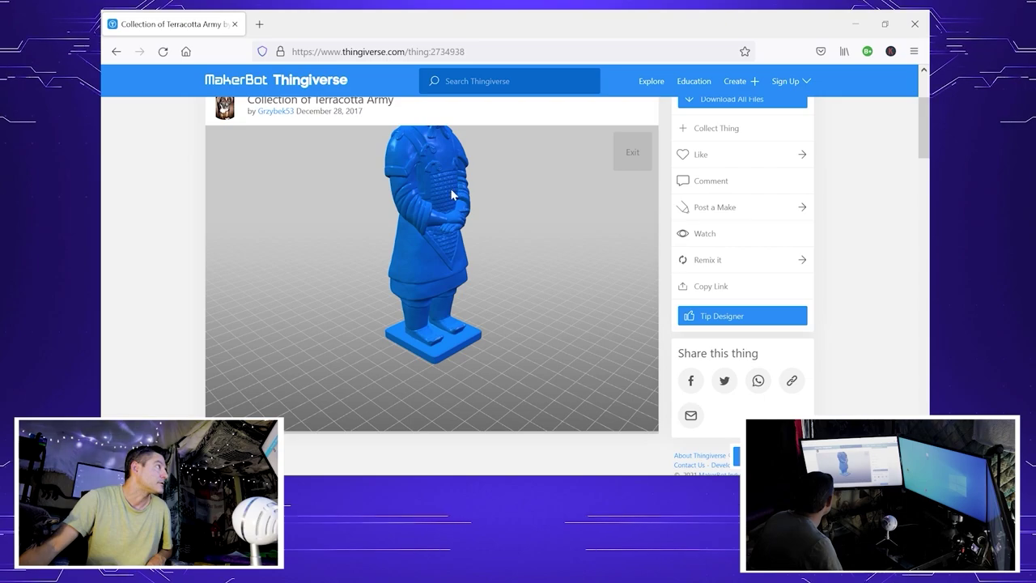
pyautogui.moveTo(476, 174); pyautogui.dragTo(535, 172)
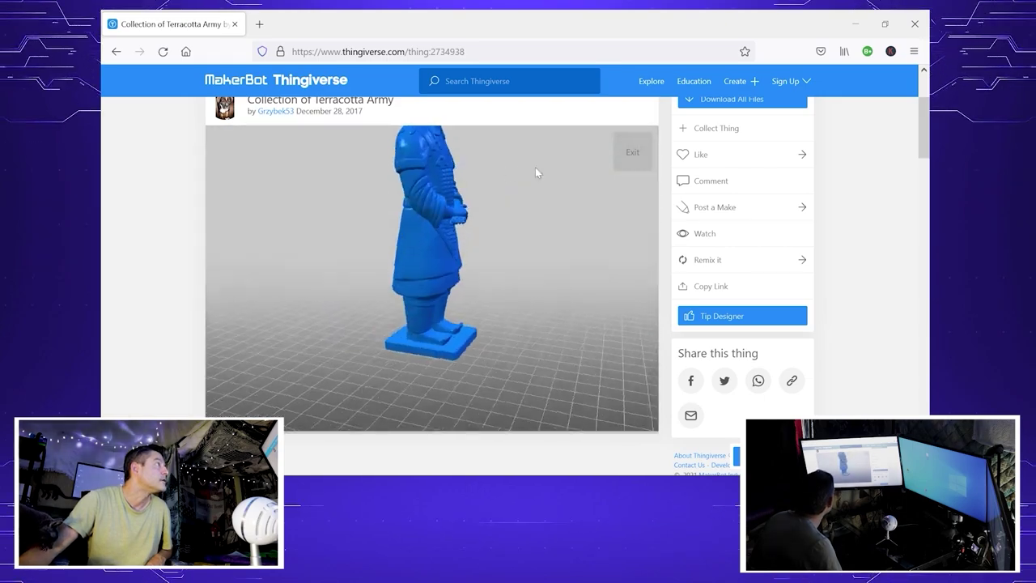
pyautogui.click(632, 153)
# Step: Download all files of the Collection of Terracotta Army
pyautogui.scroll(-3, 487, 296)
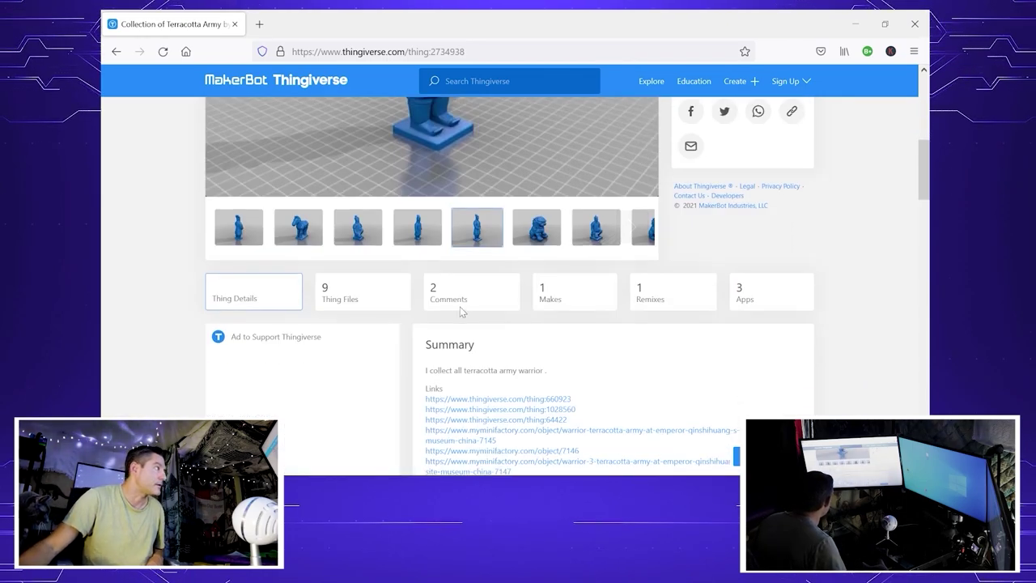
pyautogui.scroll(3, 481, 290)
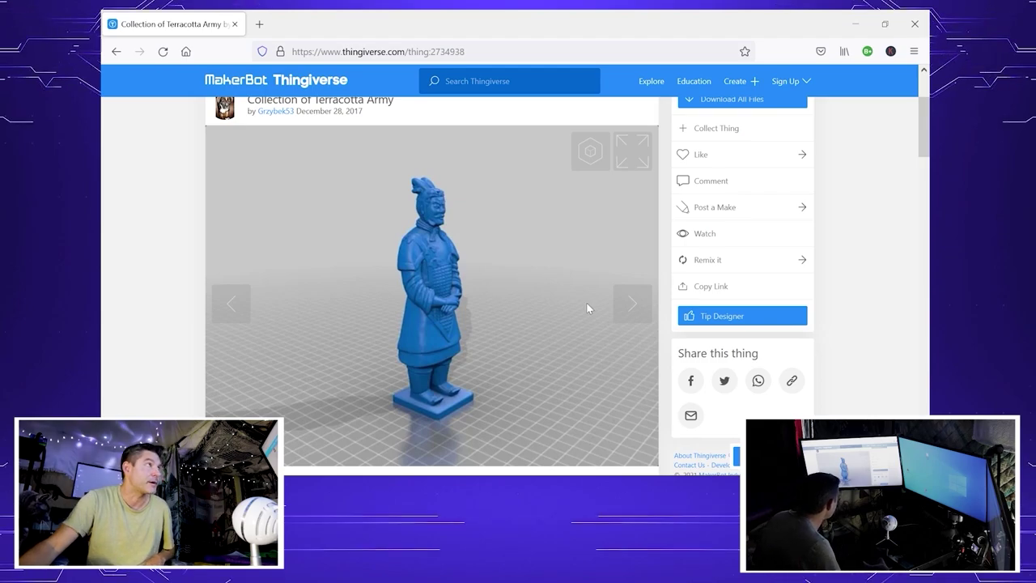
pyautogui.scroll(3, 575, 312)
pyautogui.scroll(-3, 559, 315)
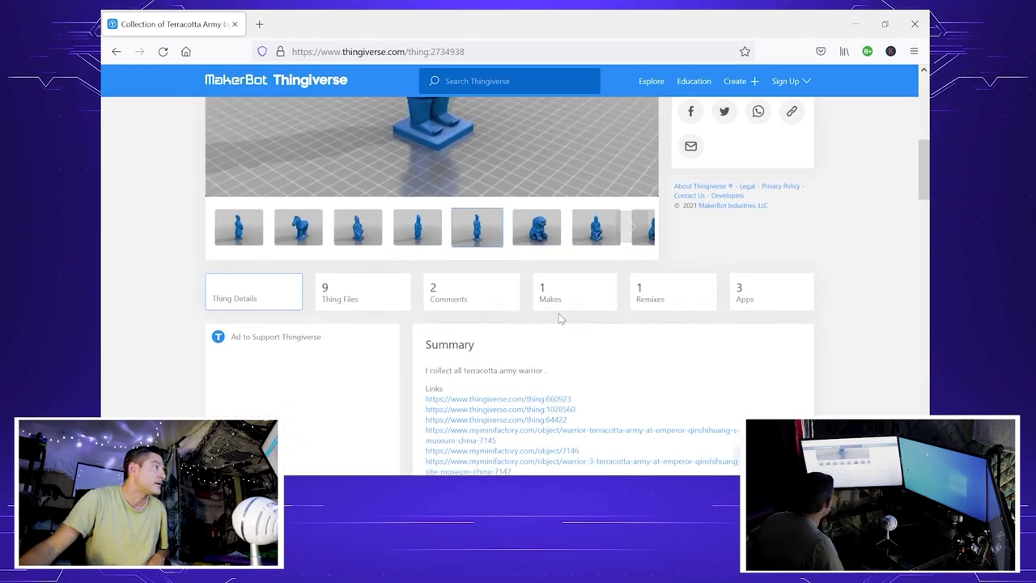
pyautogui.scroll(3, 537, 335)
pyautogui.scroll(-1, 535, 333)
pyautogui.scroll(-2, 535, 332)
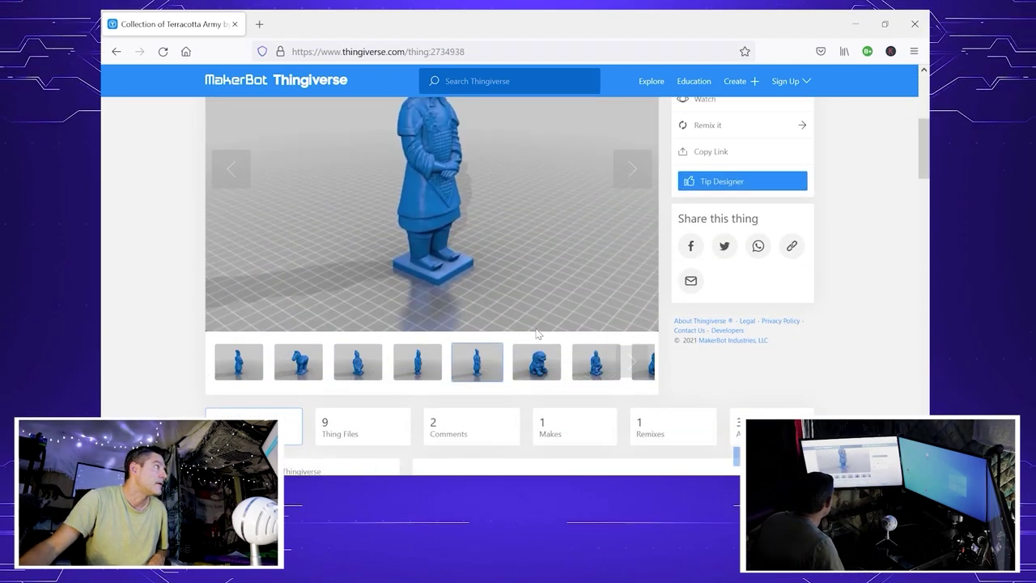
pyautogui.scroll(3, 570, 306)
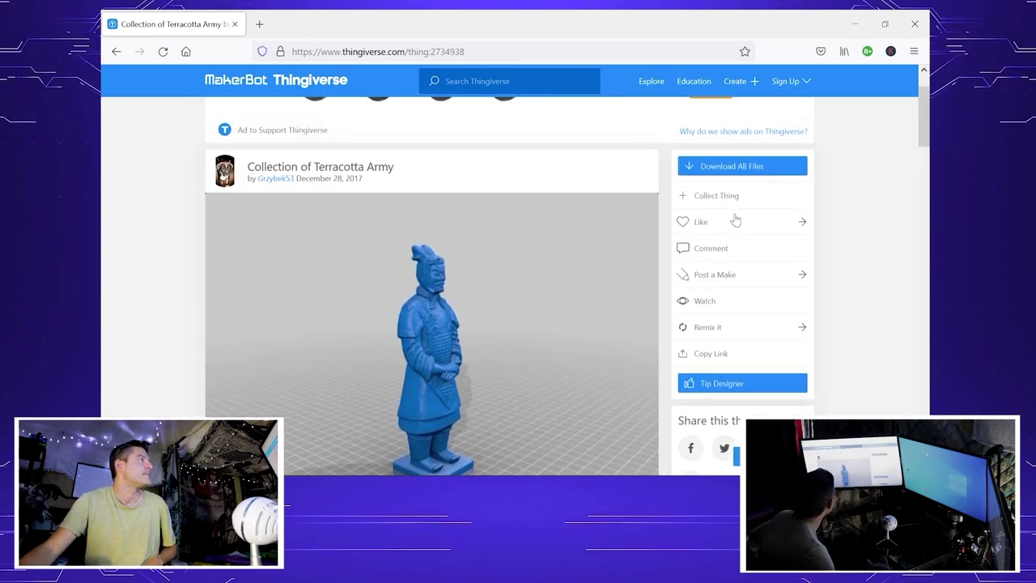
pyautogui.click(734, 169)
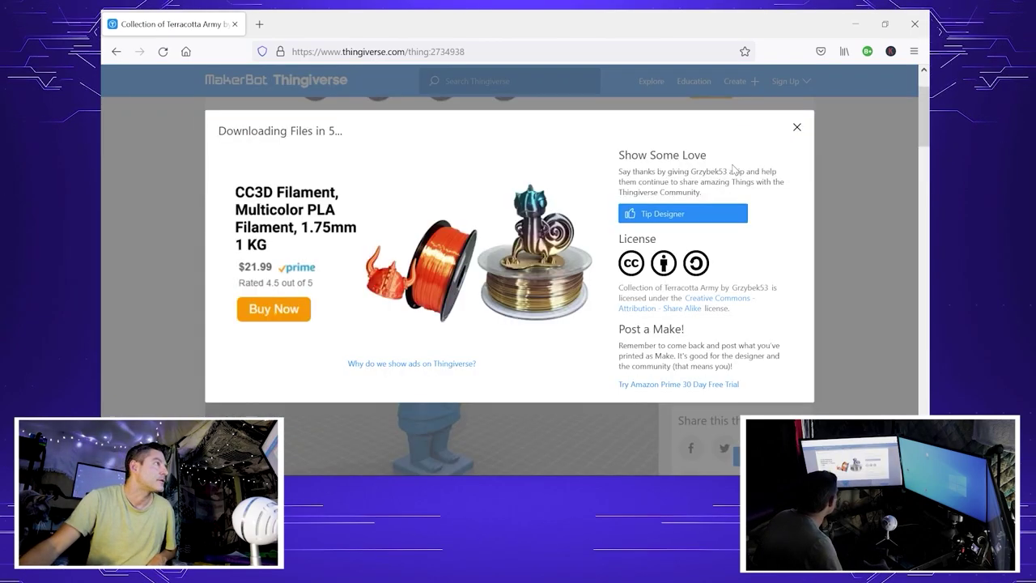
# Step: Dismiss the download notice, minimize Firefox, and maximize the cad files folder window
pyautogui.click(798, 128)
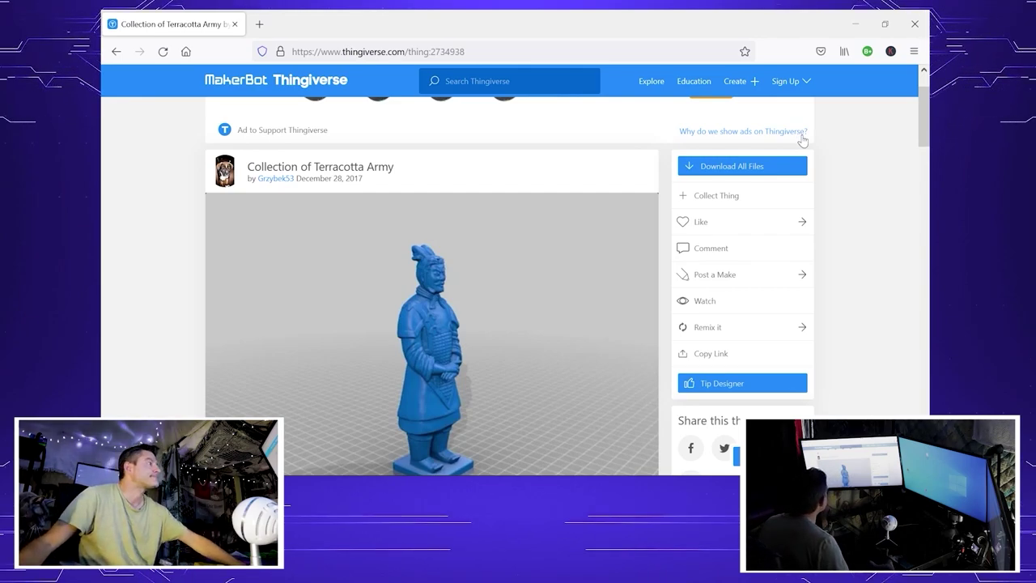
pyautogui.click(856, 30)
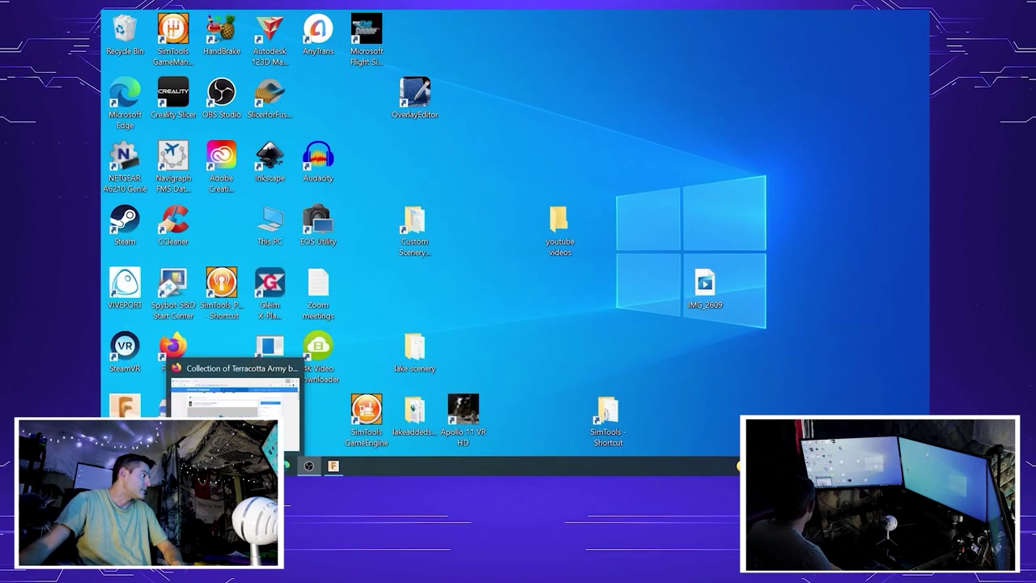
pyautogui.moveTo(259, 466)
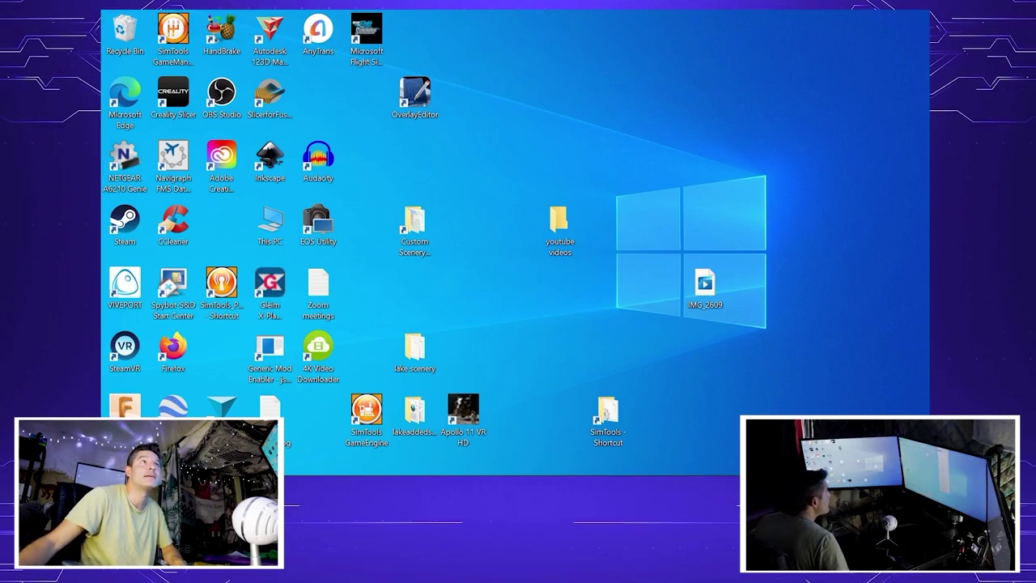
pyautogui.moveTo(612, 243); pyautogui.dragTo(357, 6)
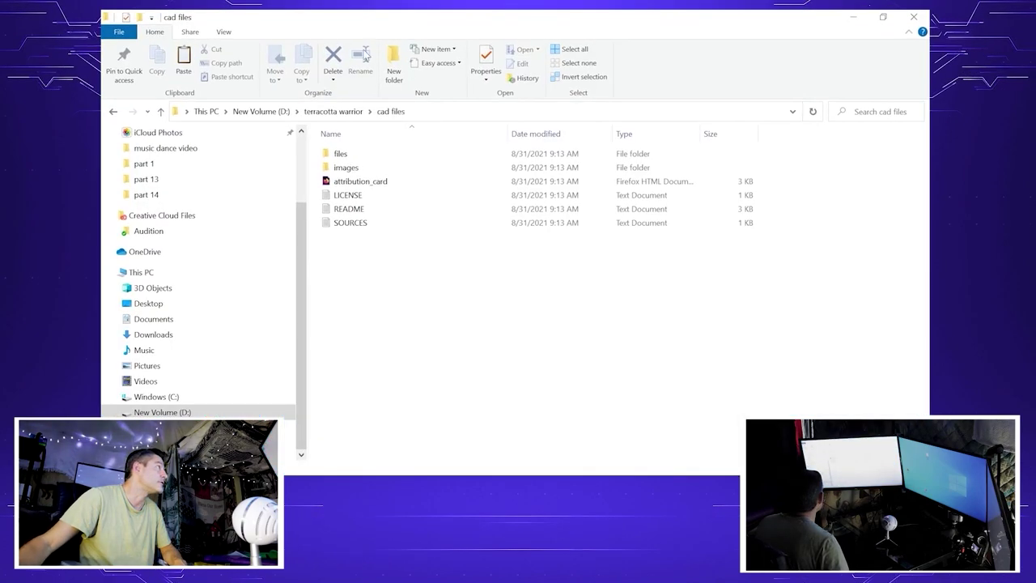
pyautogui.doubleClick(337, 155)
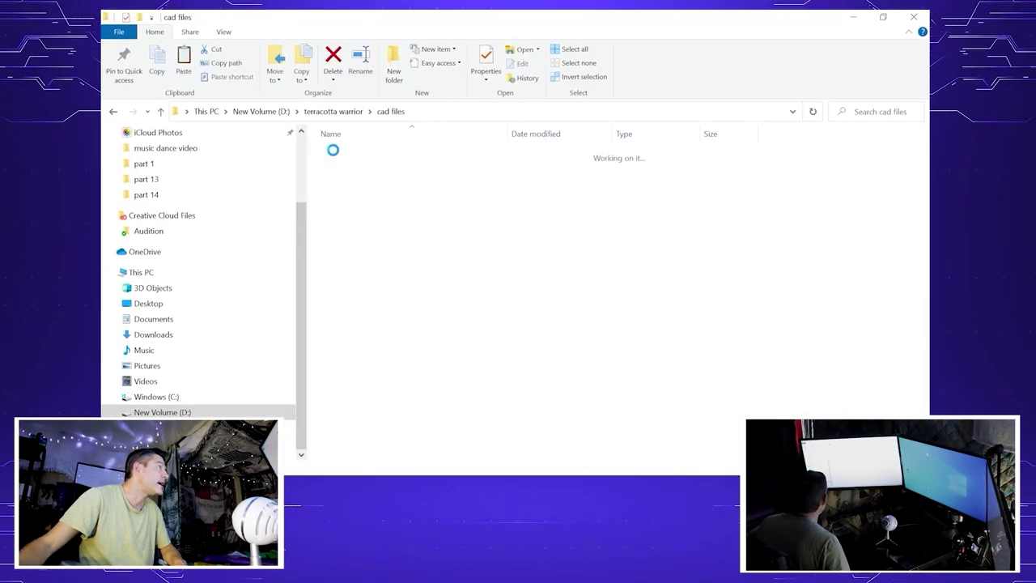
pyautogui.click(389, 112)
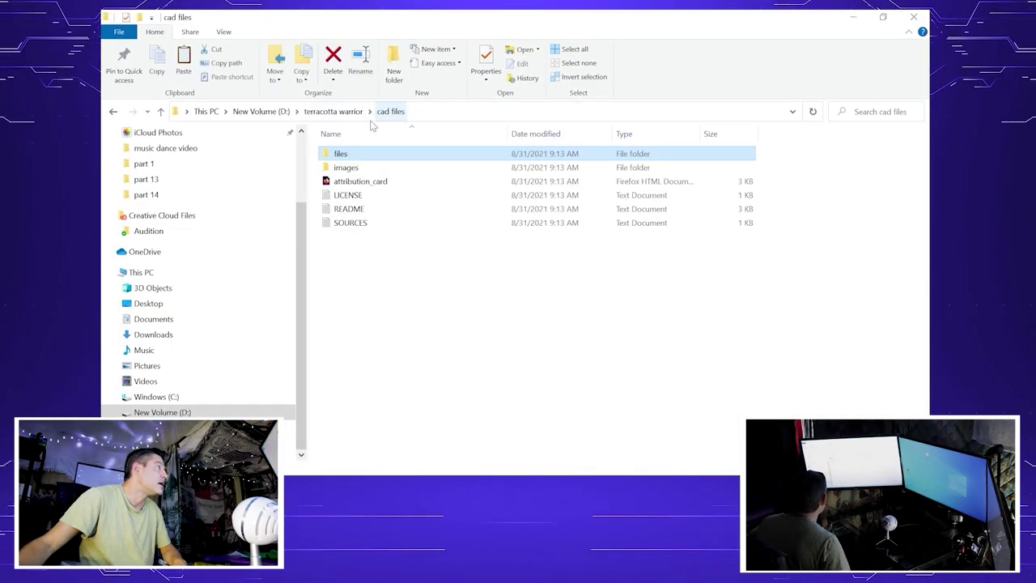
pyautogui.doubleClick(346, 168)
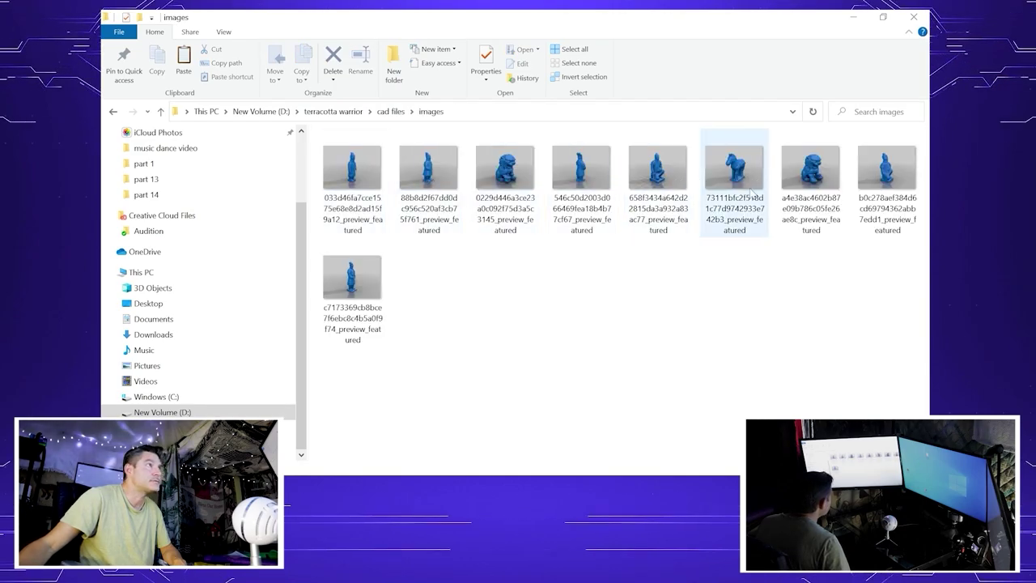
pyautogui.click(391, 111)
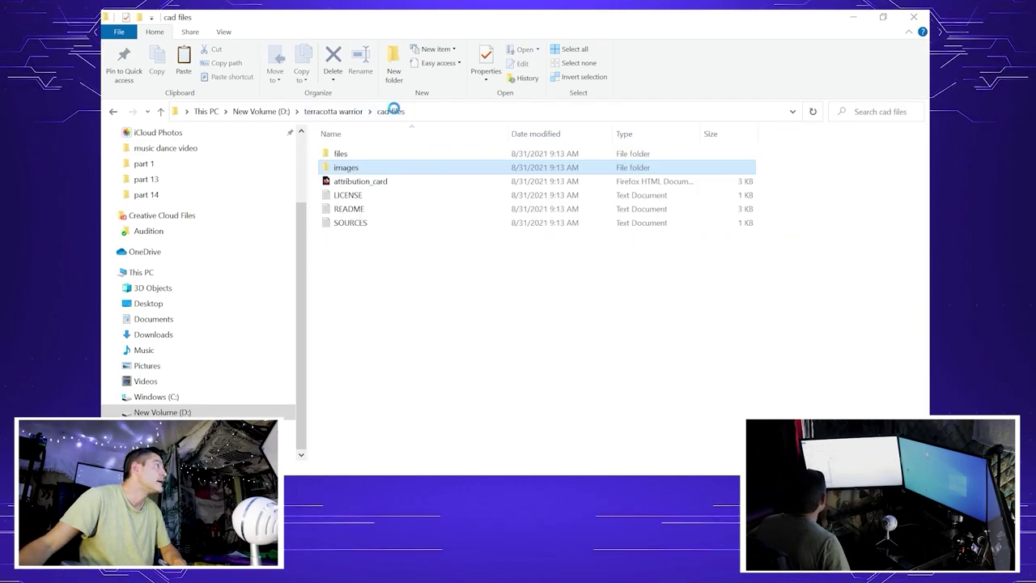
pyautogui.doubleClick(349, 155)
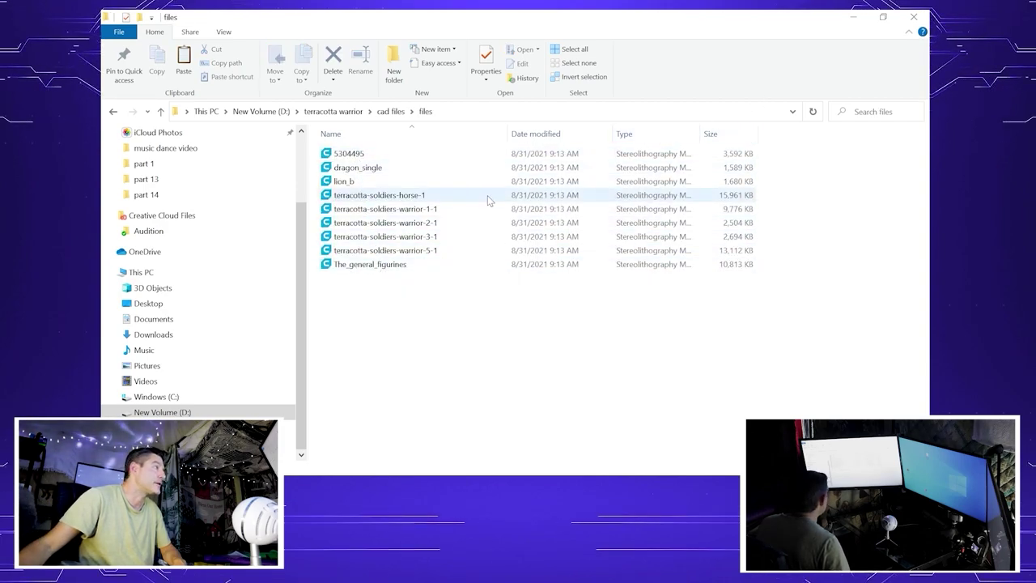
pyautogui.click(854, 17)
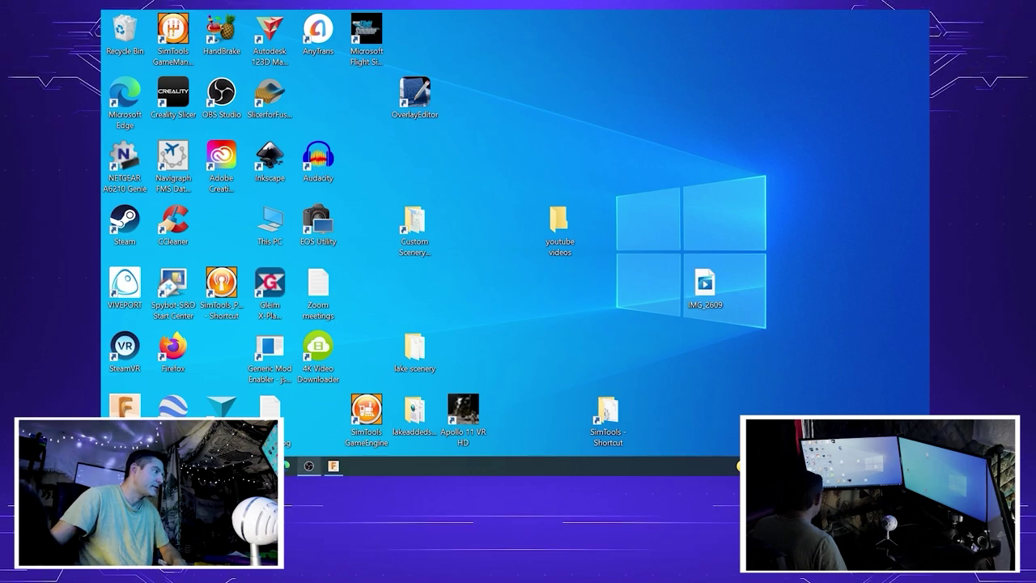
# Step: Restore Fusion 360 and open D:\terracotta warrior\cad files\files\The_general_figurines from this computer
pyautogui.click(334, 466)
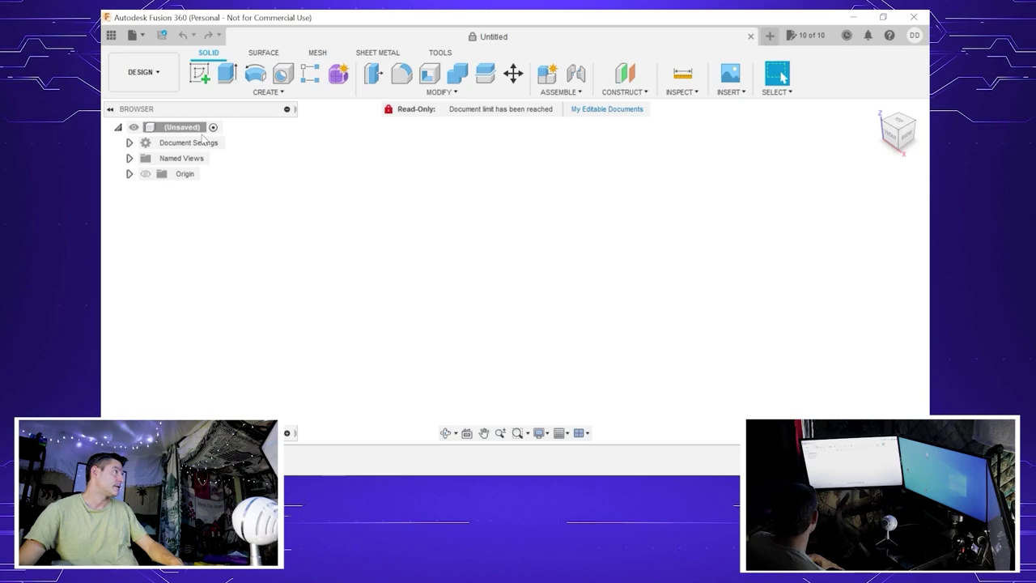
pyautogui.click(140, 37)
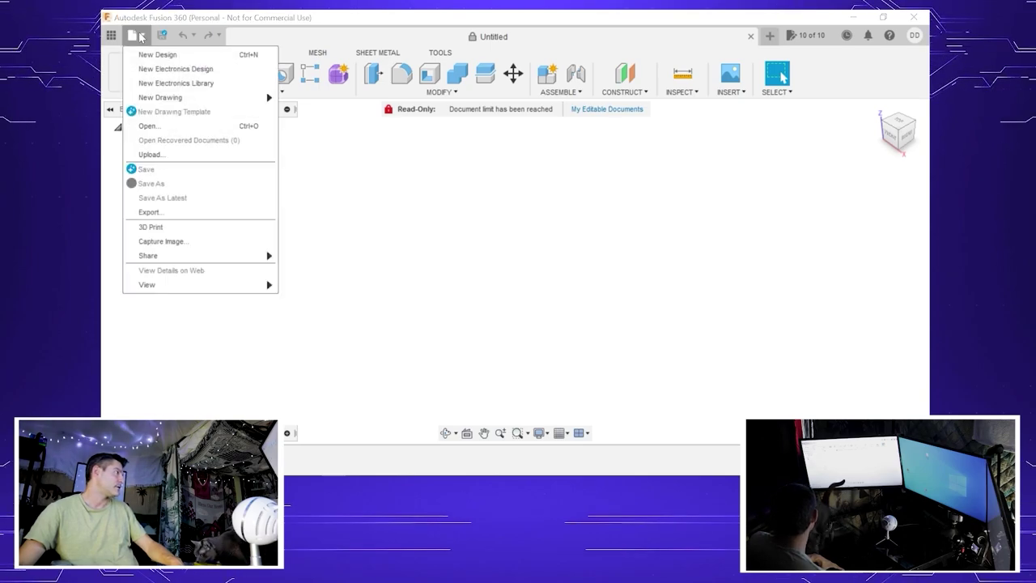
pyautogui.click(175, 127)
pyautogui.click(347, 369)
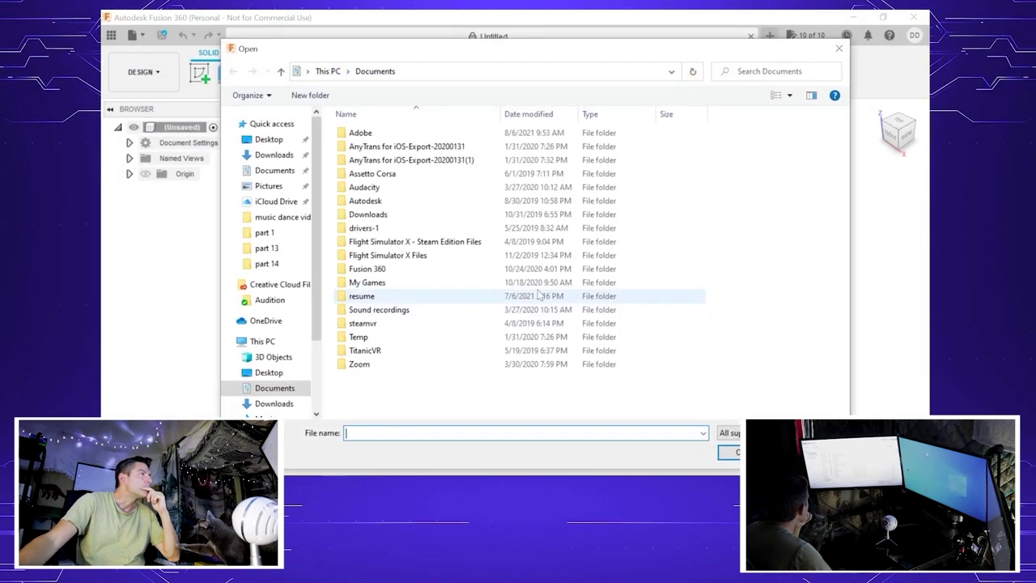
pyautogui.click(268, 263)
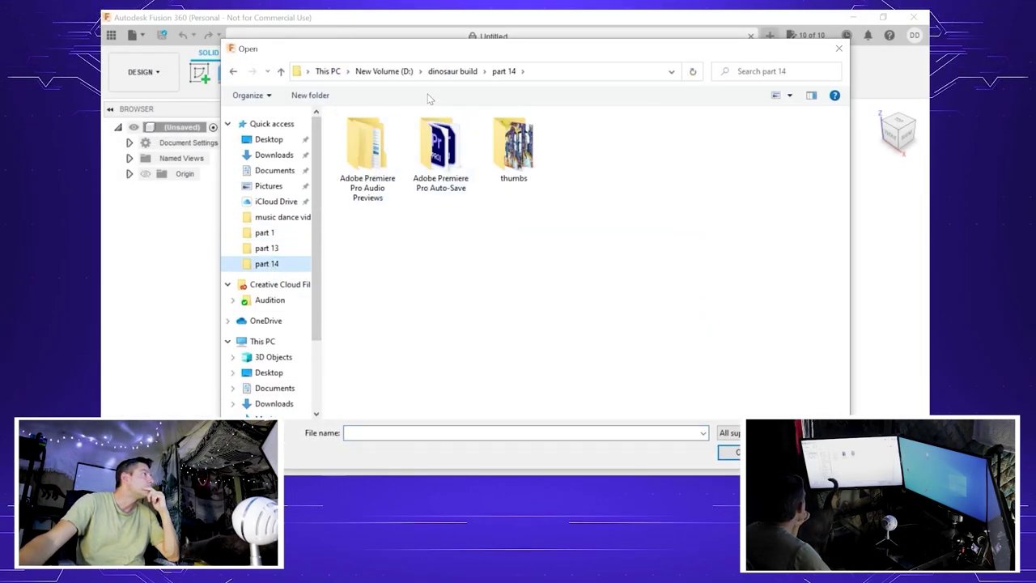
pyautogui.click(393, 72)
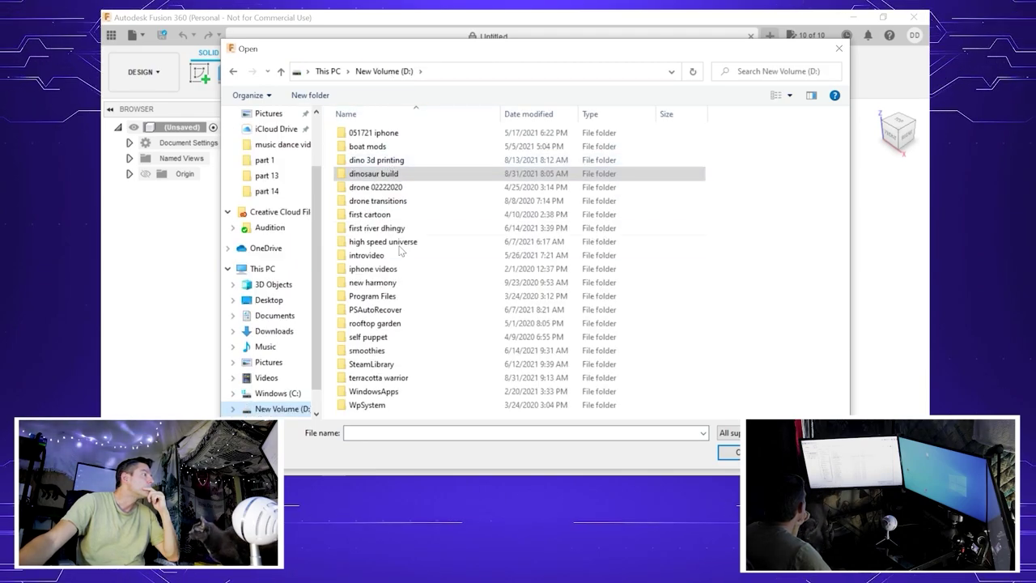
pyautogui.doubleClick(383, 377)
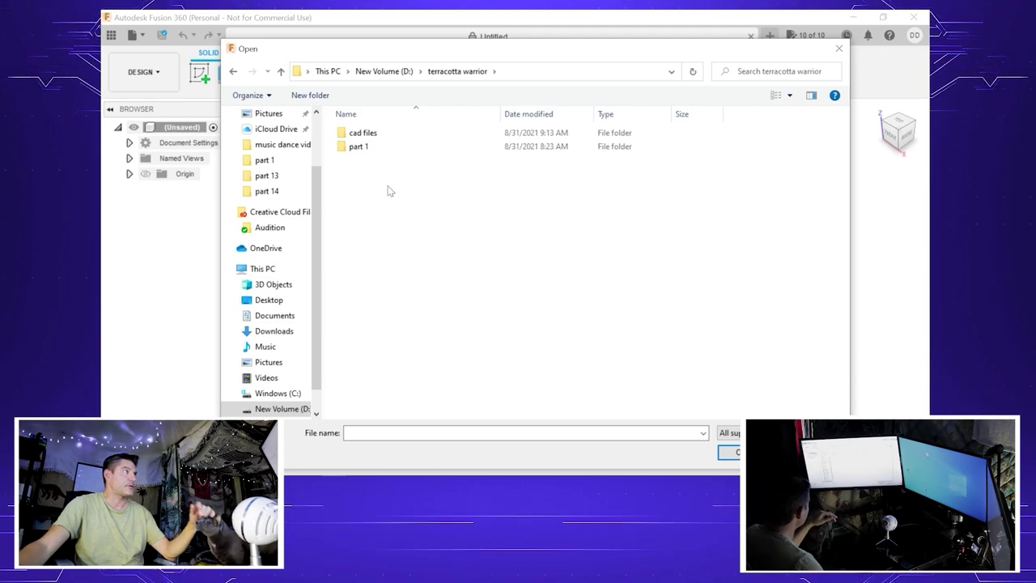
pyautogui.doubleClick(375, 134)
pyautogui.doubleClick(375, 134)
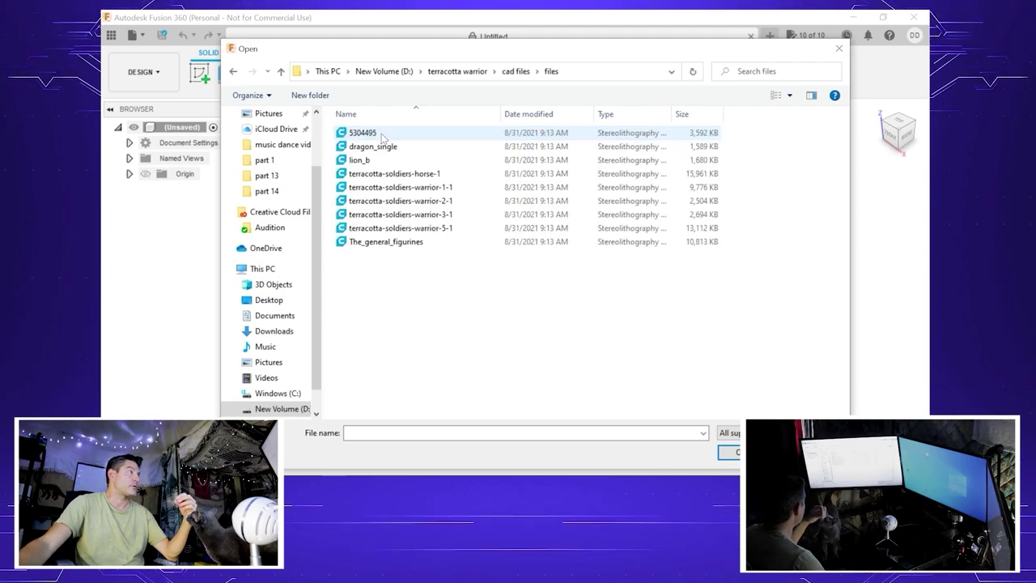
pyautogui.doubleClick(384, 242)
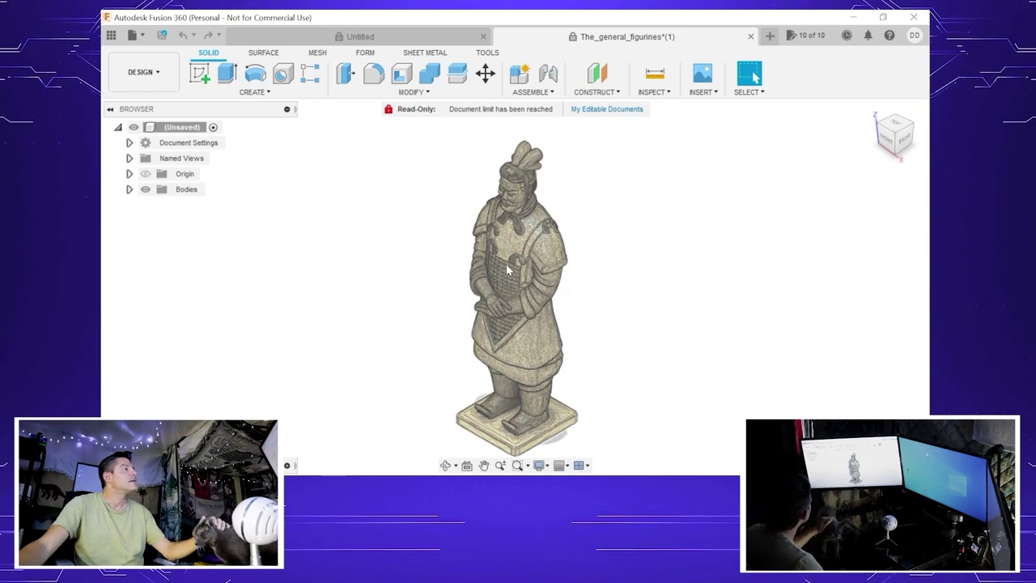
# Step: Orbit to a side view and measure the figurine from base to head: 1524.929 mm
pyautogui.click(445, 465)
pyautogui.moveTo(567, 275); pyautogui.dragTo(476, 301)
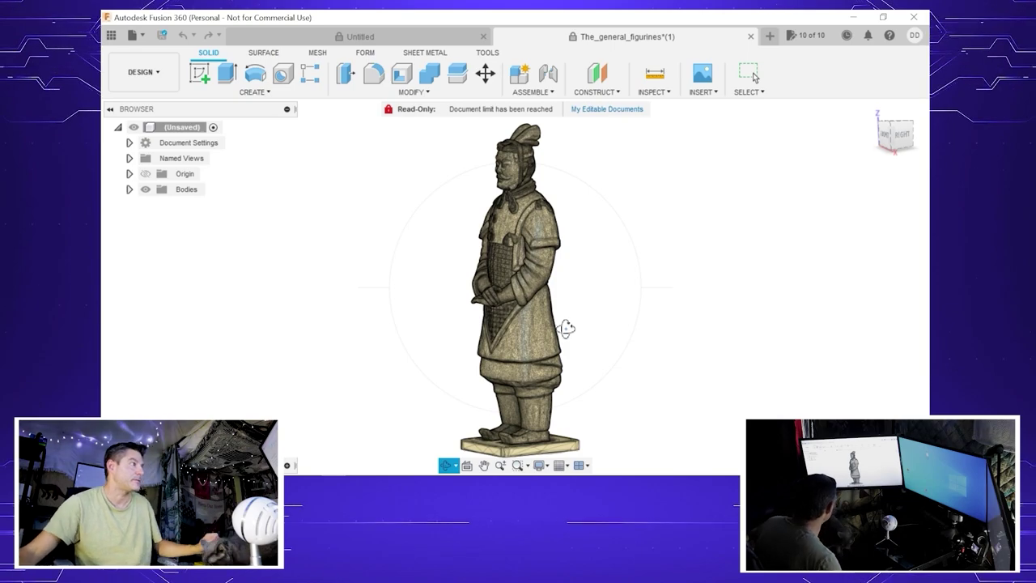
pyautogui.click(752, 76)
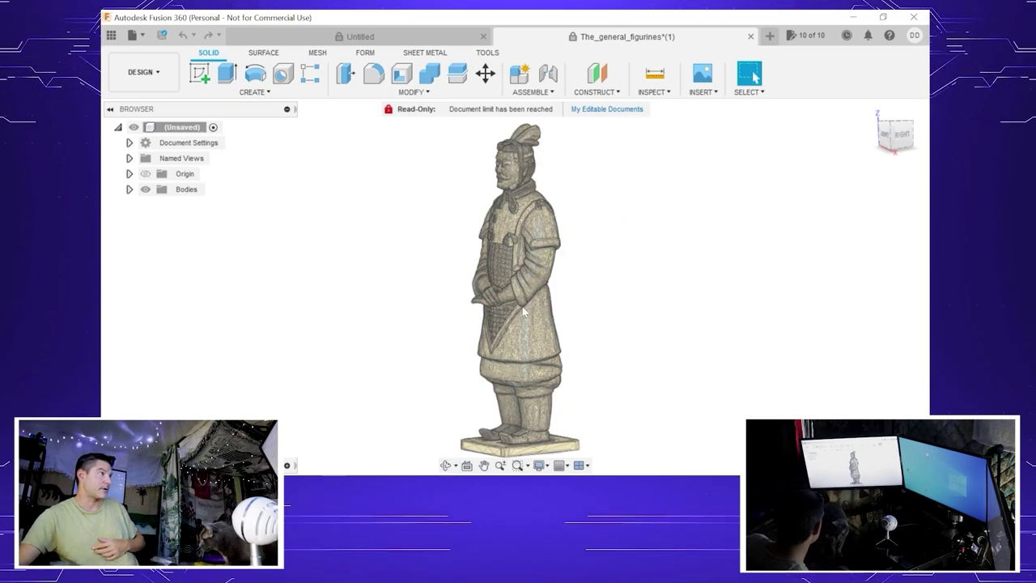
pyautogui.click(661, 94)
pyautogui.click(670, 104)
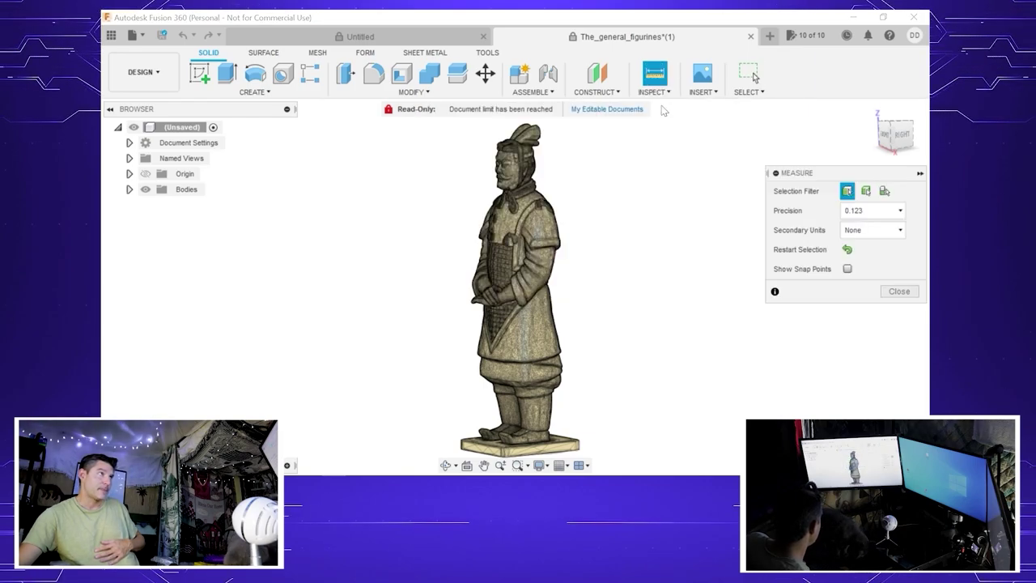
pyautogui.click(515, 456)
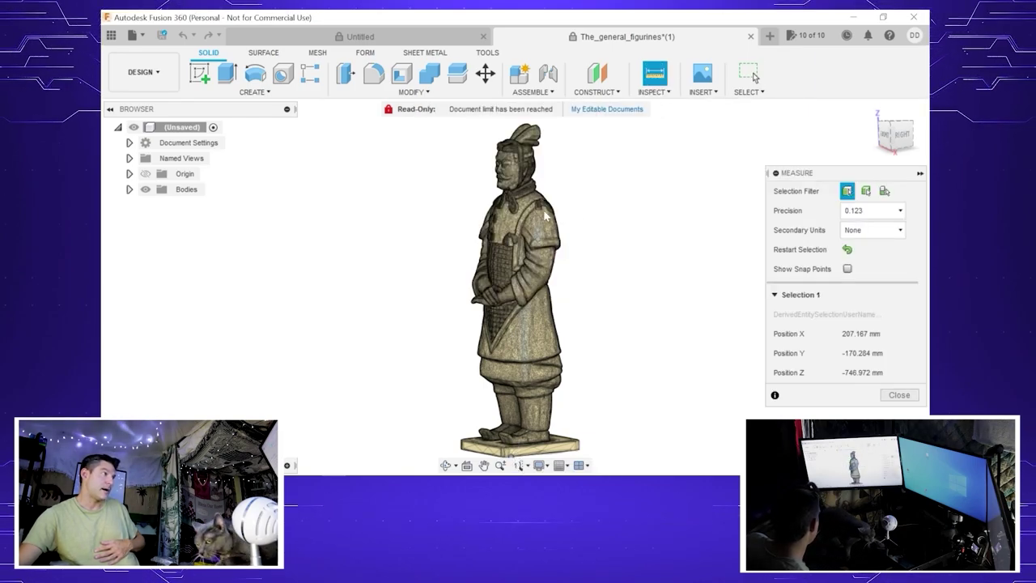
pyautogui.click(525, 134)
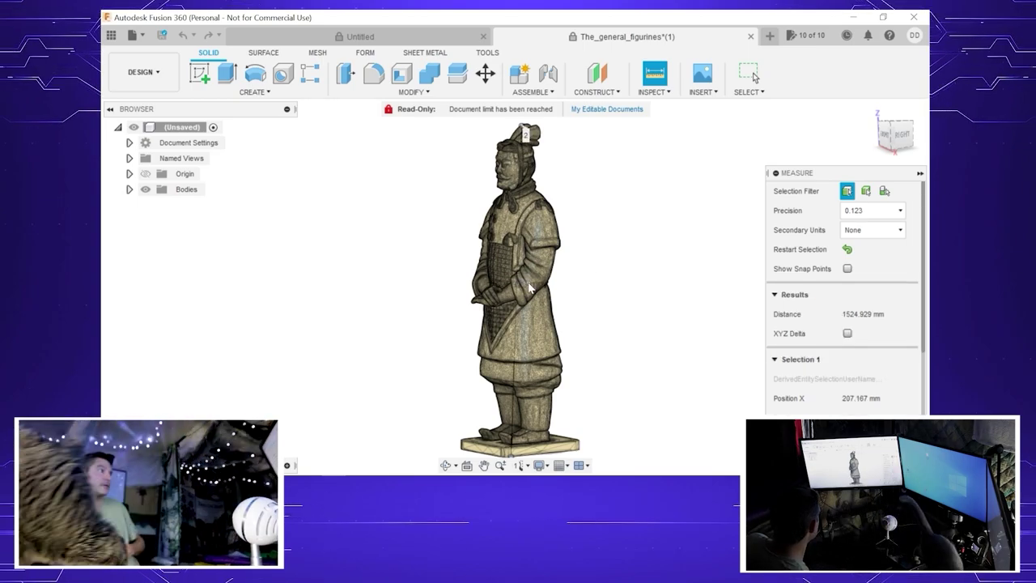
# Step: Set the measurement secondary units to inches, showing 60.037 in
pyautogui.scroll(10, 530, 287)
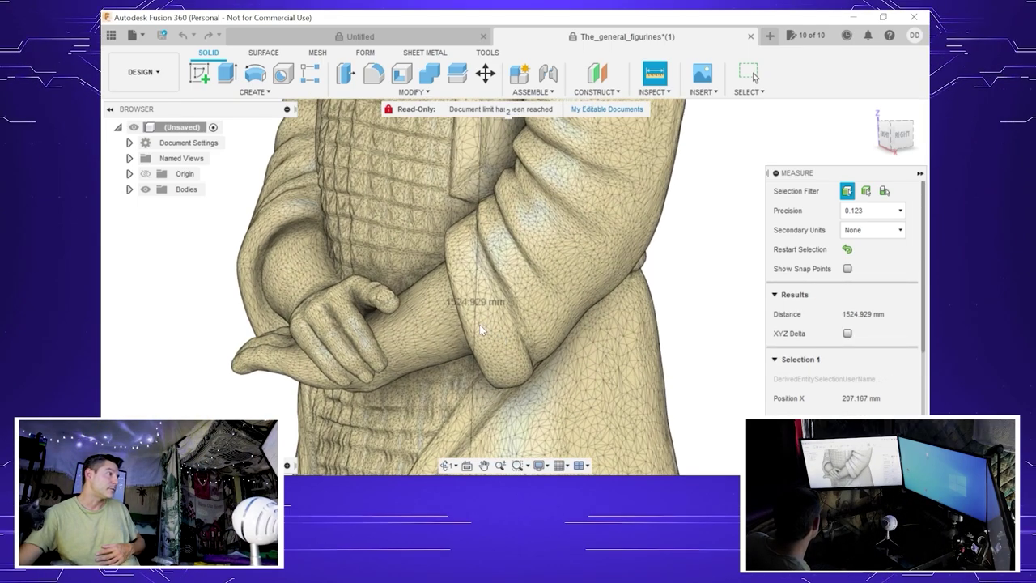
pyautogui.scroll(-2, 479, 325)
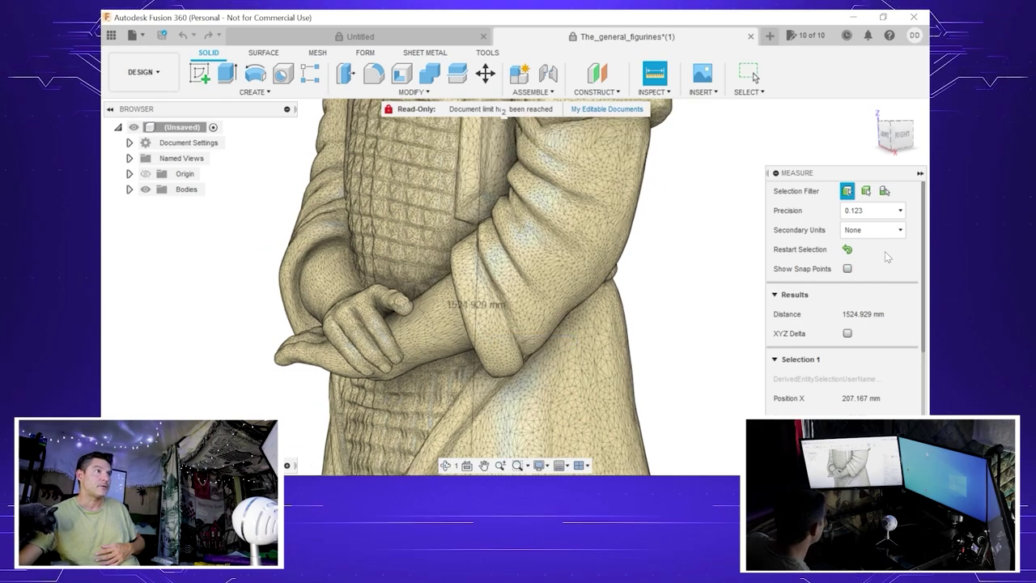
pyautogui.click(875, 230)
pyautogui.click(858, 261)
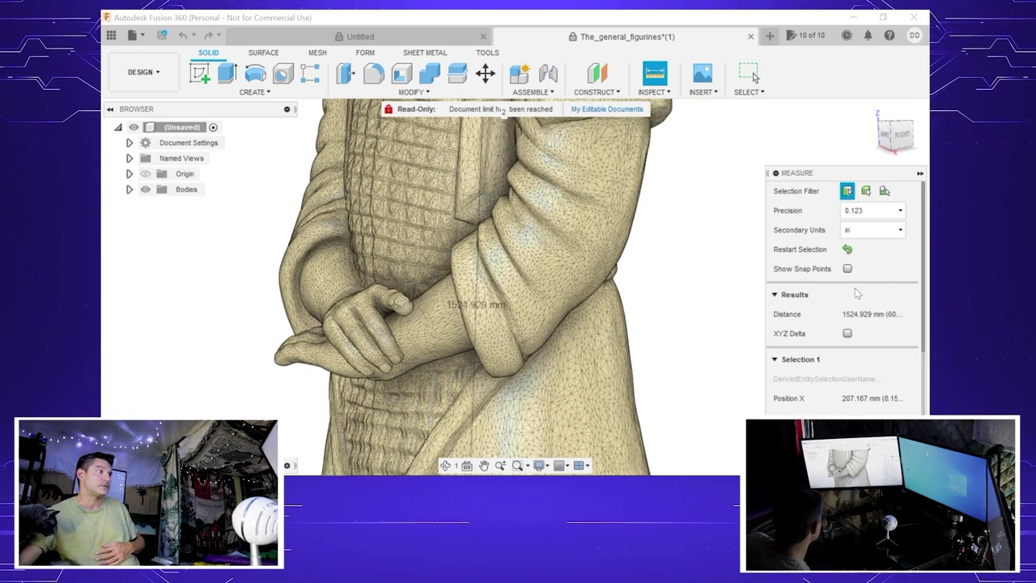
pyautogui.scroll(6, 494, 315)
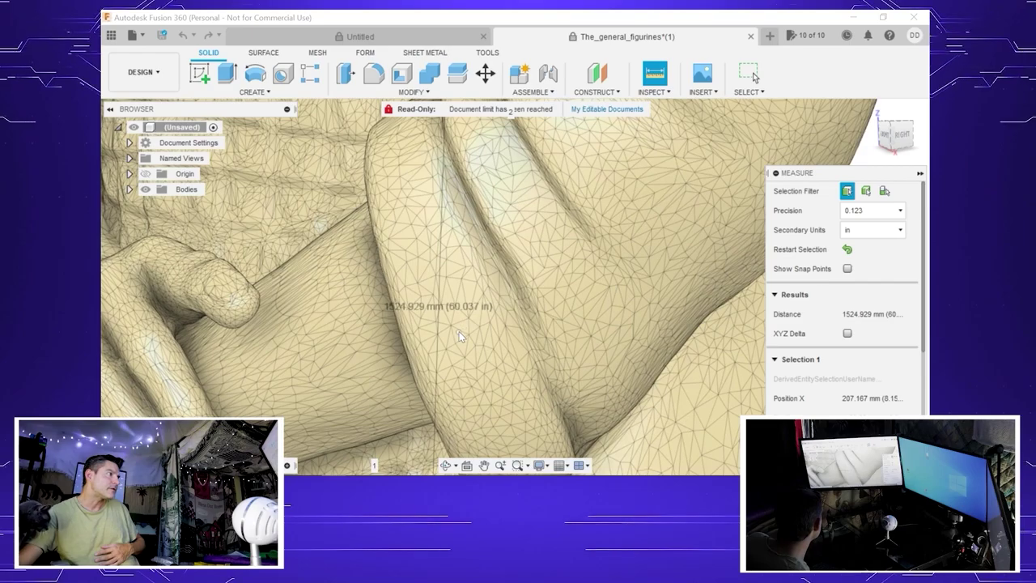
pyautogui.scroll(-10, 456, 337)
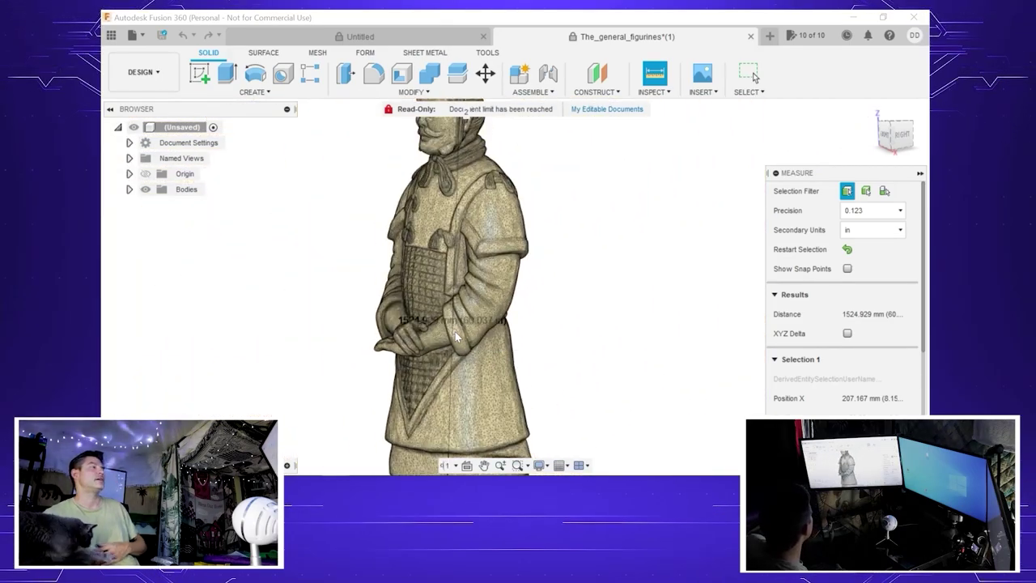
pyautogui.scroll(-2, 392, 206)
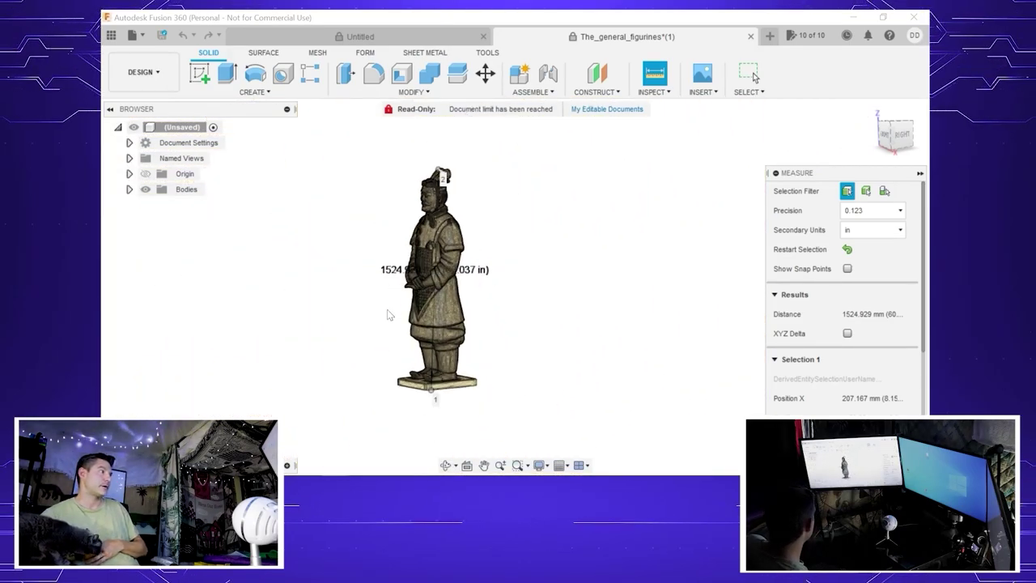
pyautogui.scroll(3, 377, 200)
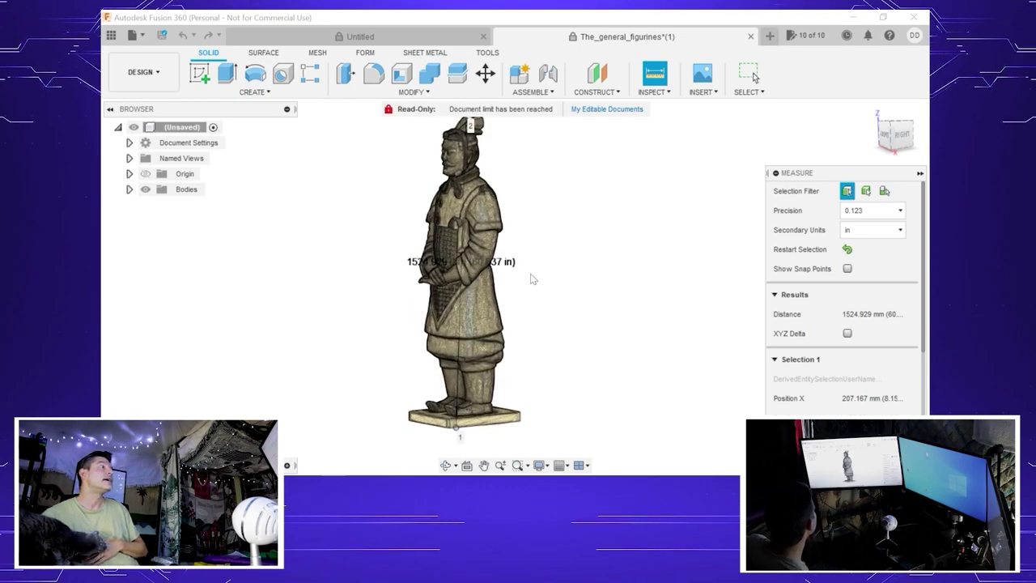
pyautogui.scroll(3, 535, 278)
pyautogui.scroll(-3, 464, 278)
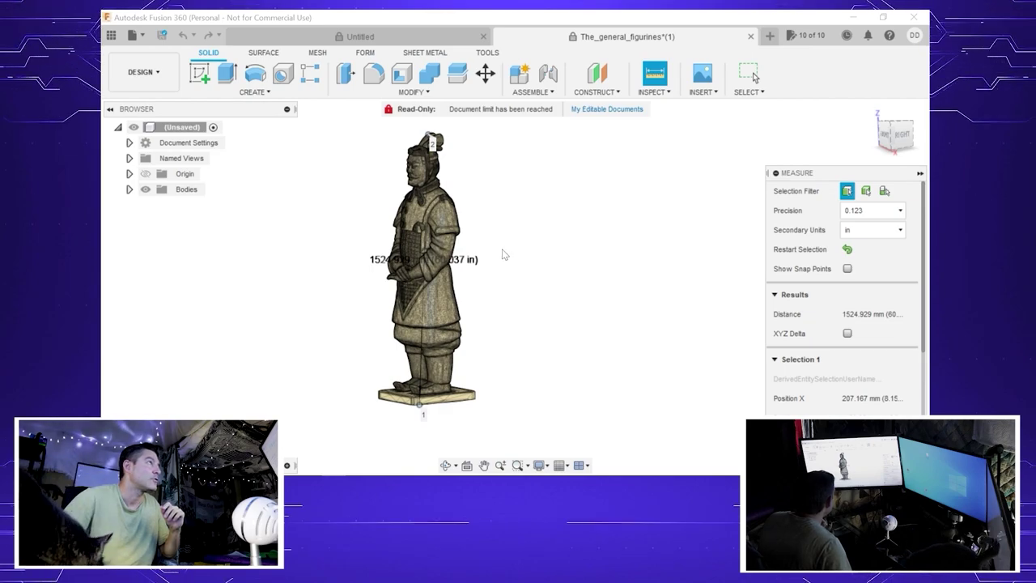
# Step: Scale the figurine body uniformly by factor 1.23 about its base point with Scale Mesh
pyautogui.click(317, 53)
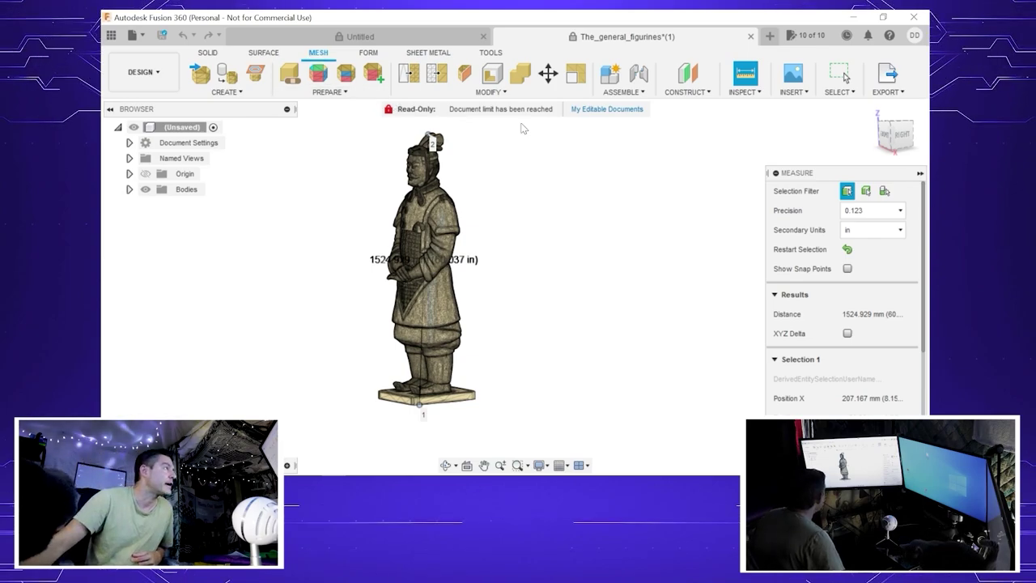
pyautogui.click(481, 93)
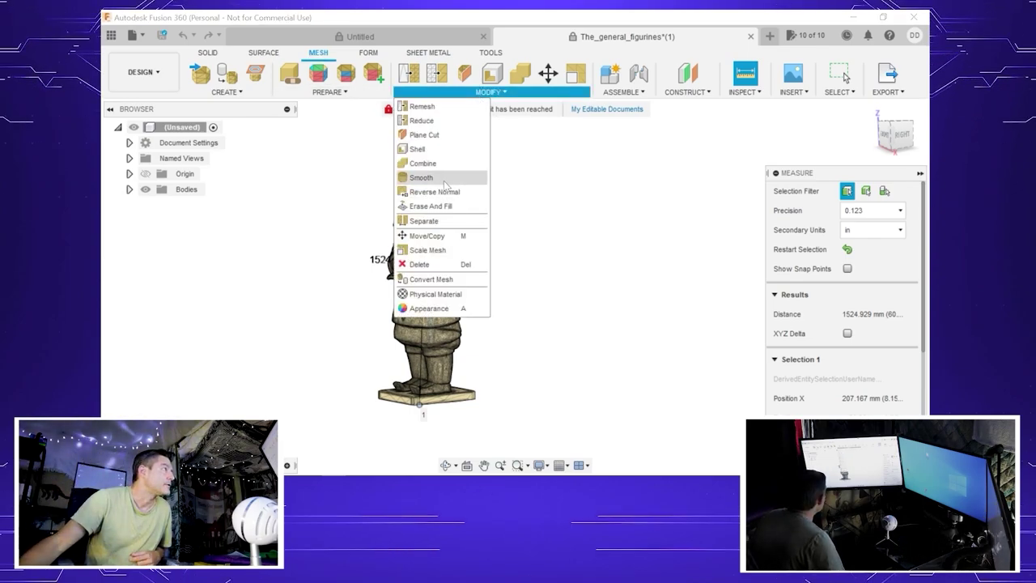
pyautogui.click(430, 250)
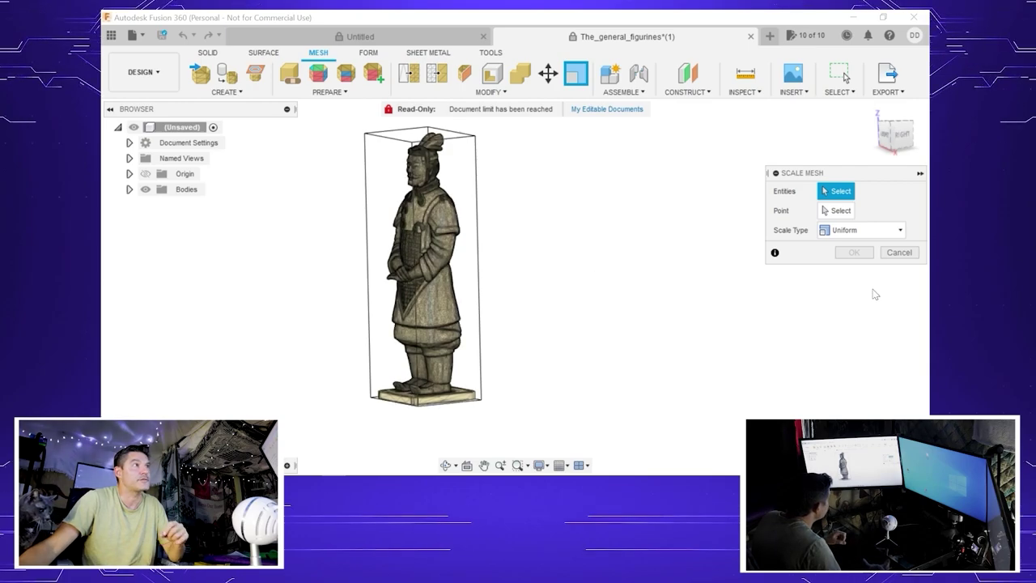
pyautogui.click(865, 230)
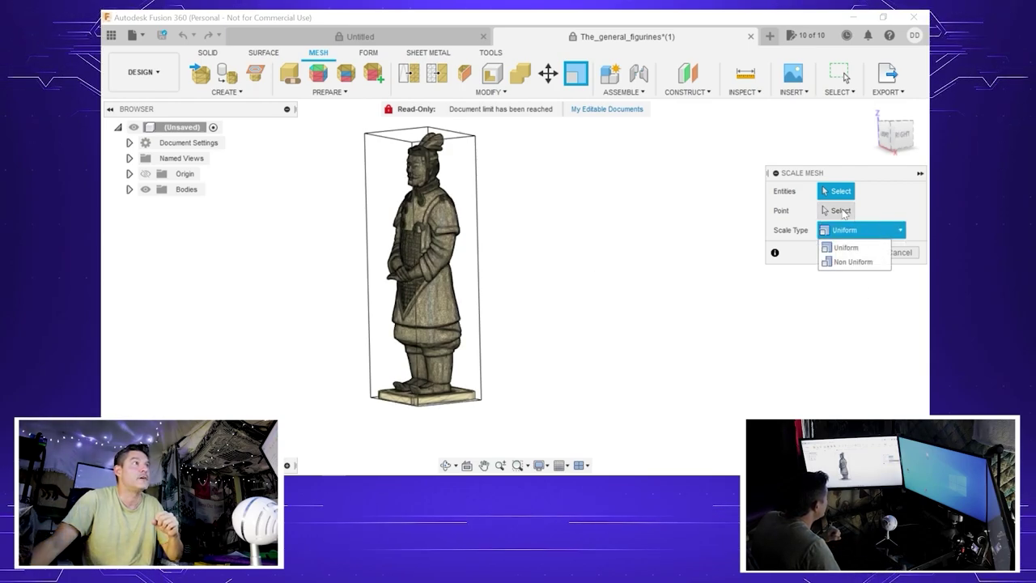
pyautogui.click(838, 210)
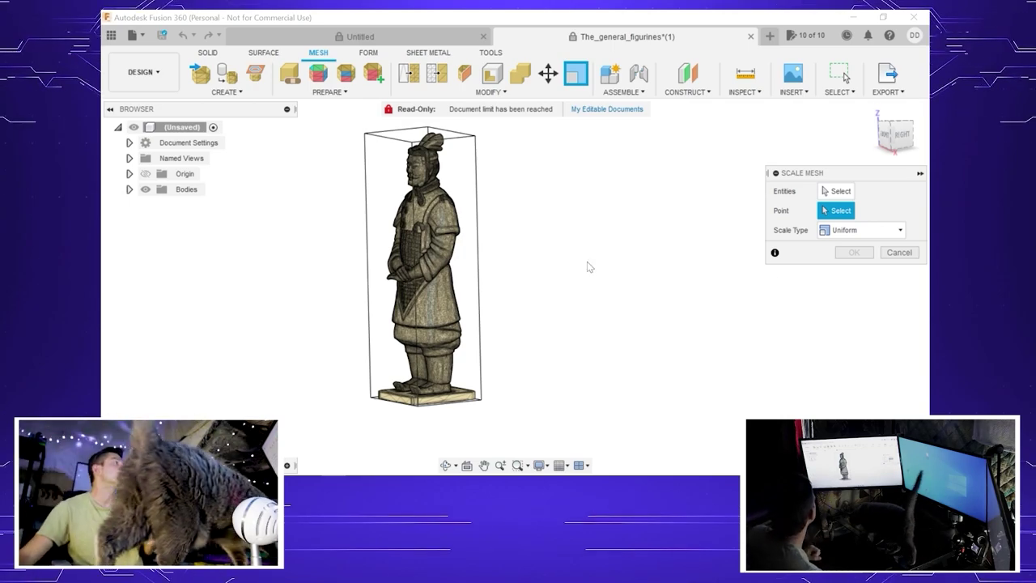
pyautogui.click(838, 191)
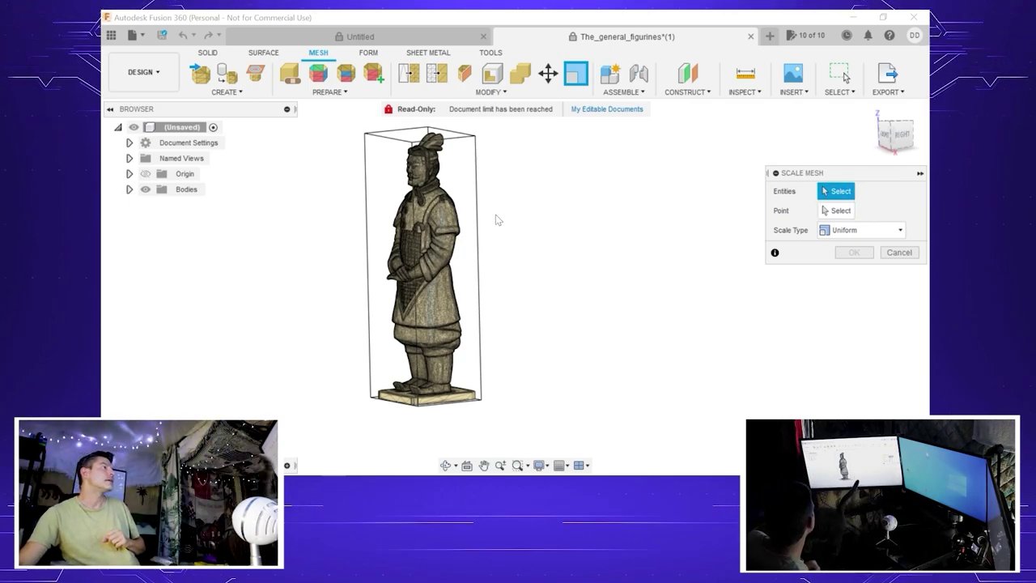
pyautogui.click(424, 240)
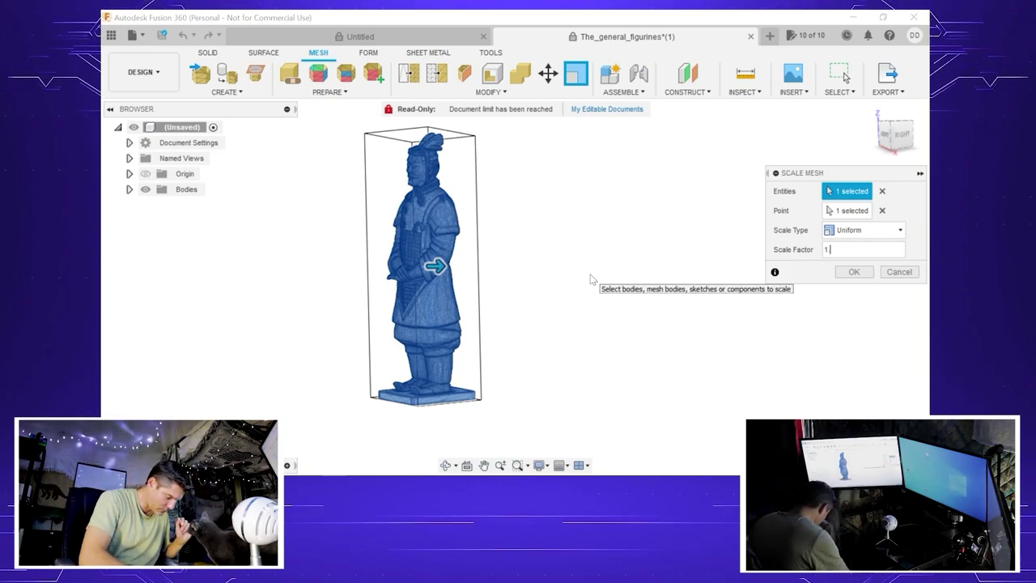
pyautogui.press('Return')
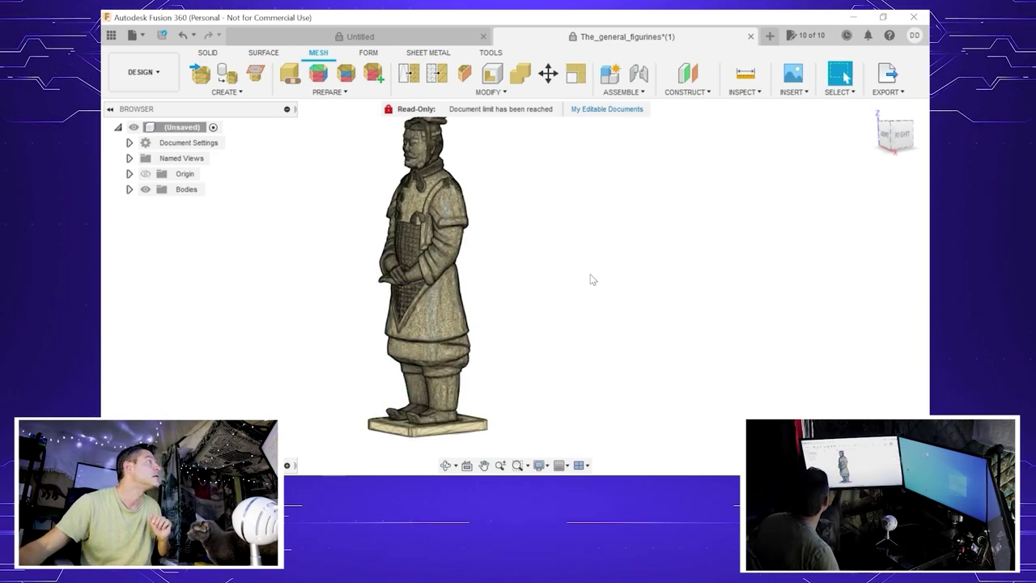
# Step: Re-measure the scaled figurine from base to head, reading 1861.36 mm (73.282 in)
pyautogui.scroll(2, 447, 261)
pyautogui.scroll(-3, 429, 245)
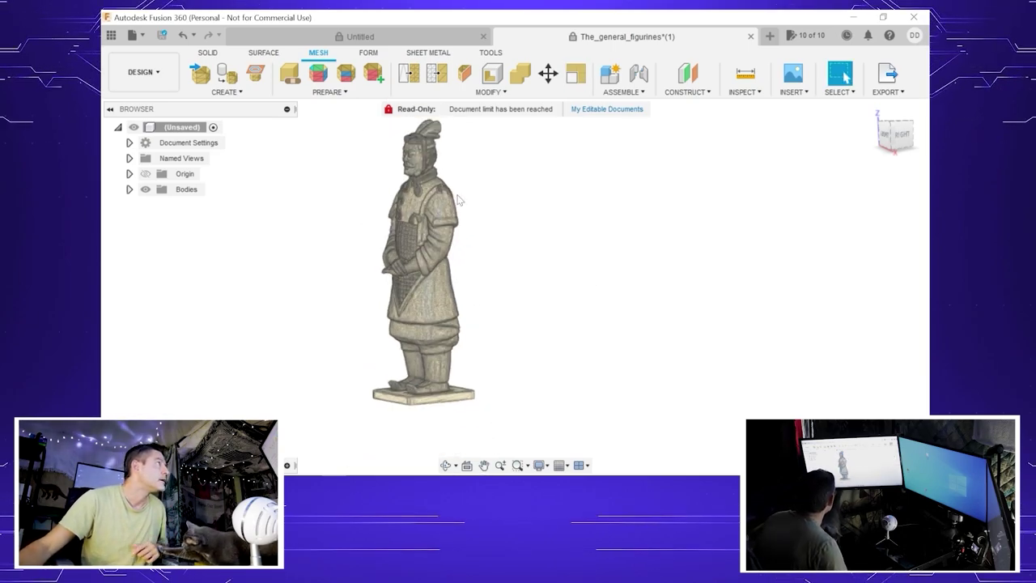
pyautogui.scroll(-1, 753, 120)
pyautogui.click(748, 92)
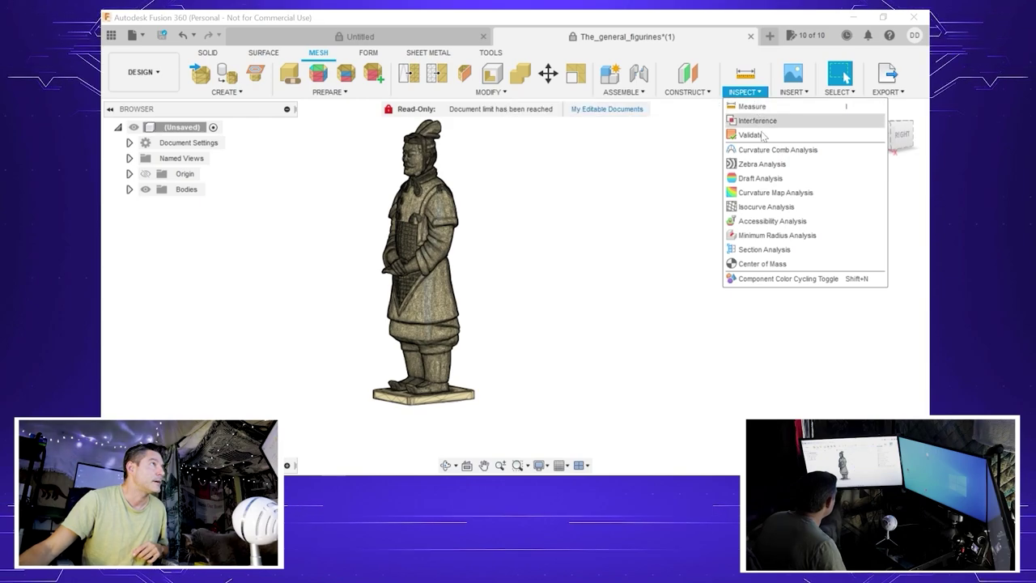
pyautogui.click(752, 107)
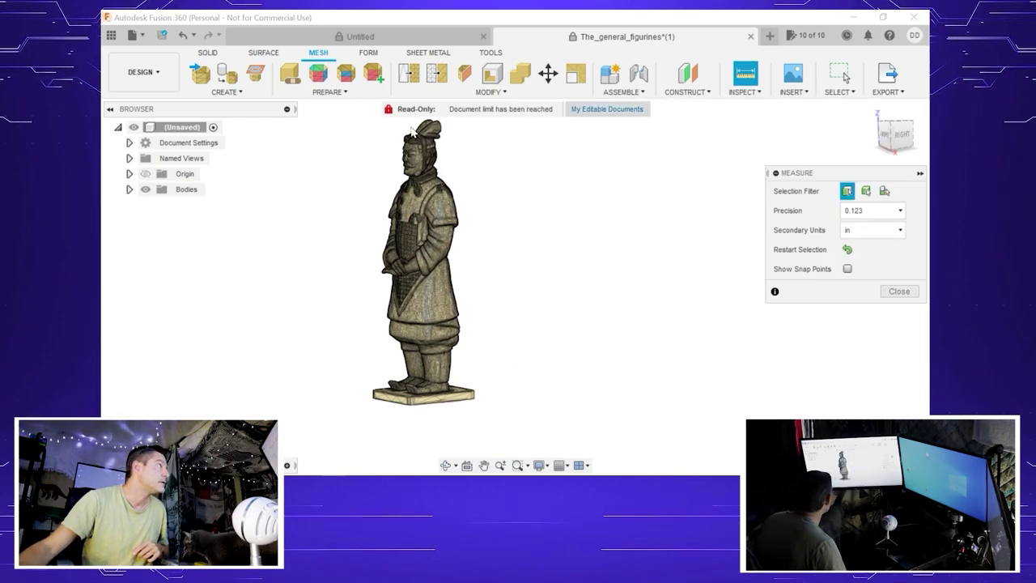
pyautogui.click(425, 403)
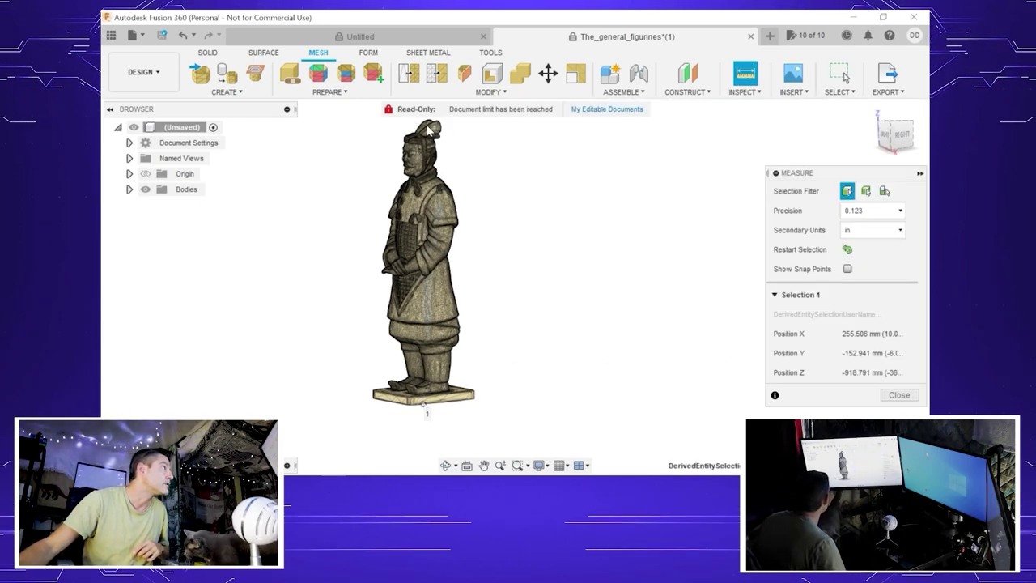
pyautogui.click(425, 123)
pyautogui.scroll(5, 445, 321)
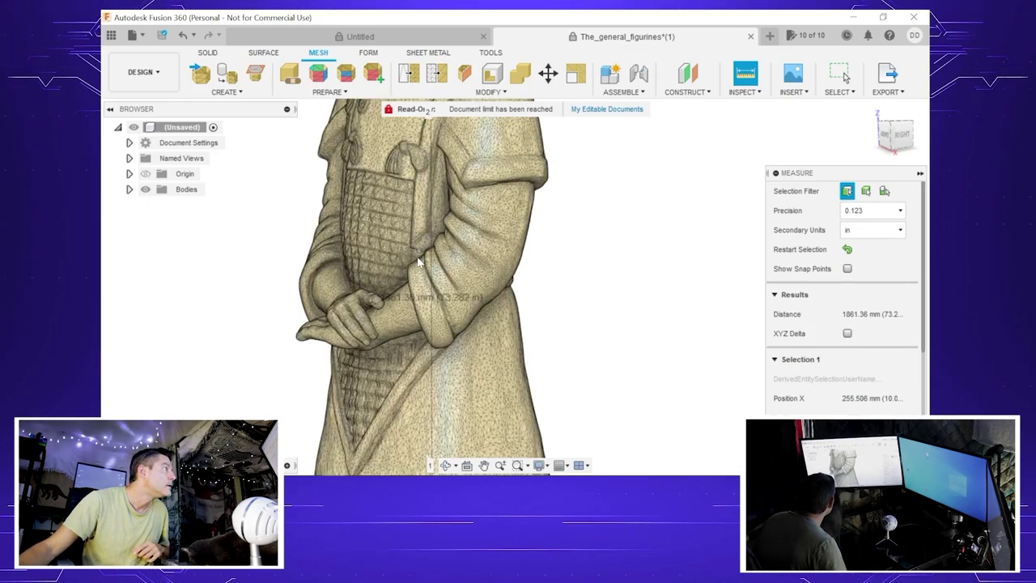
pyautogui.scroll(-10, 445, 321)
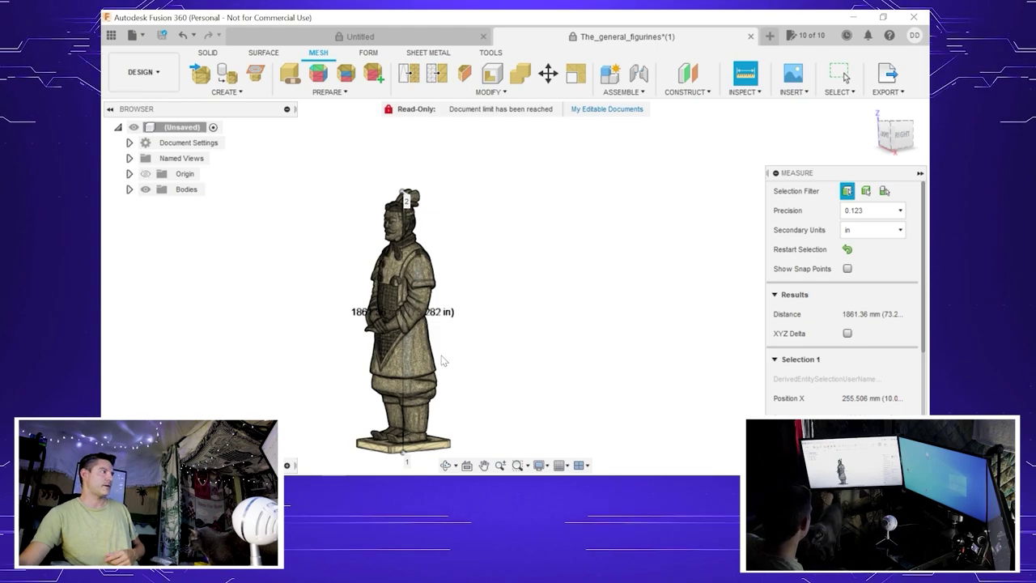
pyautogui.scroll(-3, 255, 218)
pyautogui.scroll(6, 628, 271)
pyautogui.scroll(-5, 648, 307)
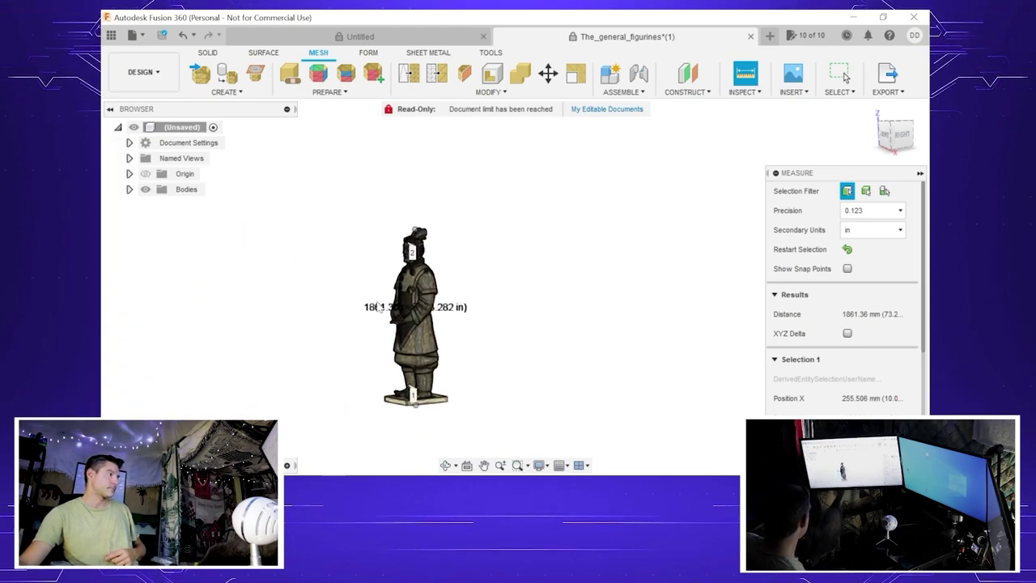
pyautogui.scroll(6, 421, 208)
pyautogui.scroll(-2, 420, 208)
pyautogui.scroll(3, 421, 212)
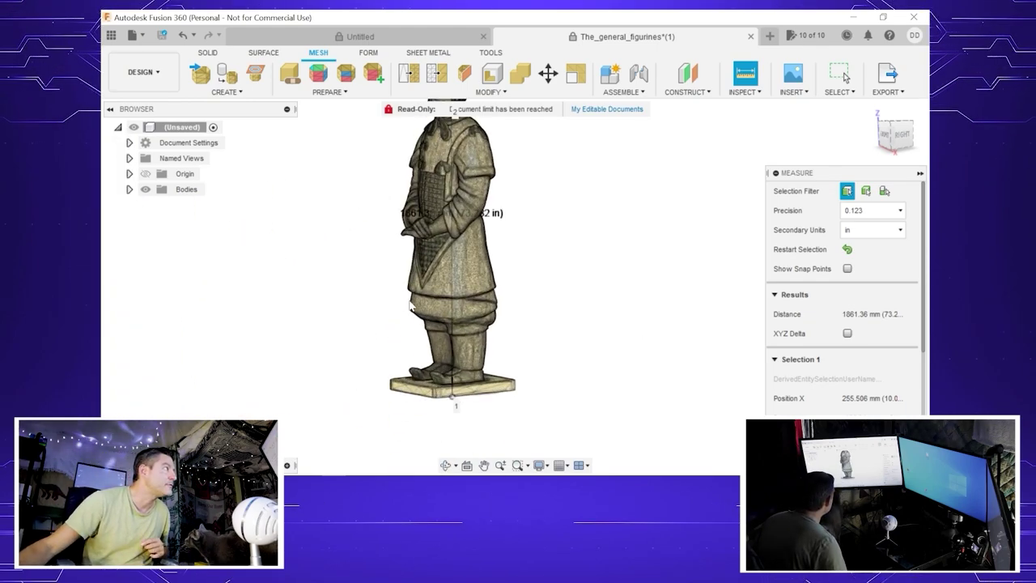
pyautogui.scroll(-3, 421, 215)
pyautogui.scroll(2, 422, 219)
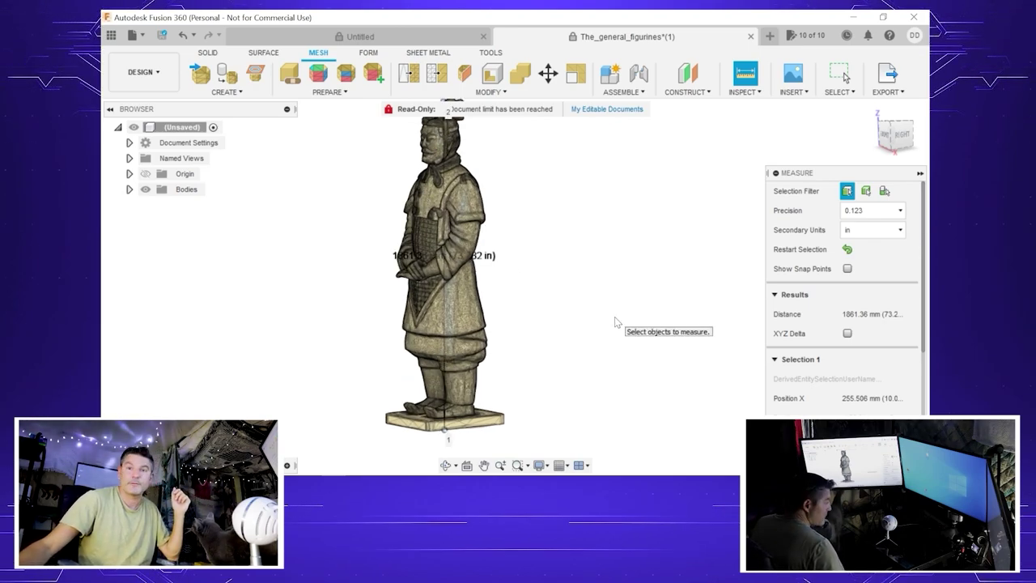
pyautogui.scroll(-1, 475, 260)
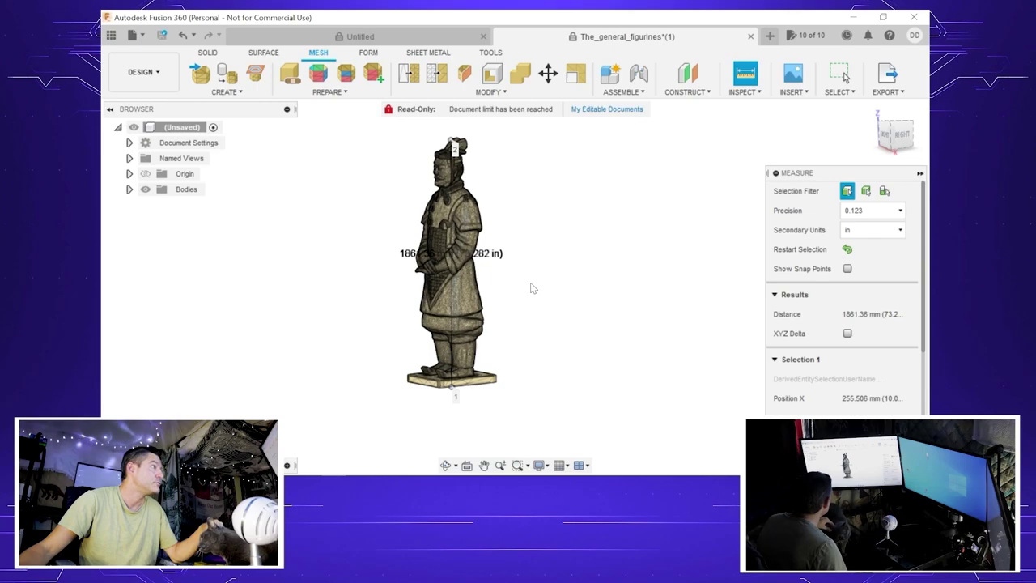
# Step: Bring up the list of editable project documents from the File menu
pyautogui.click(142, 36)
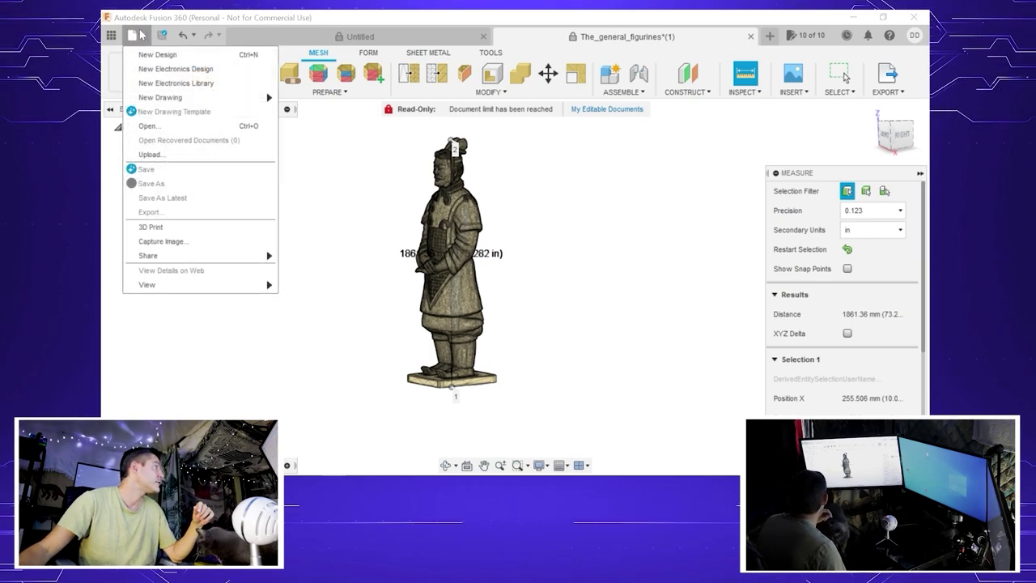
pyautogui.click(607, 109)
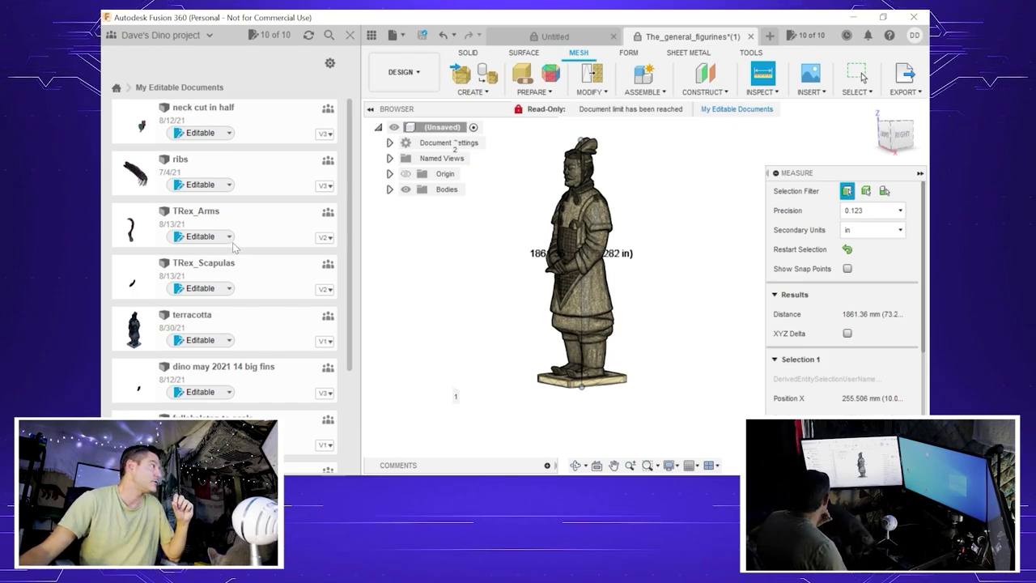
pyautogui.scroll(-3, 259, 291)
pyautogui.scroll(3, 277, 327)
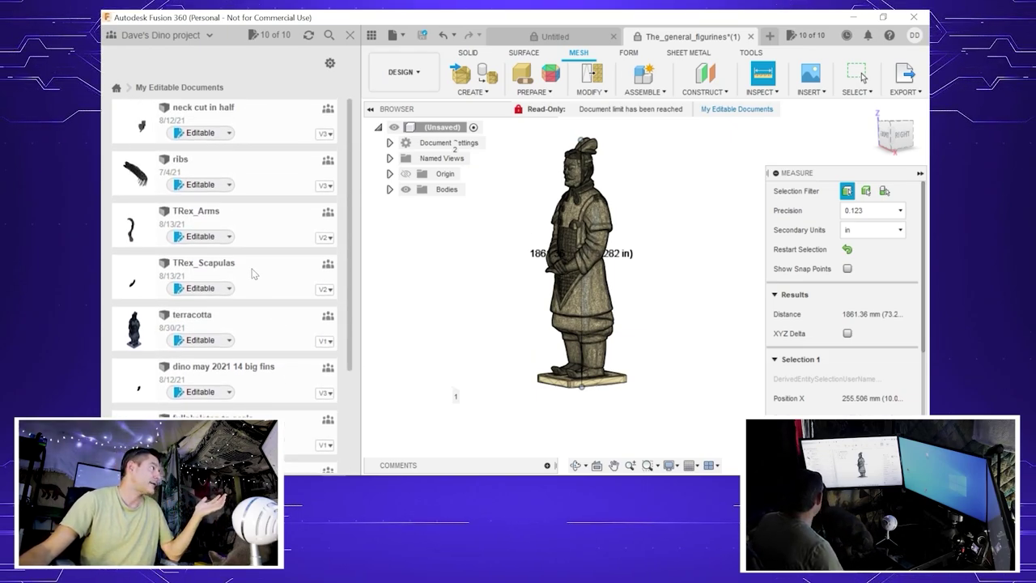
pyautogui.scroll(-3, 253, 276)
pyautogui.scroll(3, 257, 298)
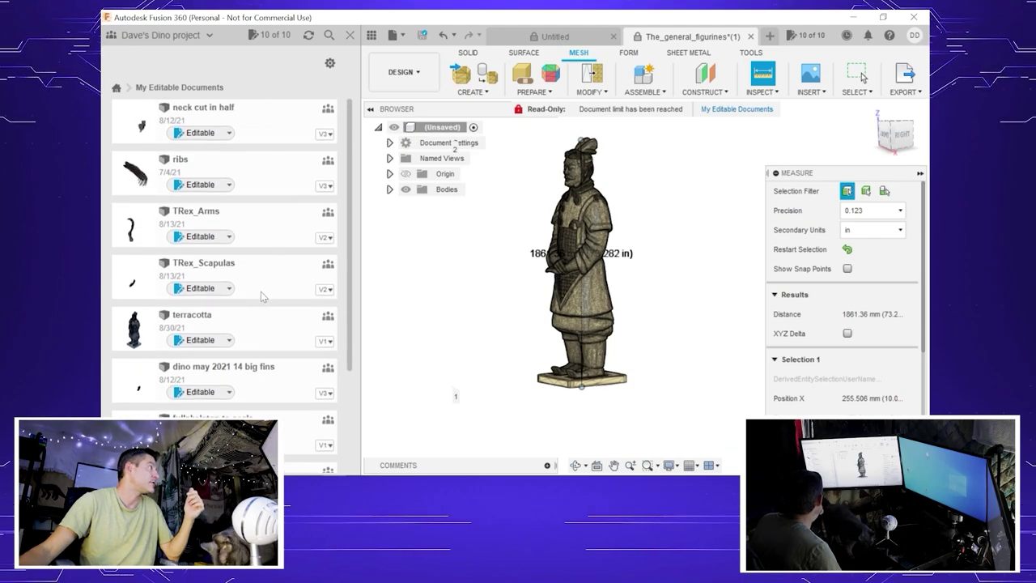
pyautogui.scroll(-3, 260, 296)
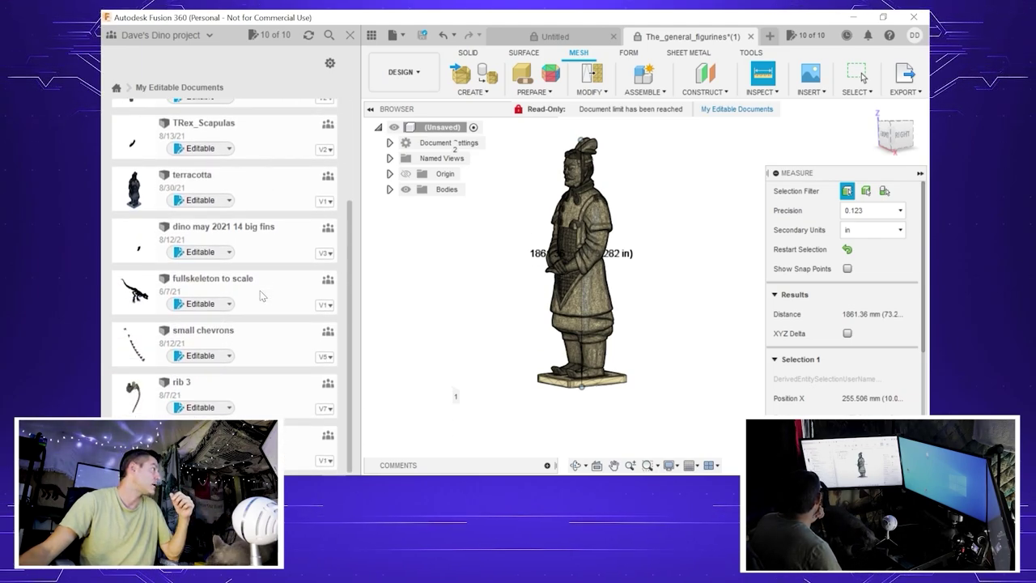
pyautogui.scroll(3, 260, 295)
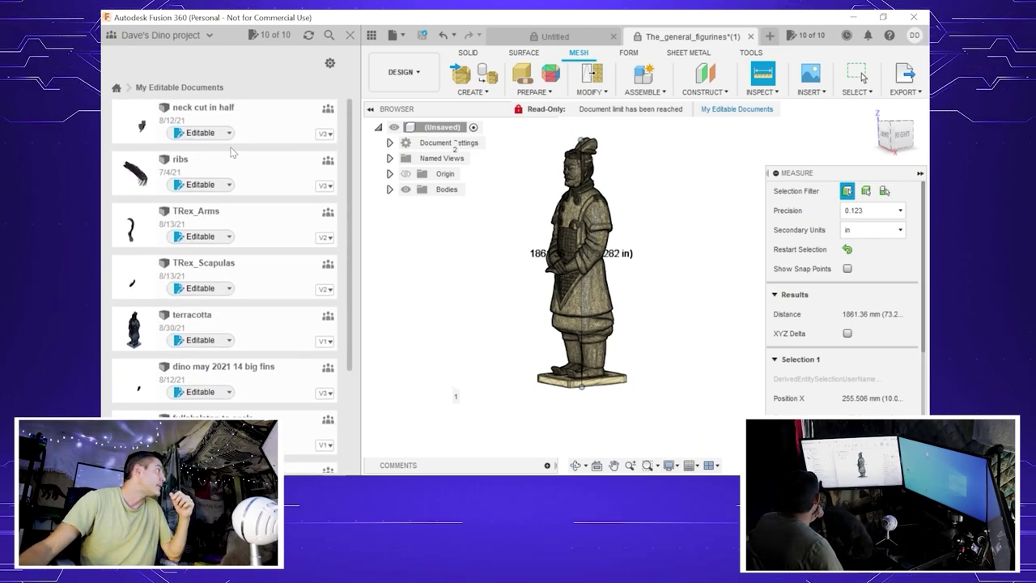
# Step: Make the TRex_Arms and neck cut in half documents read-only
pyautogui.click(220, 236)
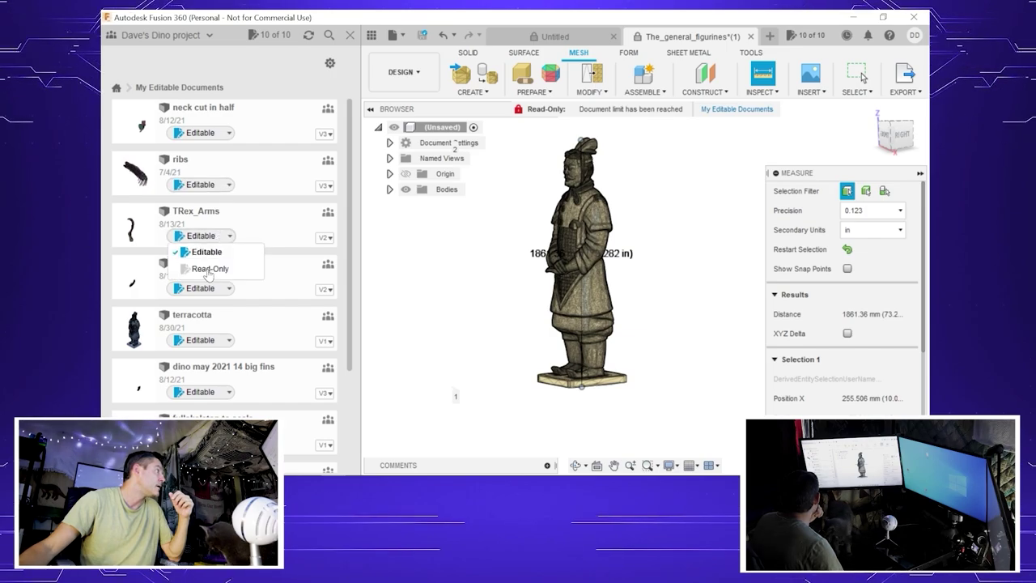
pyautogui.click(209, 269)
pyautogui.click(618, 280)
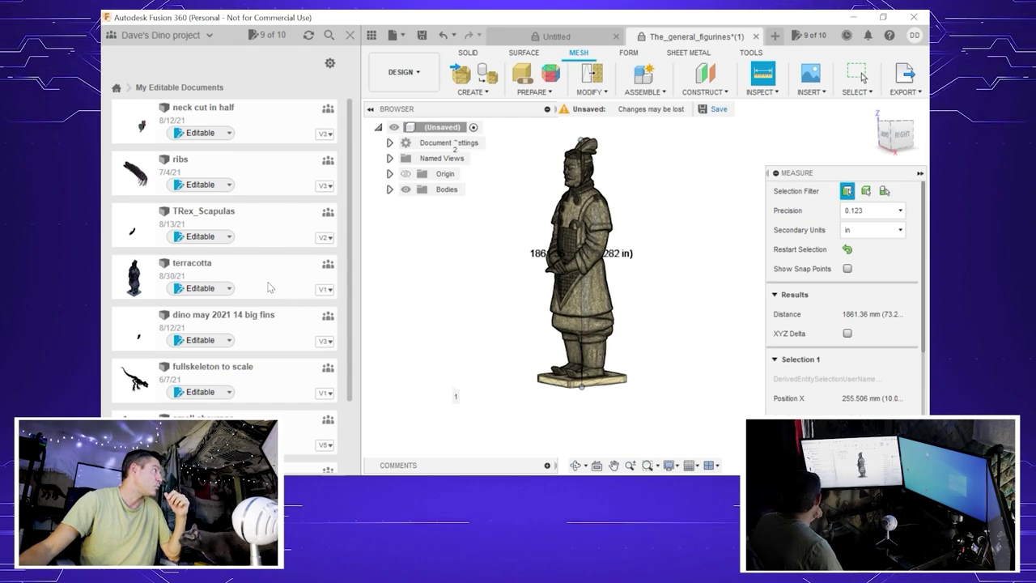
pyautogui.click(223, 137)
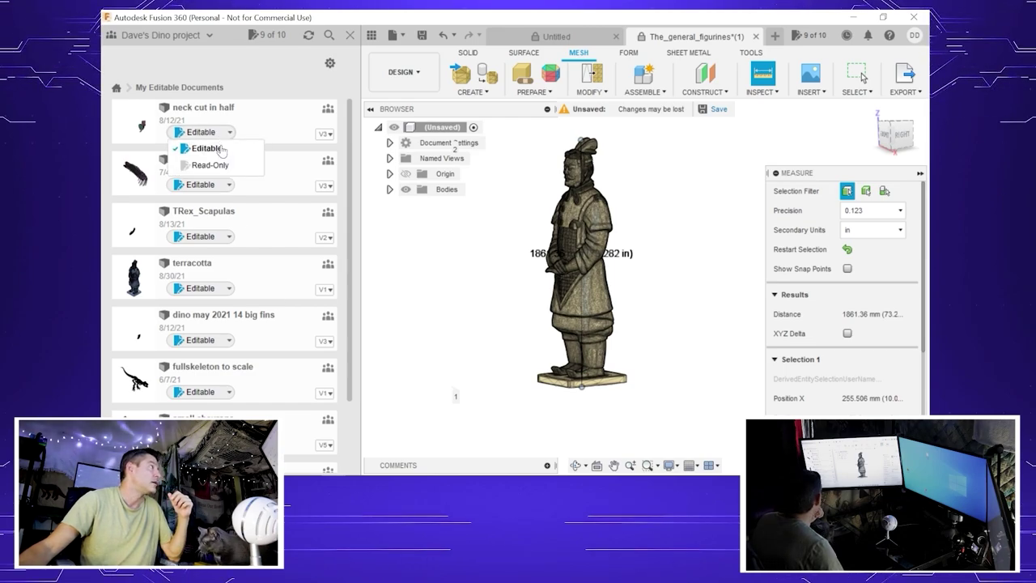
pyautogui.click(215, 166)
pyautogui.click(631, 277)
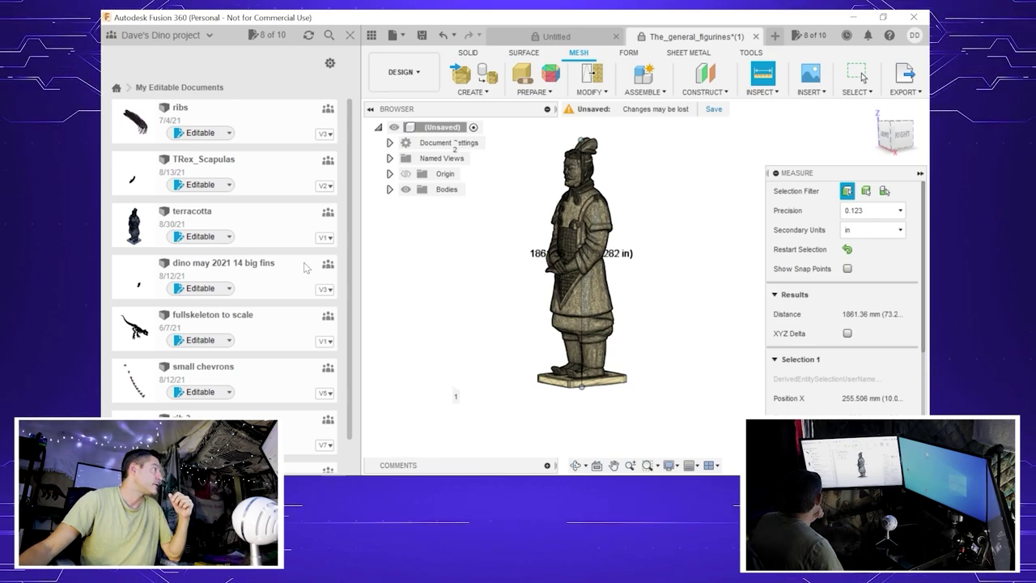
pyautogui.scroll(-1, 295, 268)
pyautogui.scroll(1, 276, 290)
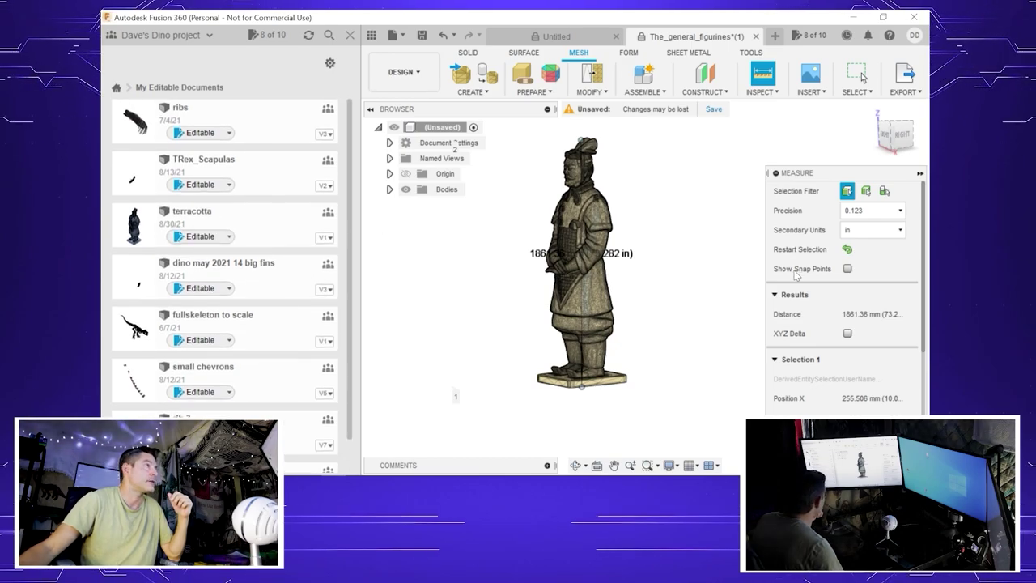
pyautogui.click(350, 35)
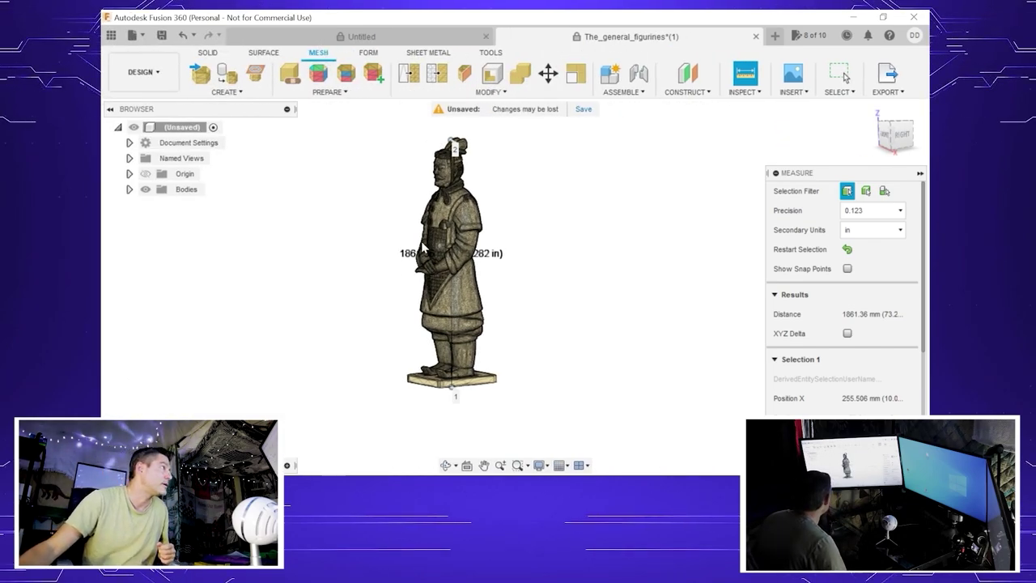
# Step: Exit the measurement and orbit the figurine to a side view
pyautogui.keyDown('shift'); pyautogui.moveTo(617, 271); pyautogui.dragTo(567, 332, button='middle'); pyautogui.keyUp('shift')
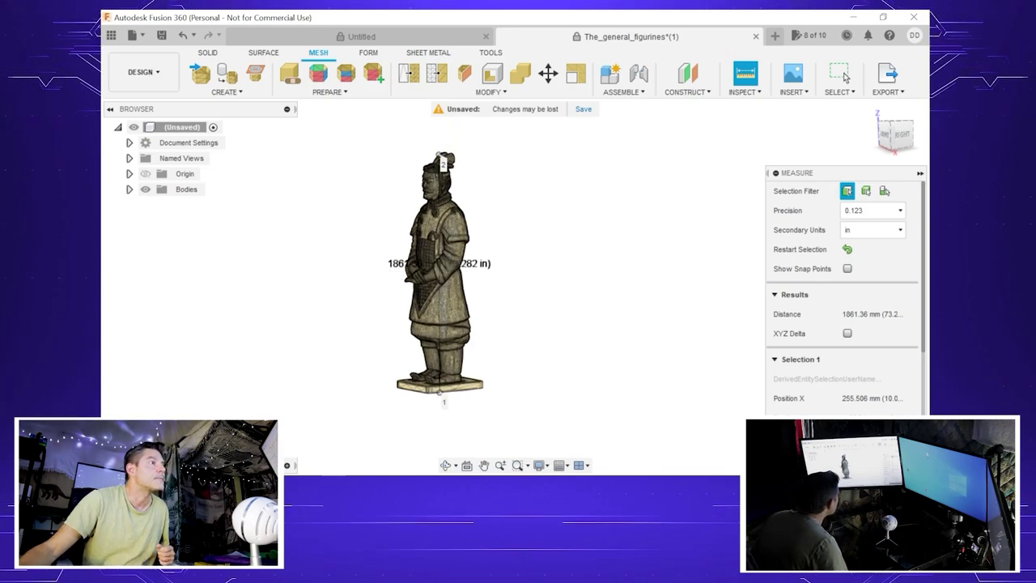
pyautogui.press('Escape')
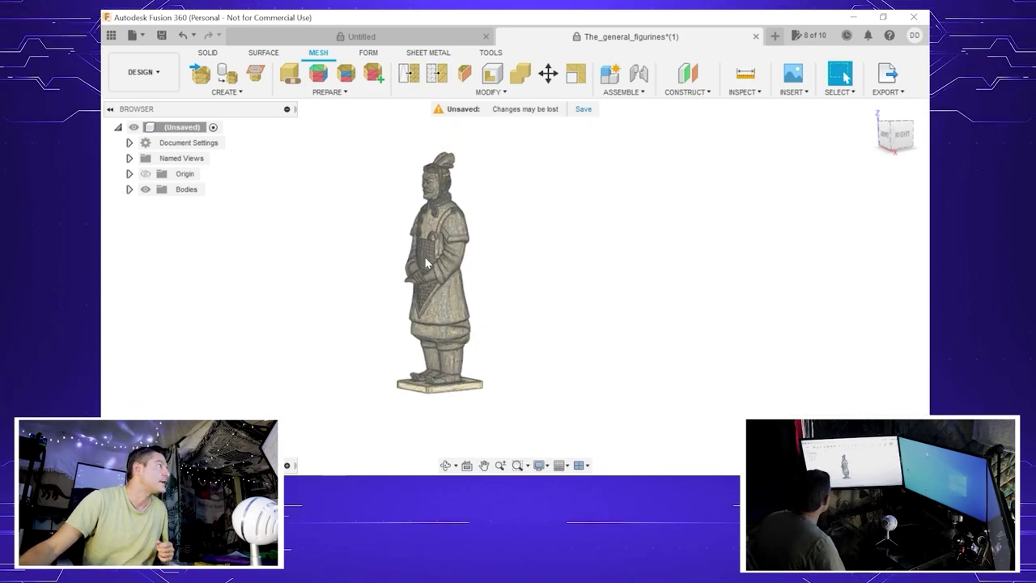
pyautogui.click(446, 466)
pyautogui.moveTo(454, 267); pyautogui.dragTo(509, 237)
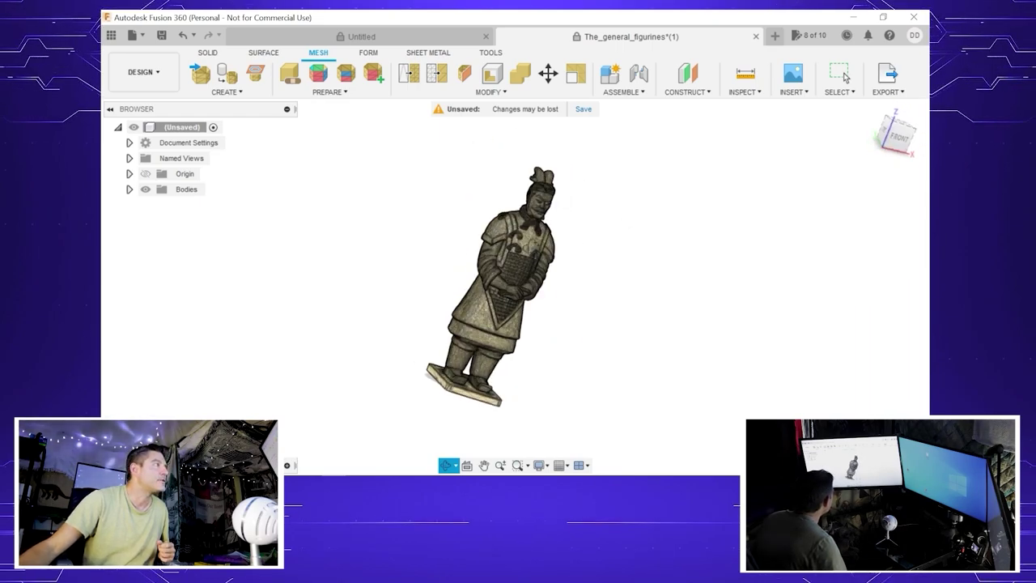
# Step: Create an offset construction plane from the XY origin plane
pyautogui.keyDown('shift'); pyautogui.moveTo(559, 217); pyautogui.dragTo(571, 250, button='middle'); pyautogui.keyUp('shift')
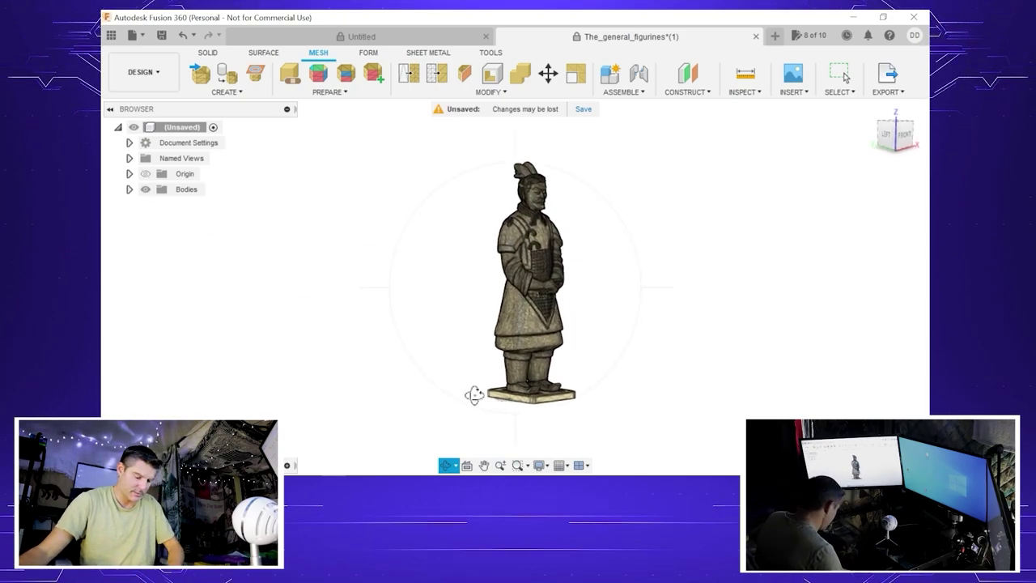
pyautogui.press('Escape')
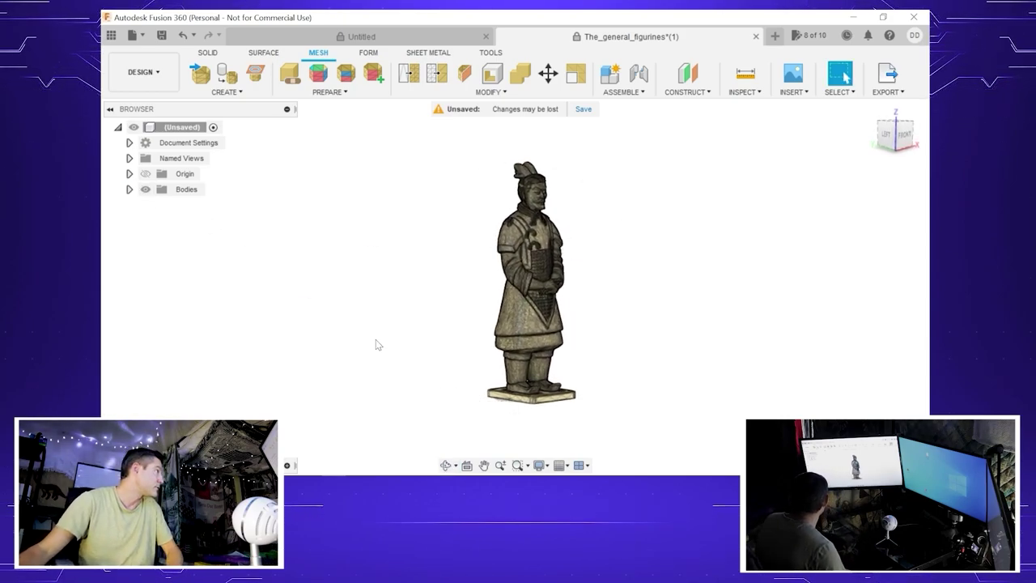
pyautogui.click(130, 189)
pyautogui.click(130, 174)
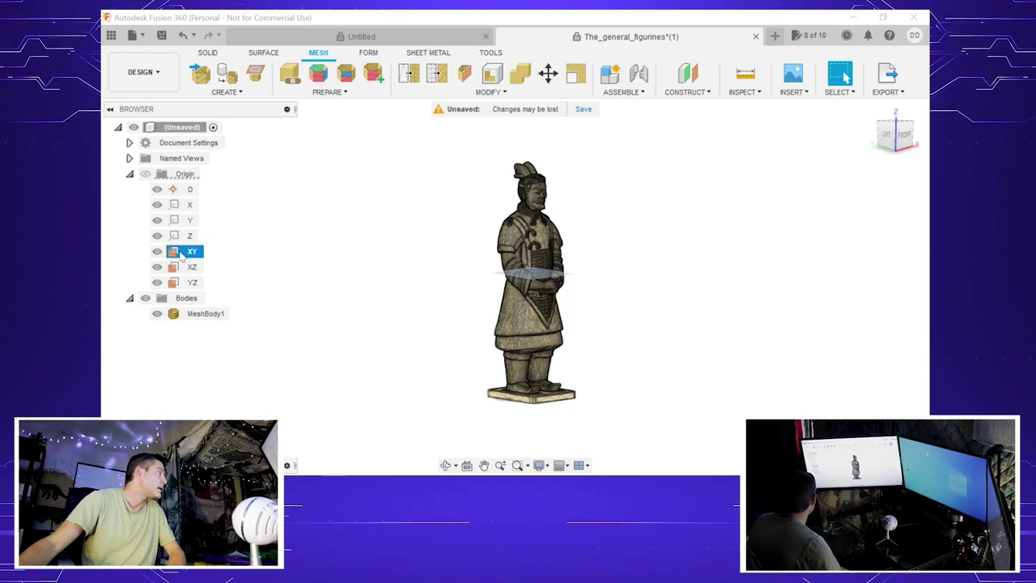
pyautogui.rightClick(181, 256)
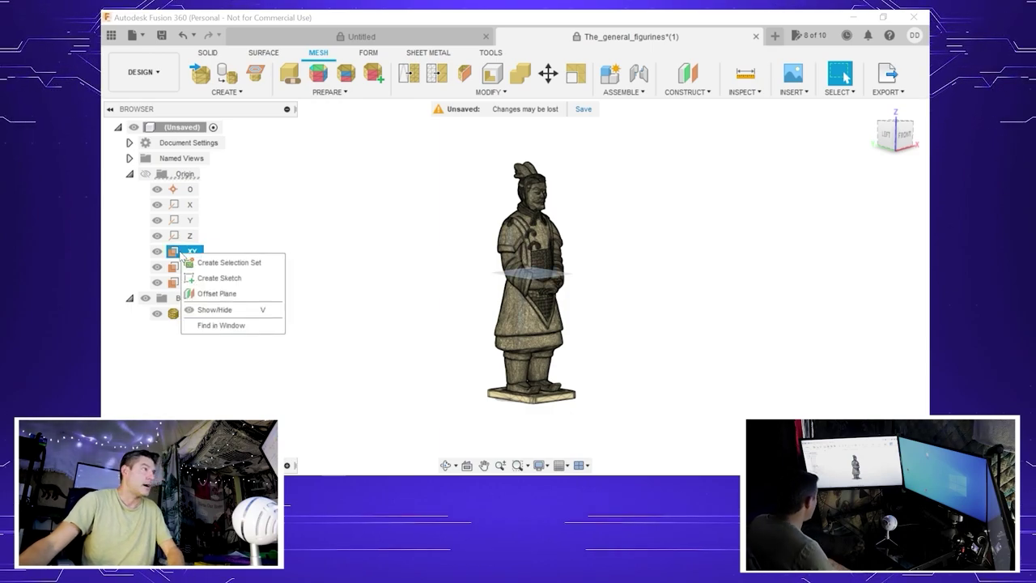
pyautogui.click(223, 294)
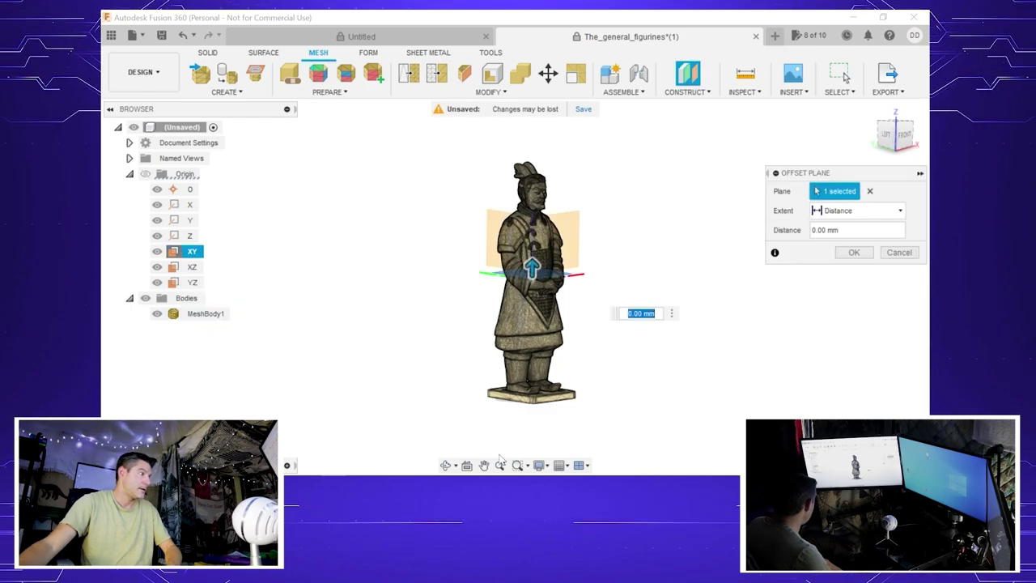
pyautogui.scroll(3, 583, 361)
pyautogui.scroll(-2, 478, 336)
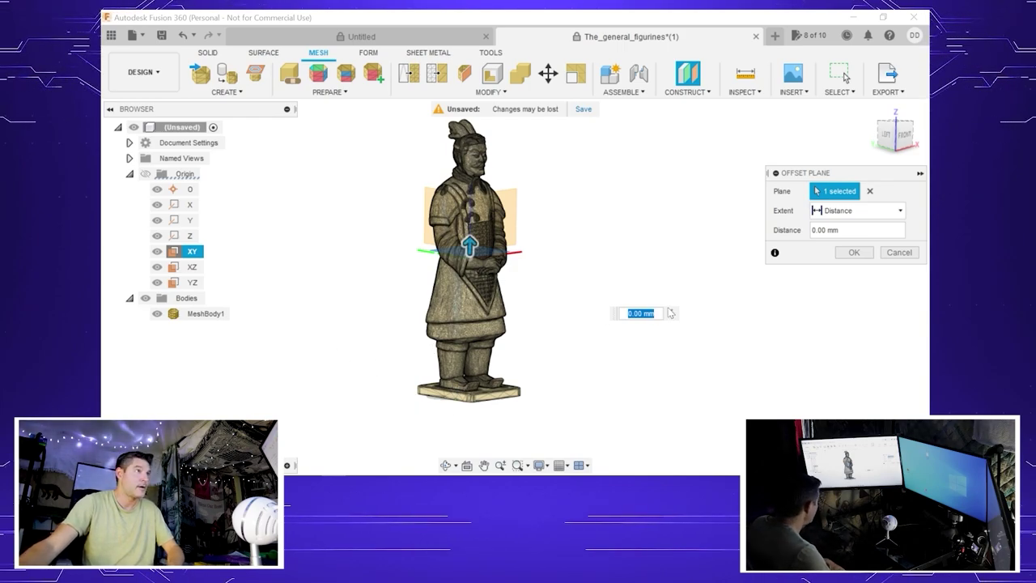
pyautogui.press('Return')
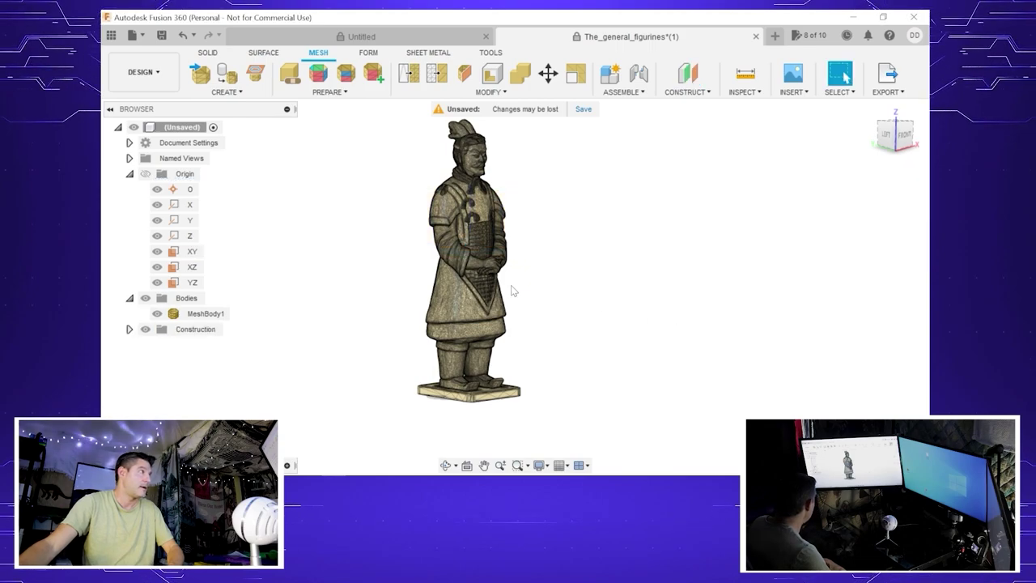
# Step: Select Plane1 in the Construction folder and bring up its context menu
pyautogui.click(130, 330)
pyautogui.click(201, 346)
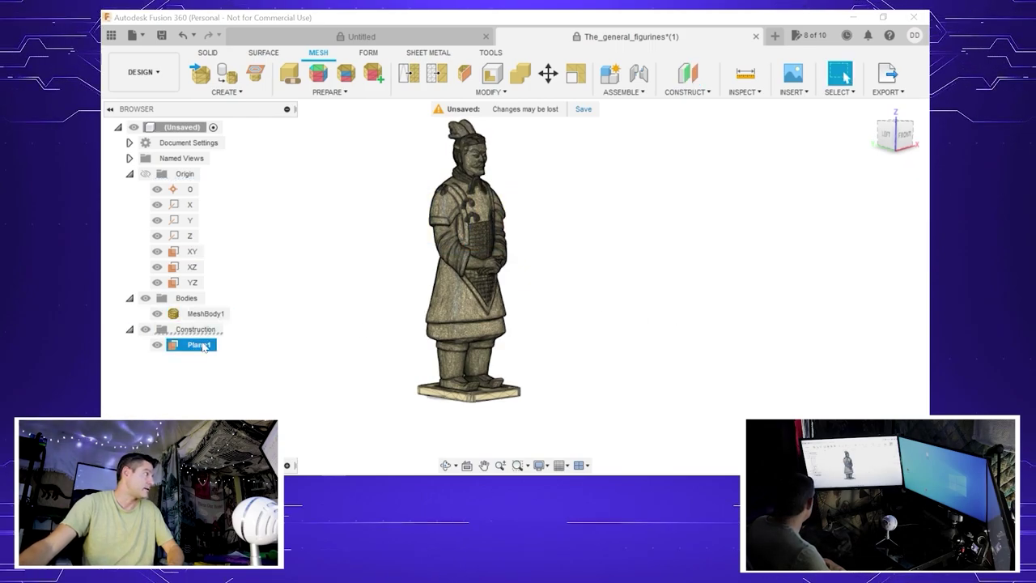
pyautogui.rightClick(203, 347)
# Step: Drag Plane1 upward with Move/Copy and orbit to a side view to check its height
pyautogui.click(231, 209)
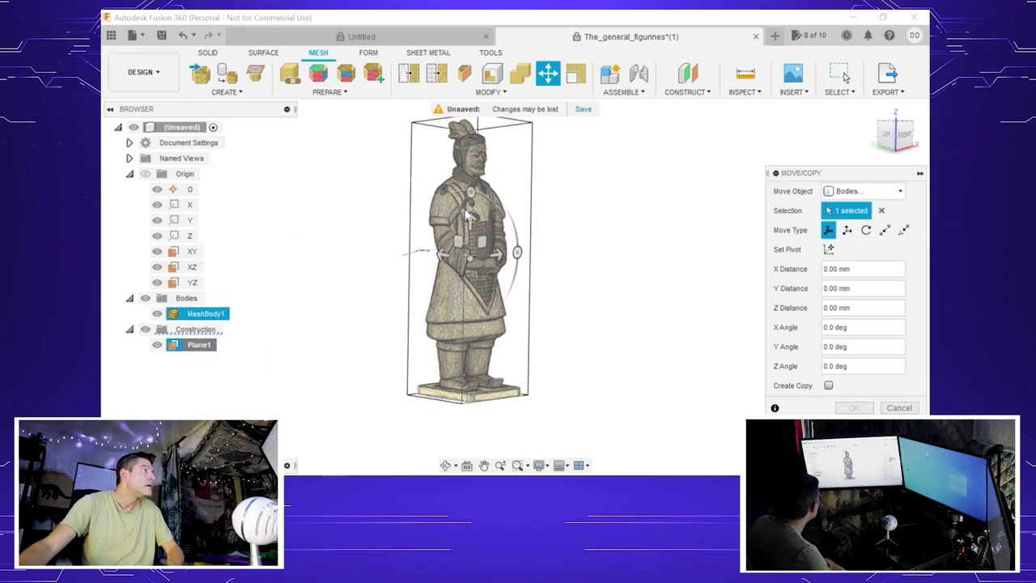
pyautogui.moveTo(467, 215); pyautogui.dragTo(468, 357)
pyautogui.click(449, 465)
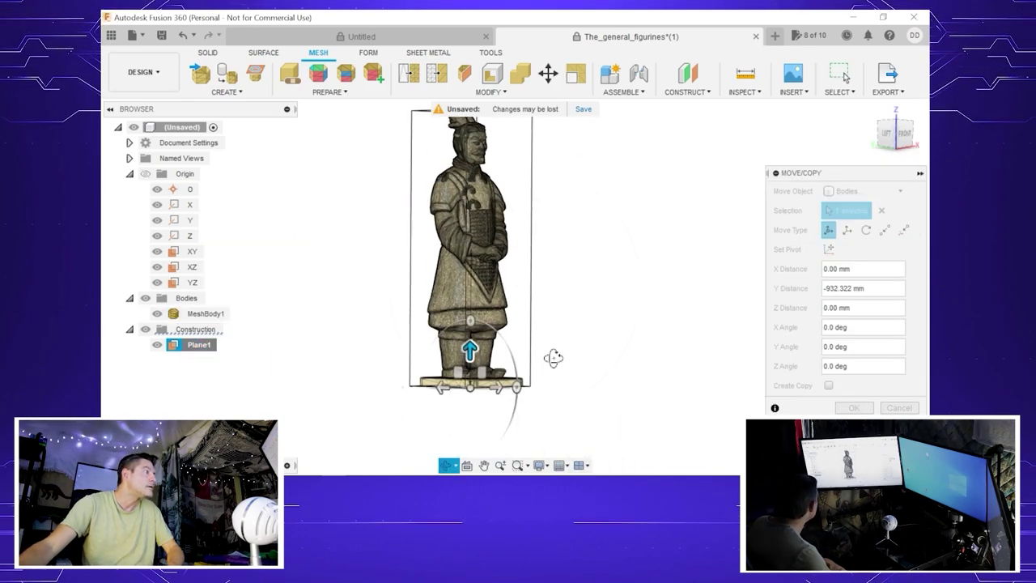
pyautogui.moveTo(553, 357)
pyautogui.mouseDown()
pyautogui.moveTo(550, 324)
pyautogui.moveTo(552, 362)
pyautogui.mouseUp()
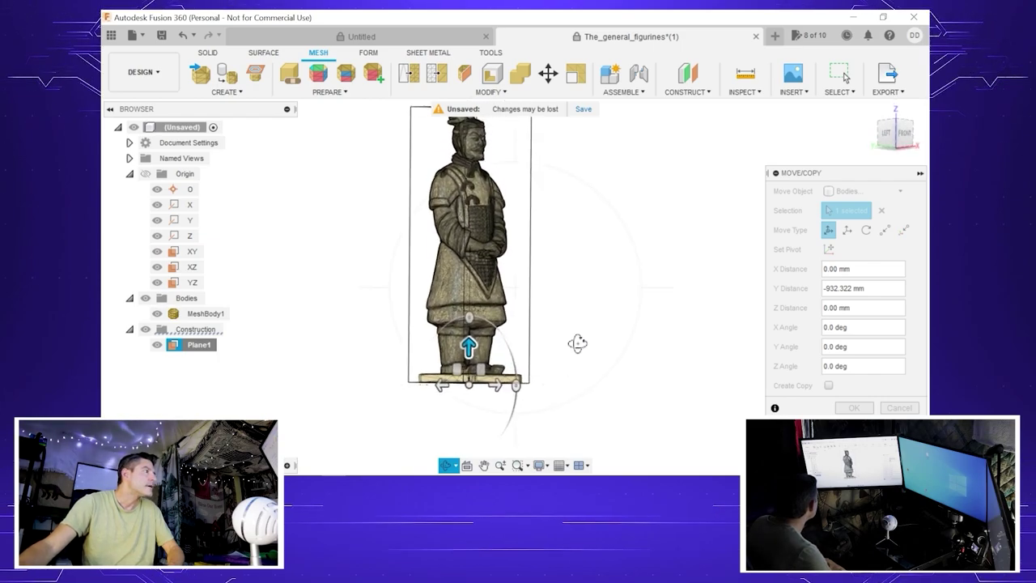
pyautogui.moveTo(577, 342); pyautogui.dragTo(611, 388)
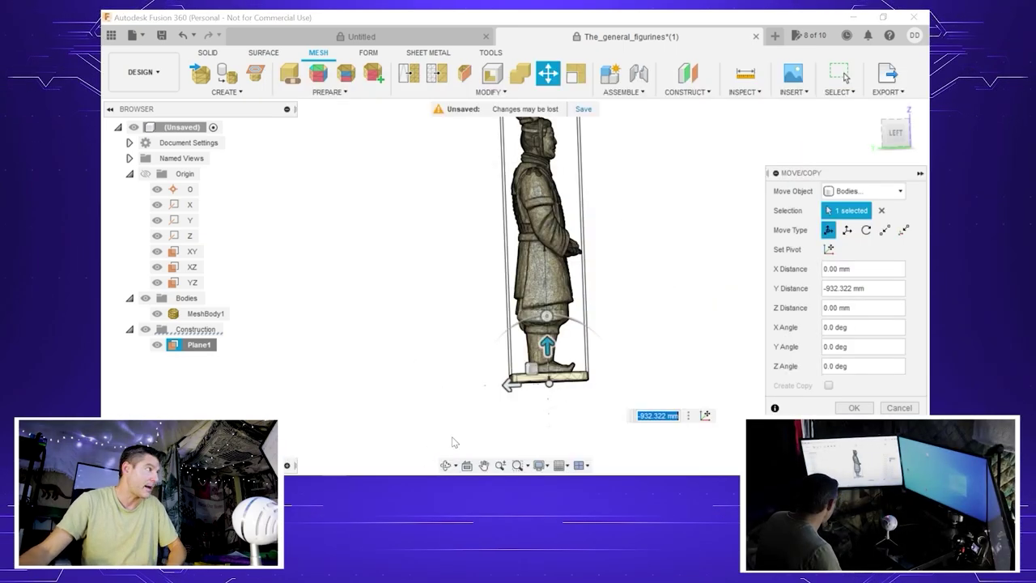
# Step: Raise Plane1 to 237.535 mm across the figurine's ankles and confirm the move
pyautogui.click(547, 311)
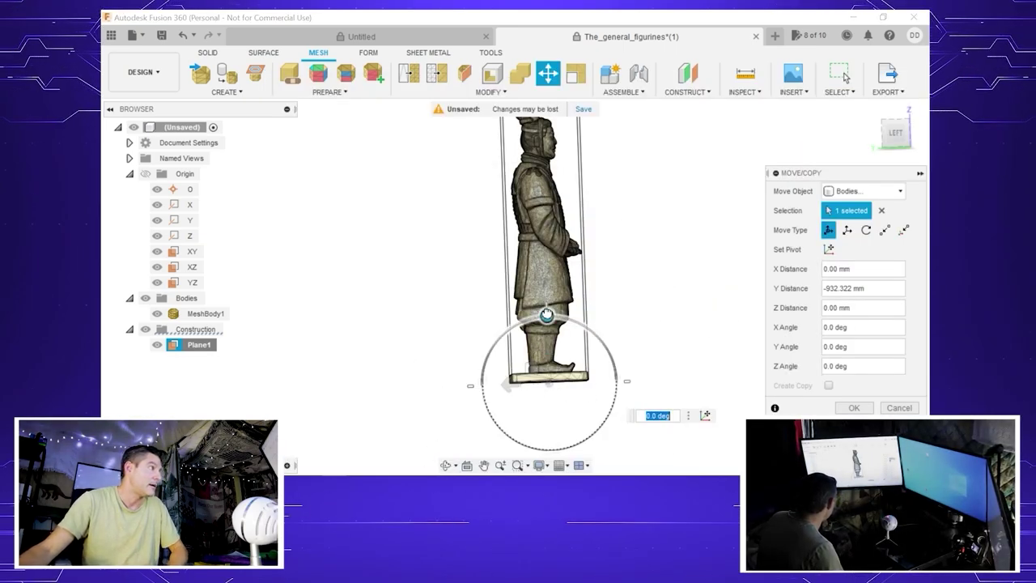
pyautogui.moveTo(548, 311)
pyautogui.mouseDown()
pyautogui.moveTo(548, 351)
pyautogui.moveTo(547, 304)
pyautogui.mouseUp()
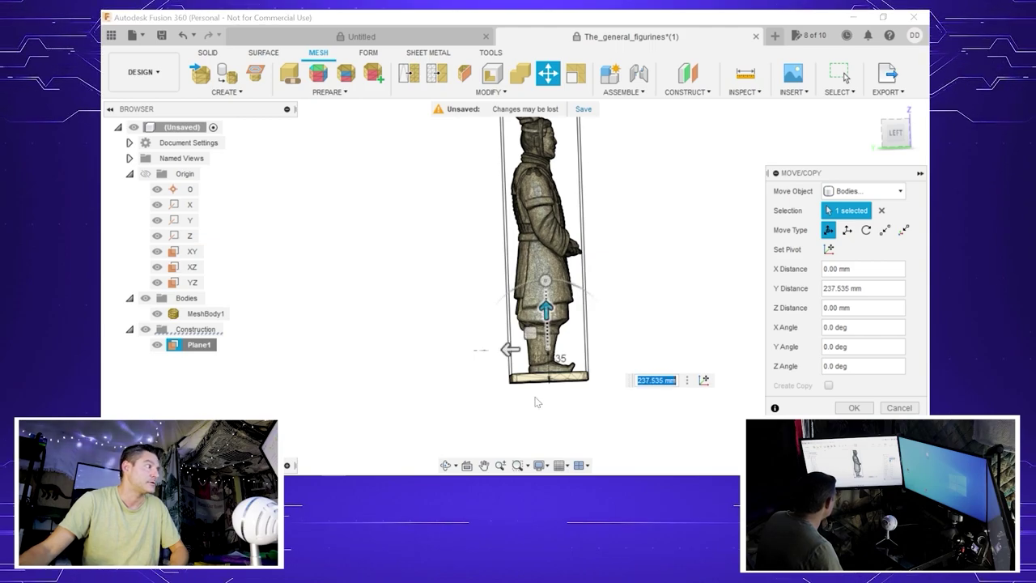
pyautogui.click(445, 465)
pyautogui.moveTo(558, 393); pyautogui.dragTo(519, 241)
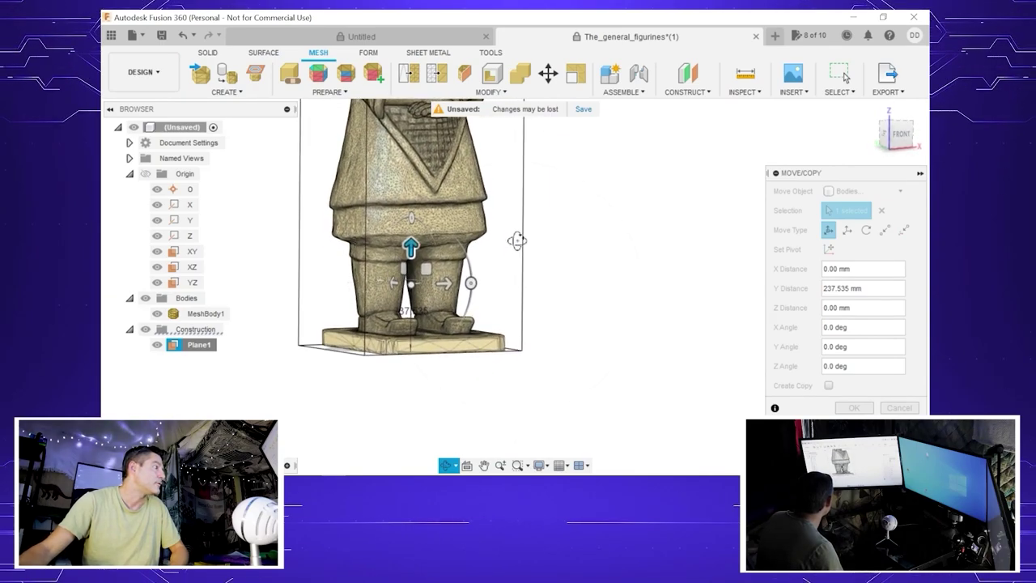
pyautogui.press('Escape')
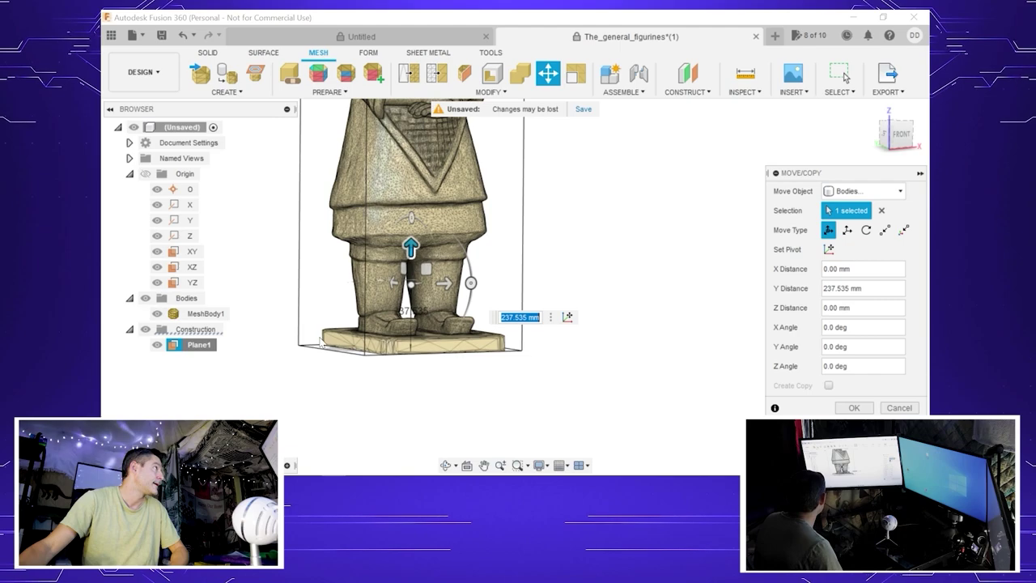
pyautogui.click(854, 408)
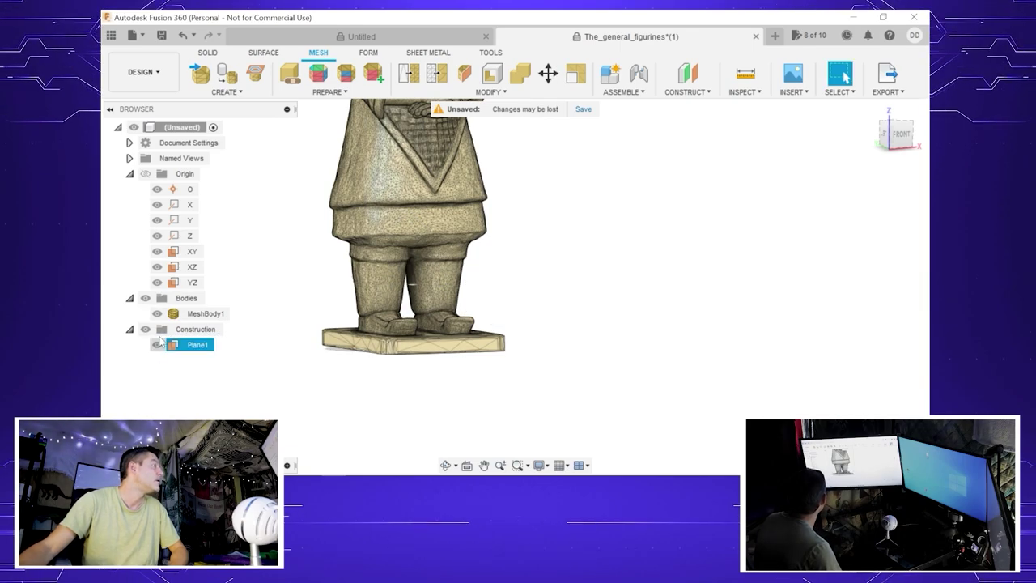
pyautogui.click(467, 74)
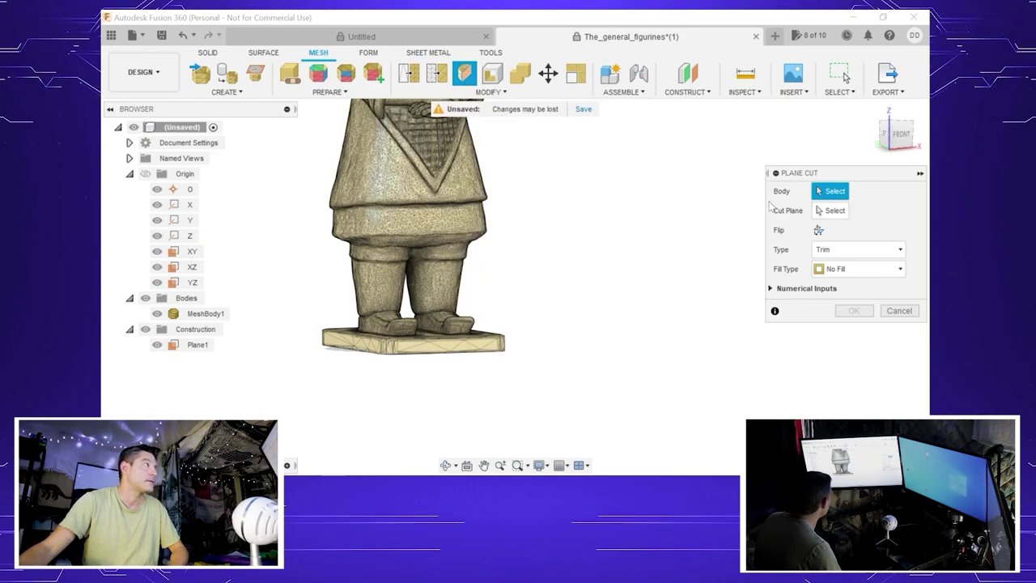
# Step: Plane Cut the figurine at Plane1 as Split Body with Uniform fill, creating MeshBody1 and MeshBody2
pyautogui.click(429, 189)
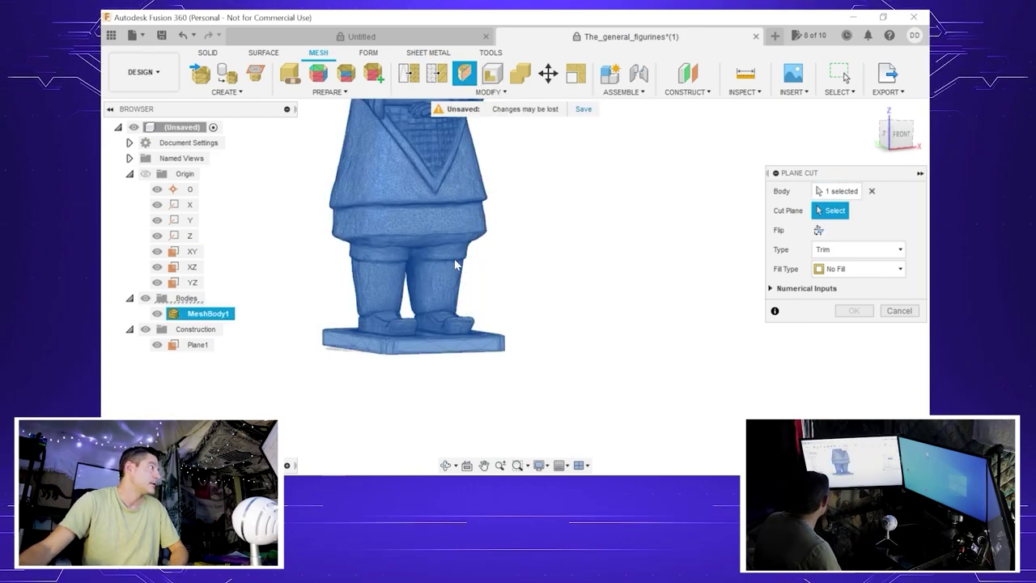
pyautogui.click(194, 346)
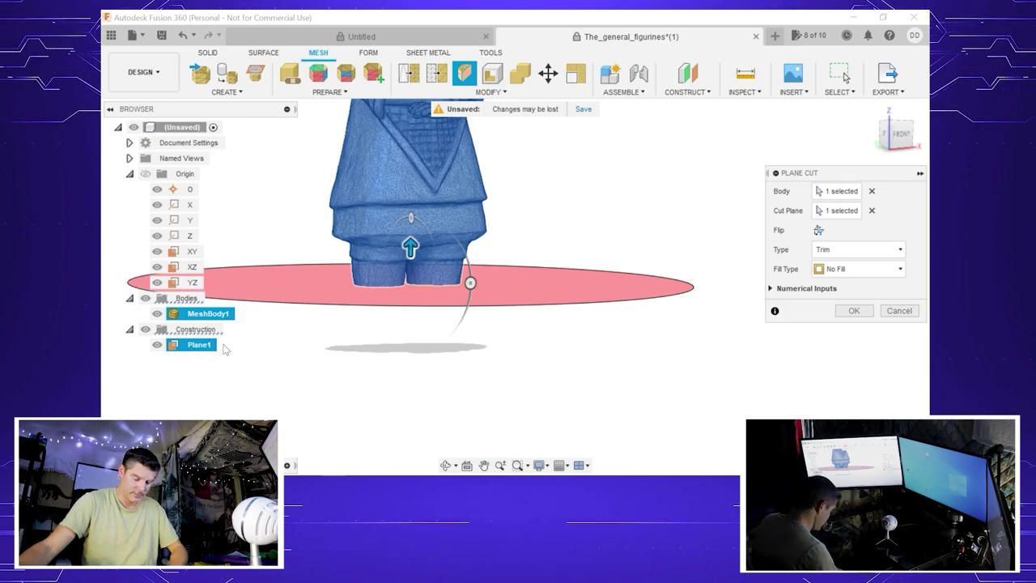
pyautogui.click(900, 250)
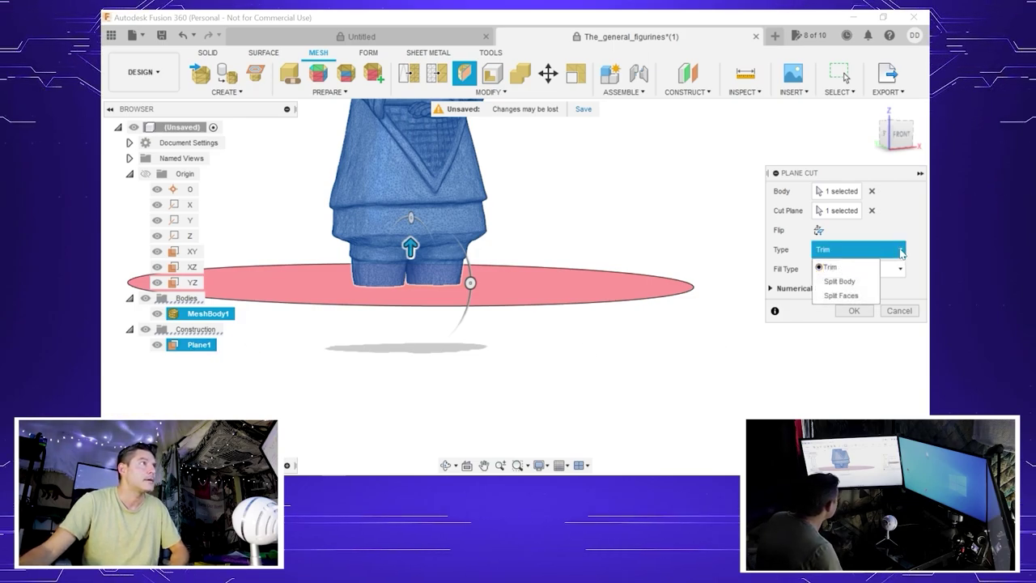
pyautogui.click(849, 281)
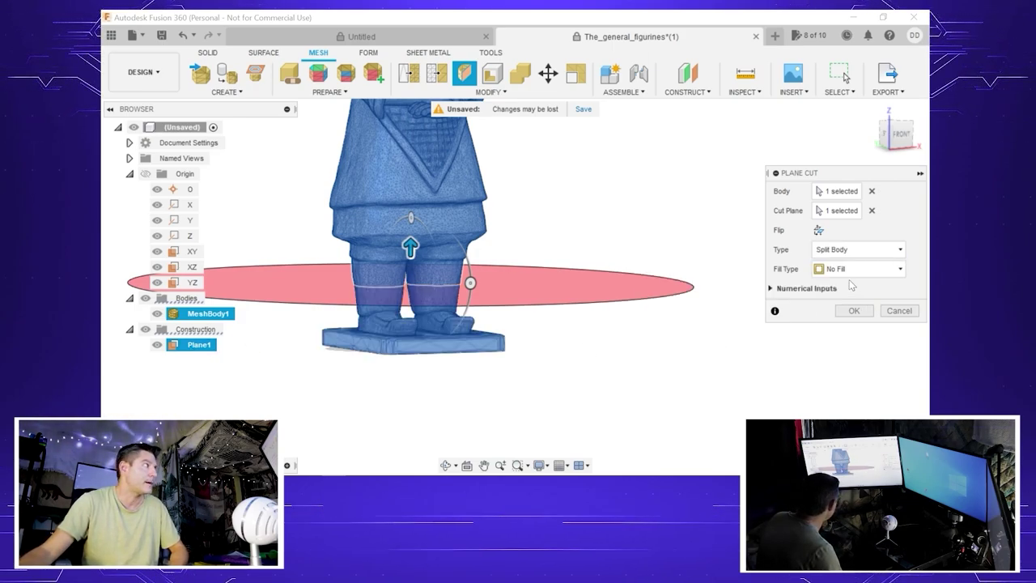
pyautogui.click(890, 268)
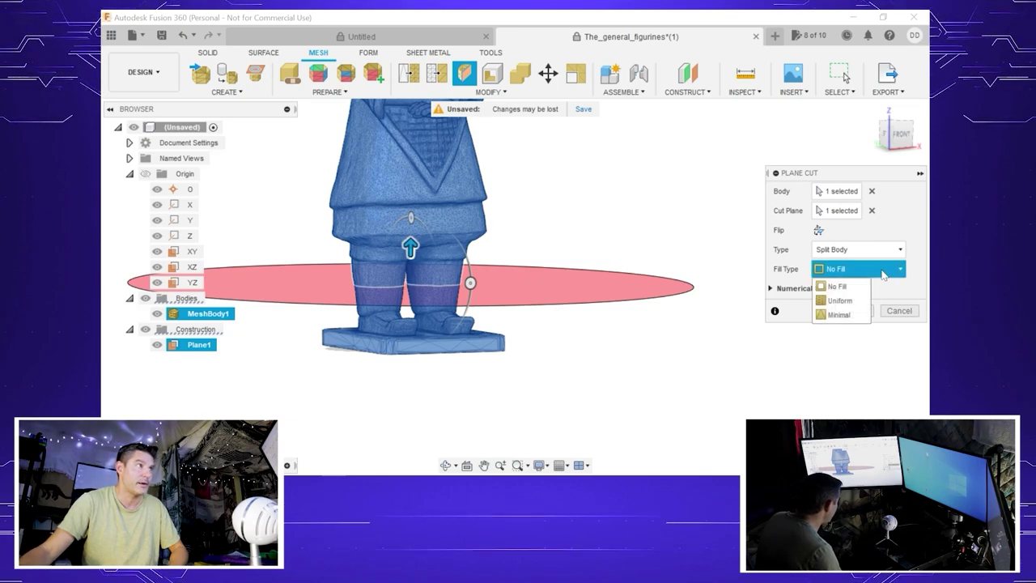
pyautogui.click(838, 295)
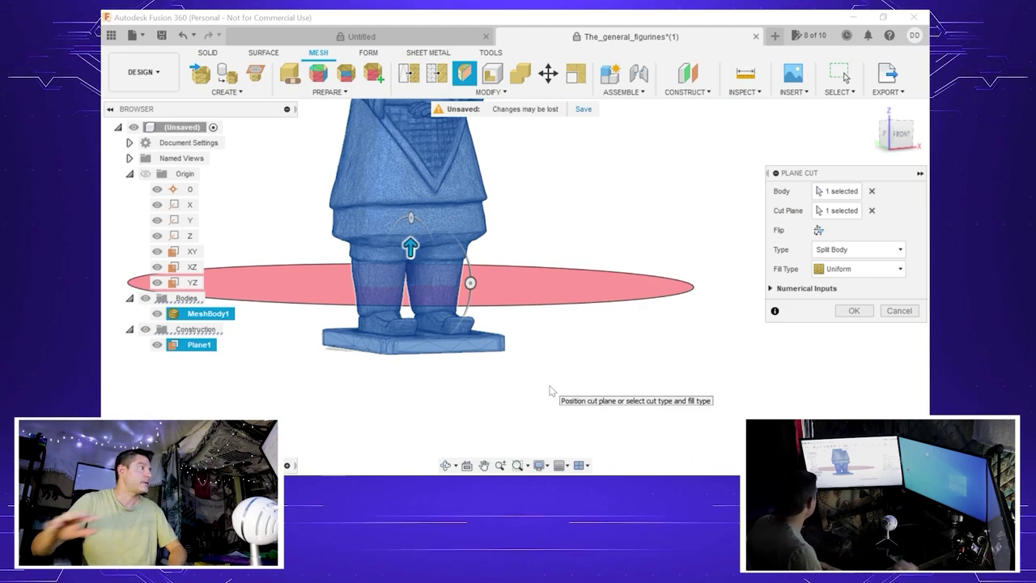
pyautogui.click(855, 312)
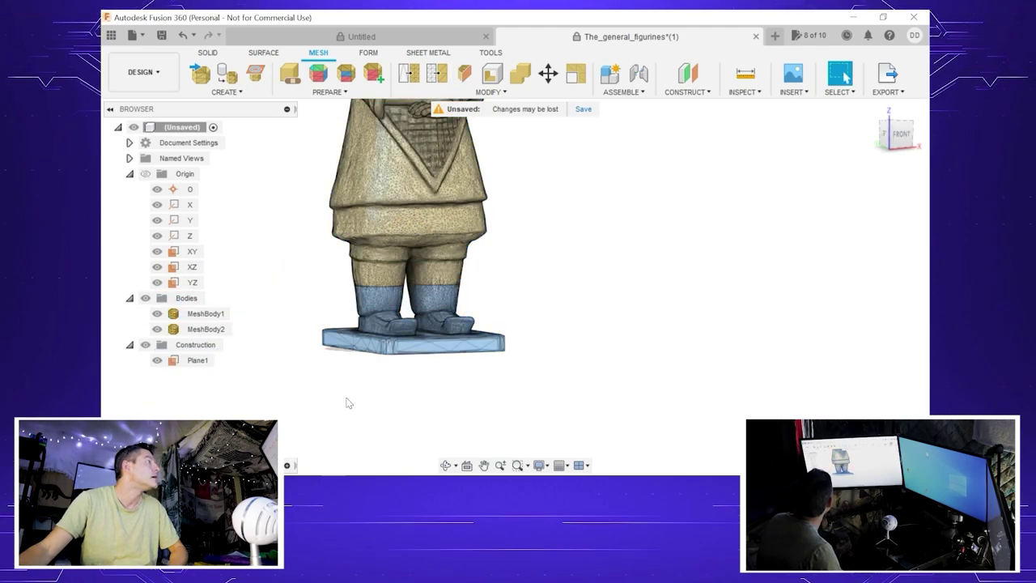
pyautogui.click(446, 467)
# Step: Hide the upper figurine body and orbit around the separated feet and base
pyautogui.moveTo(419, 348); pyautogui.dragTo(394, 343)
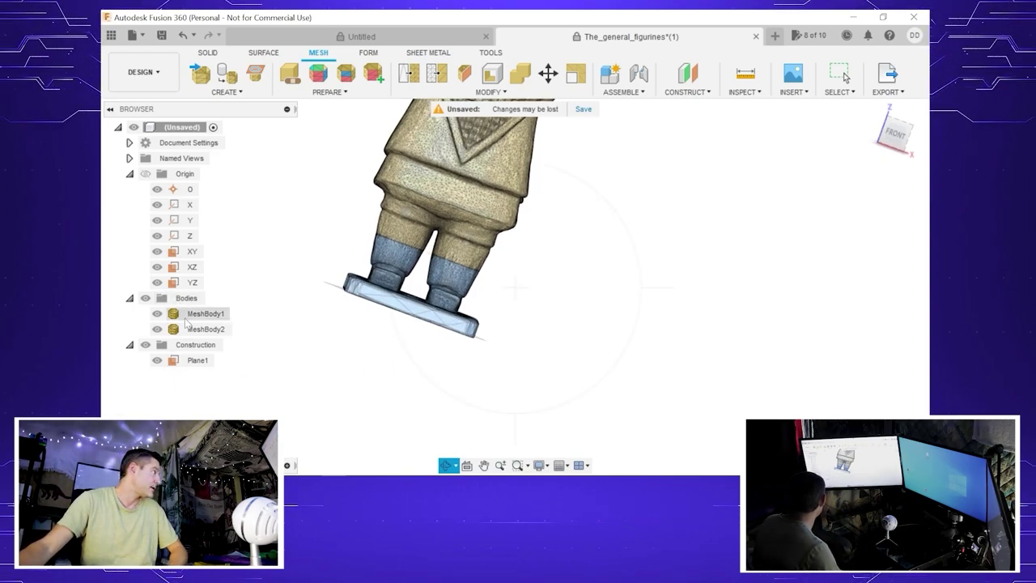
pyautogui.click(157, 314)
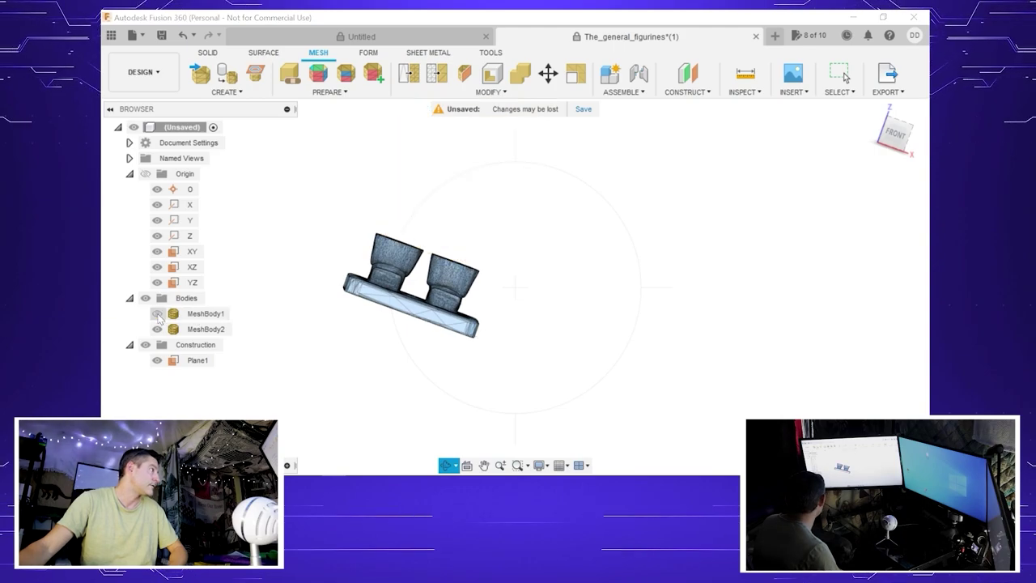
pyautogui.click(157, 314)
pyautogui.click(157, 314)
pyautogui.keyDown('shift'); pyautogui.moveTo(412, 394); pyautogui.dragTo(497, 400, button='middle'); pyautogui.keyUp('shift')
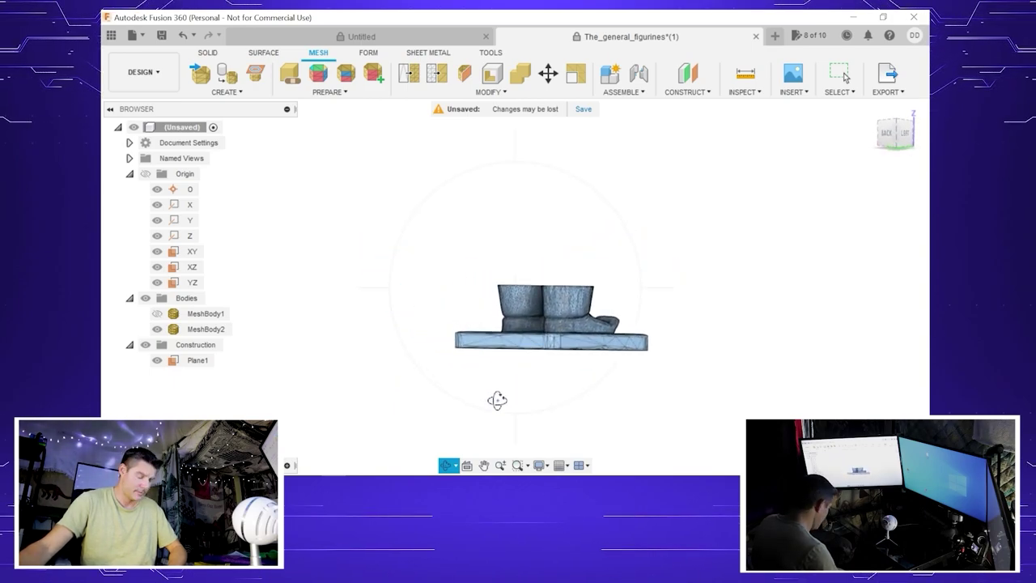
pyautogui.keyDown('shift'); pyautogui.moveTo(627, 405); pyautogui.dragTo(518, 370, button='middle'); pyautogui.keyUp('shift')
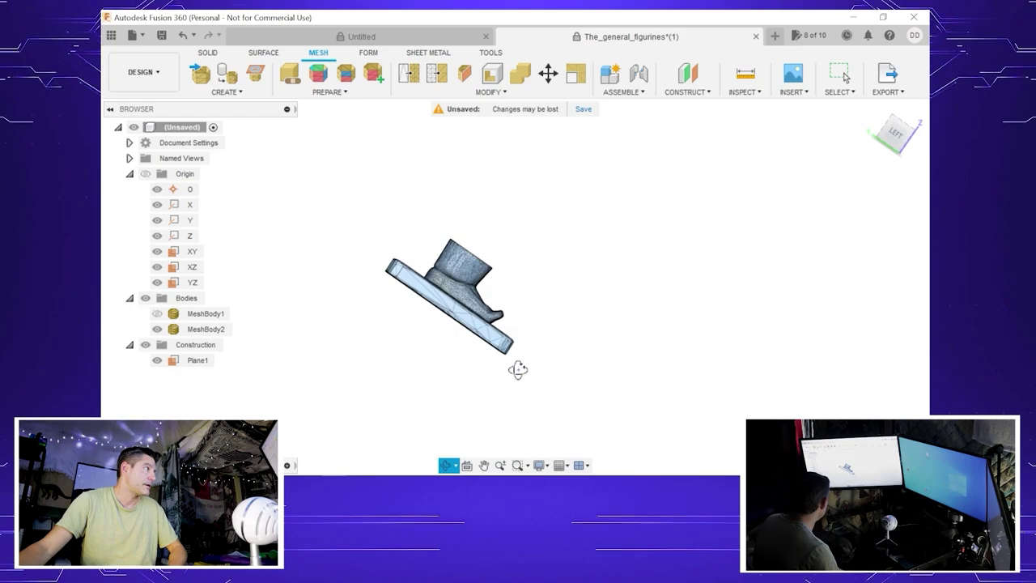
# Step: Measure from the boot top down to the base, about 226.455 mm
pyautogui.click(745, 91)
pyautogui.click(753, 108)
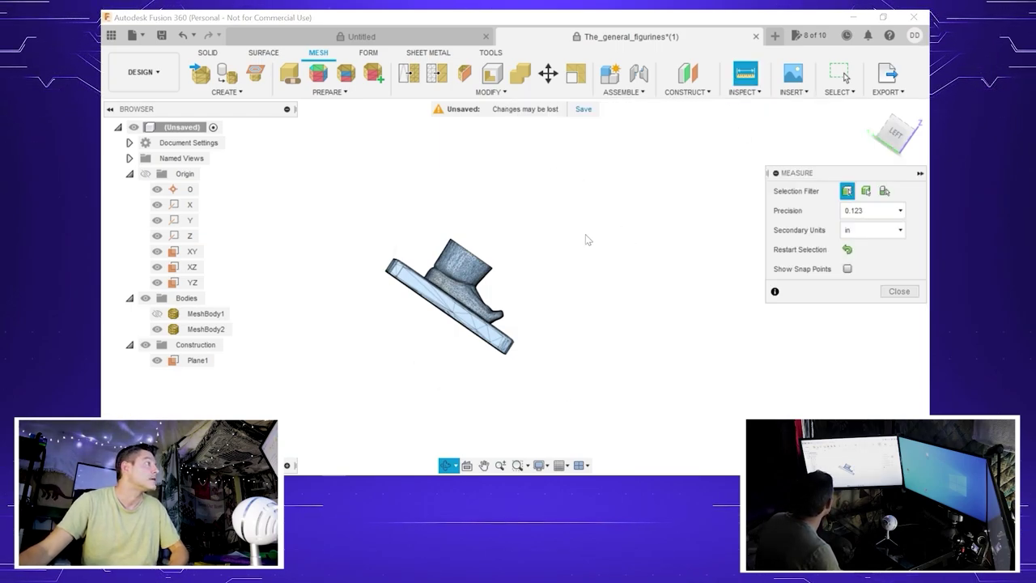
pyautogui.click(471, 256)
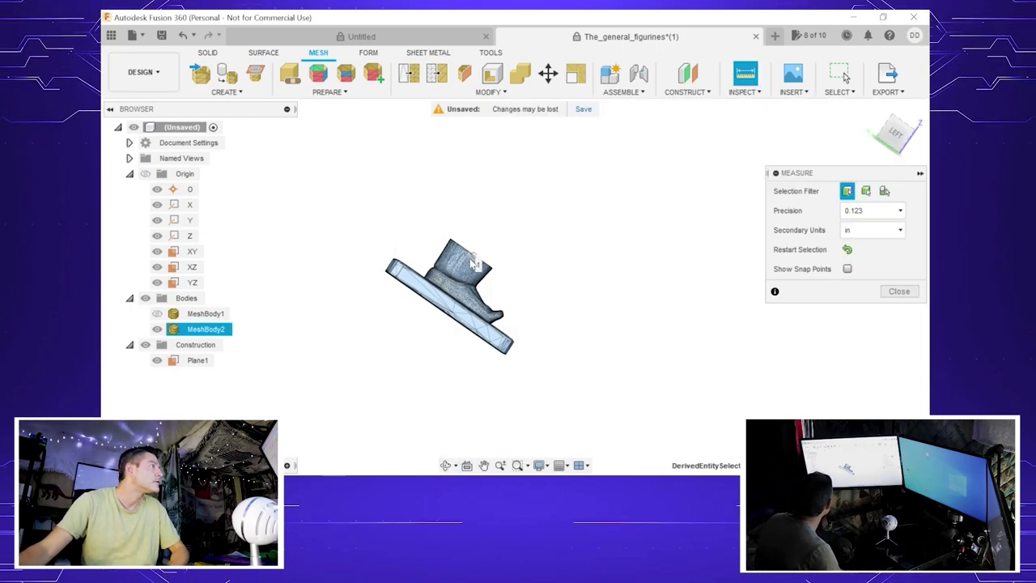
pyautogui.click(438, 311)
pyautogui.click(448, 466)
pyautogui.moveTo(457, 389); pyautogui.dragTo(397, 262)
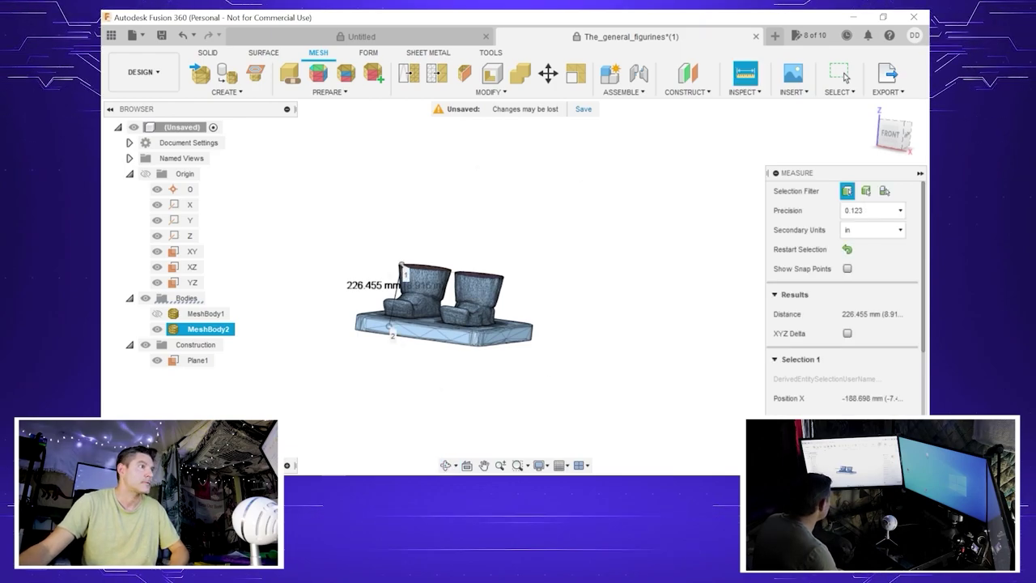
pyautogui.press('Escape')
pyautogui.scroll(3, 312, 307)
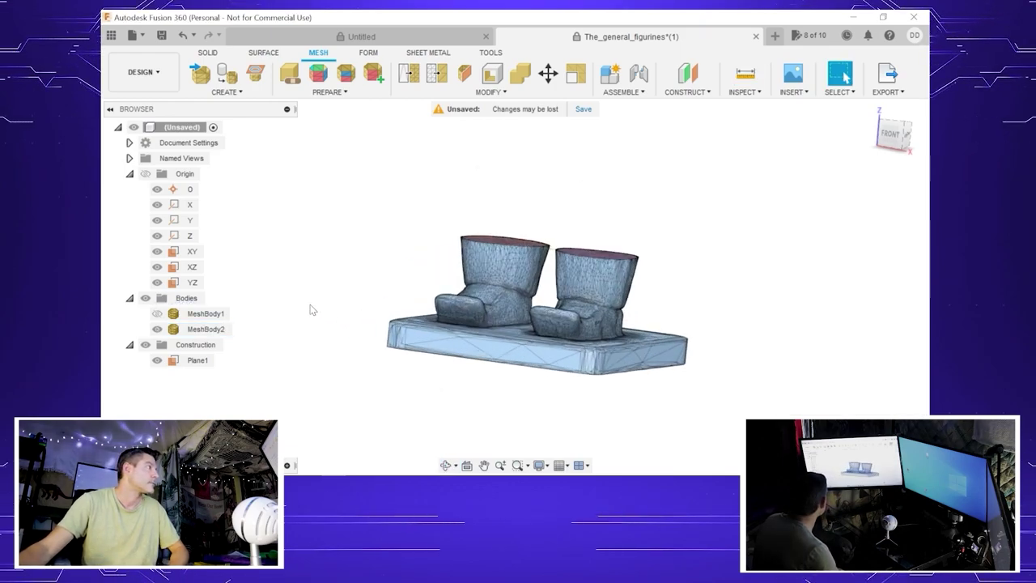
pyautogui.click(446, 467)
# Step: Slide the cutting plane about 148.49 mm along Y so it crosses the left boot's middle
pyautogui.moveTo(511, 243); pyautogui.dragTo(566, 226)
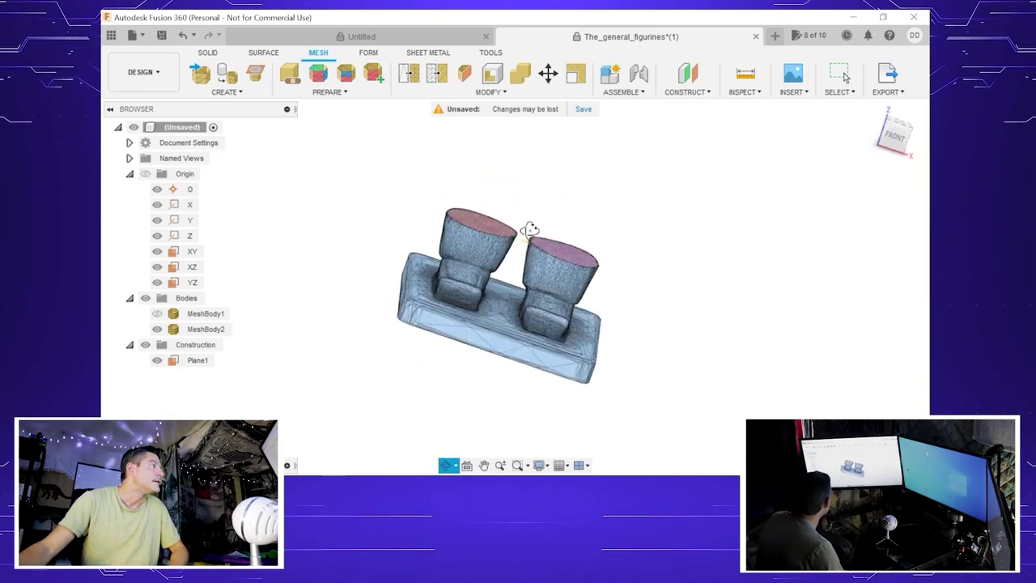
pyautogui.moveTo(556, 223); pyautogui.dragTo(483, 214)
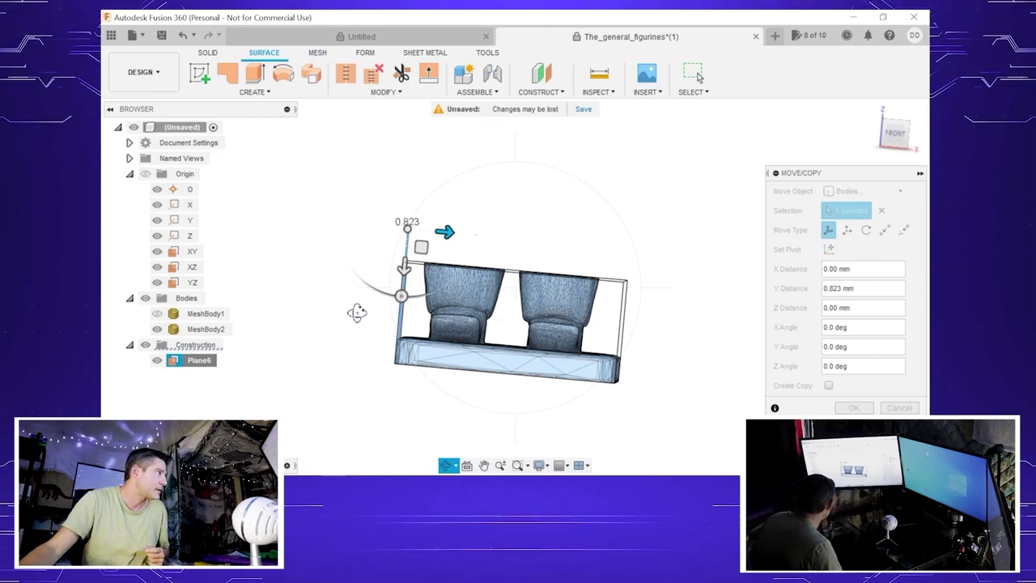
pyautogui.moveTo(357, 312)
pyautogui.mouseDown()
pyautogui.moveTo(365, 365)
pyautogui.moveTo(342, 351)
pyautogui.moveTo(359, 310)
pyautogui.moveTo(337, 338)
pyautogui.moveTo(356, 337)
pyautogui.moveTo(358, 317)
pyautogui.mouseUp()
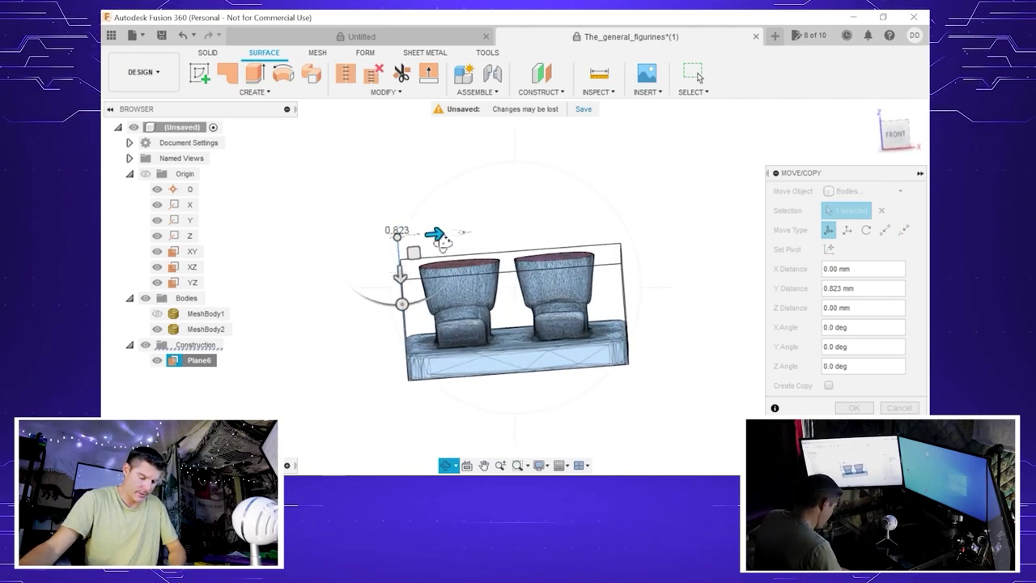
pyautogui.press('Escape')
pyautogui.moveTo(438, 234); pyautogui.dragTo(629, 251)
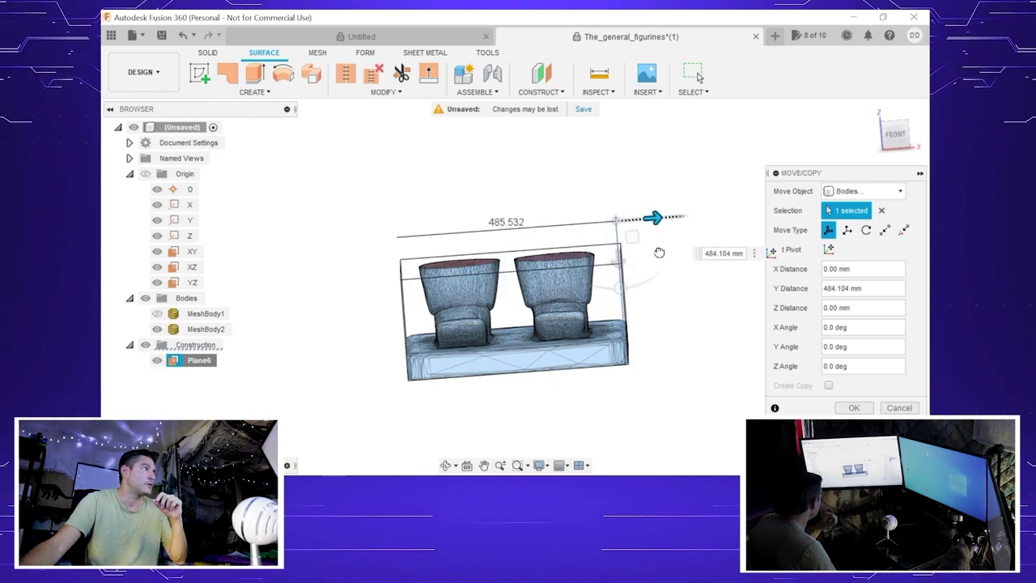
pyautogui.moveTo(660, 253); pyautogui.dragTo(514, 303)
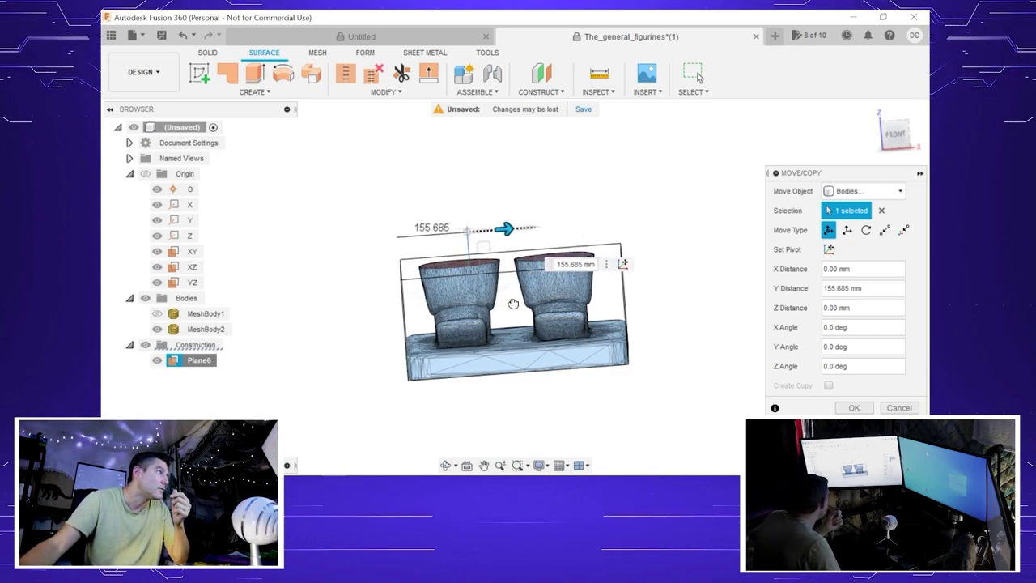
pyautogui.moveTo(516, 304)
pyautogui.mouseDown()
pyautogui.moveTo(588, 301)
pyautogui.moveTo(497, 315)
pyautogui.moveTo(515, 310)
pyautogui.mouseUp()
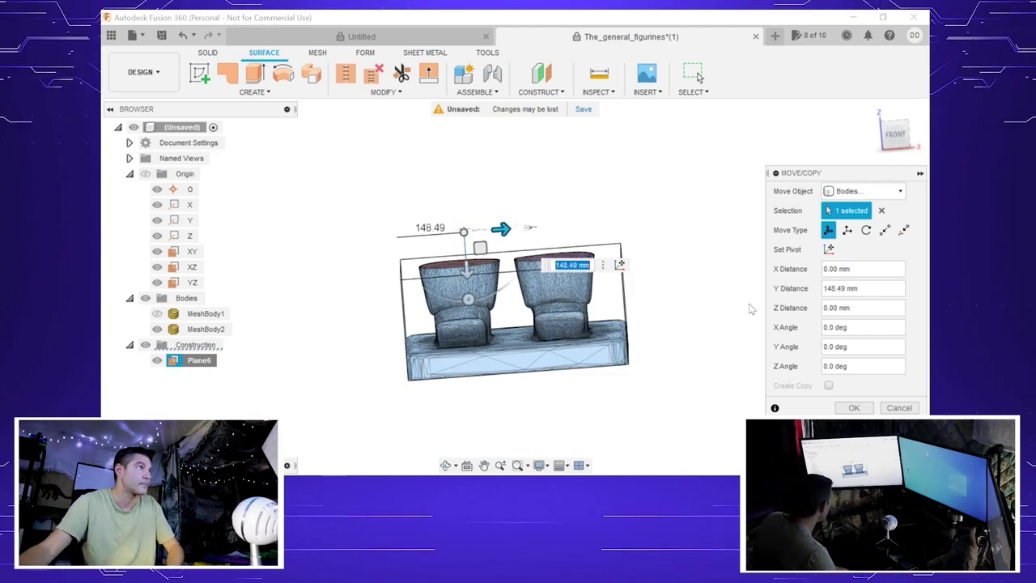
pyautogui.press('Return')
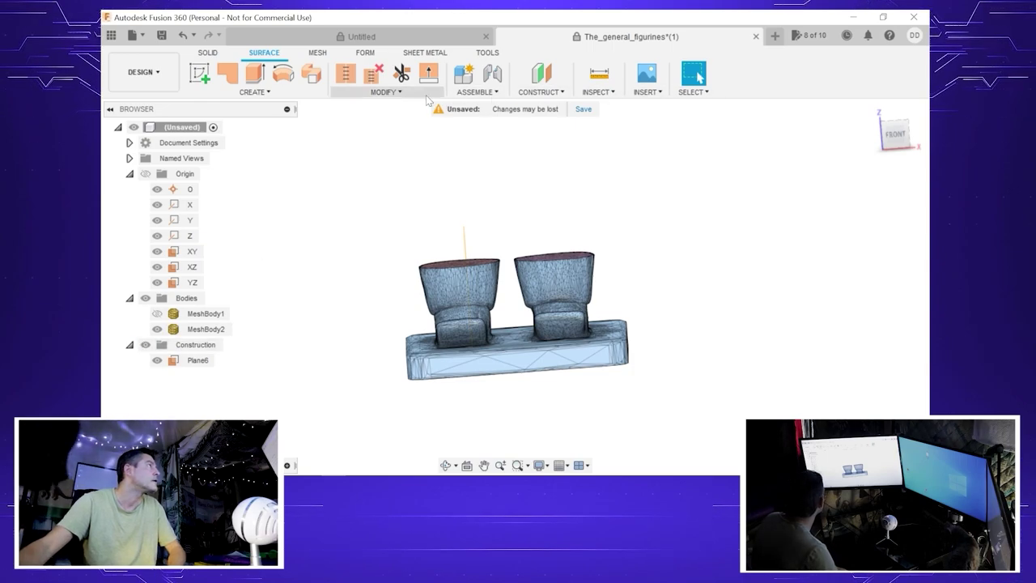
# Step: Plane Cut the base mesh MeshBody2 with Plane6 through the left boot
pyautogui.click(318, 53)
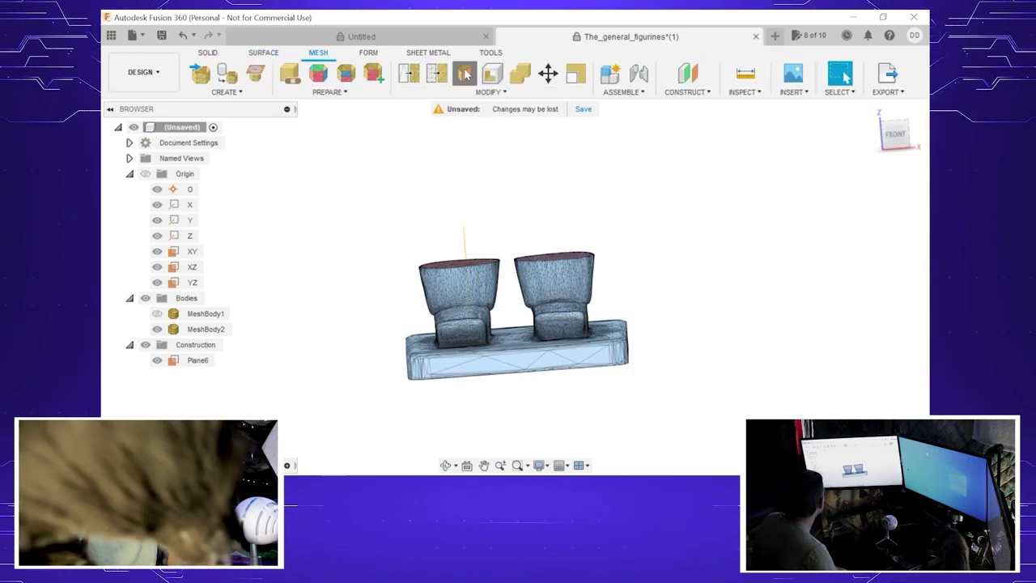
pyautogui.click(466, 74)
pyautogui.click(604, 336)
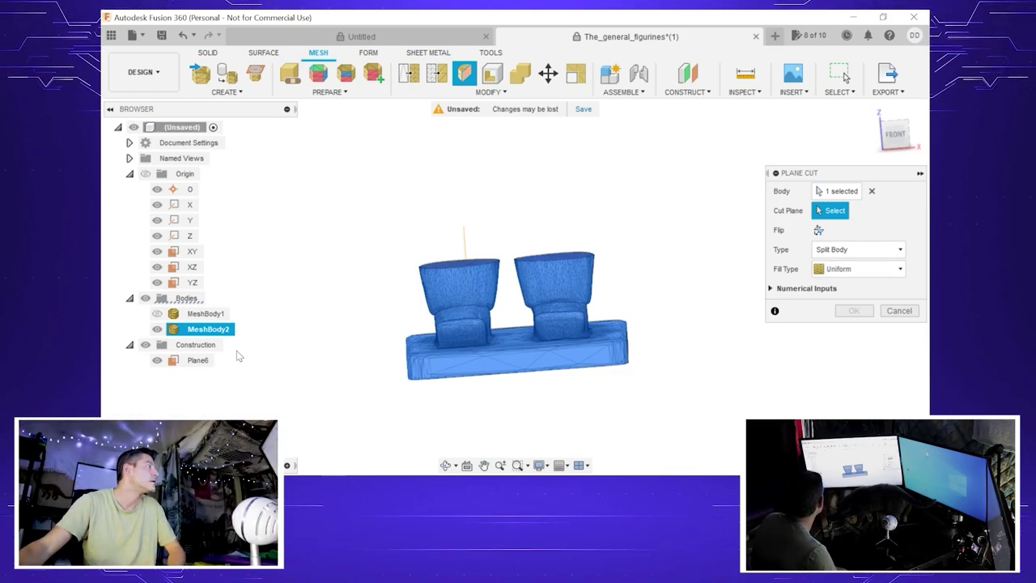
pyautogui.click(202, 360)
pyautogui.press('Return')
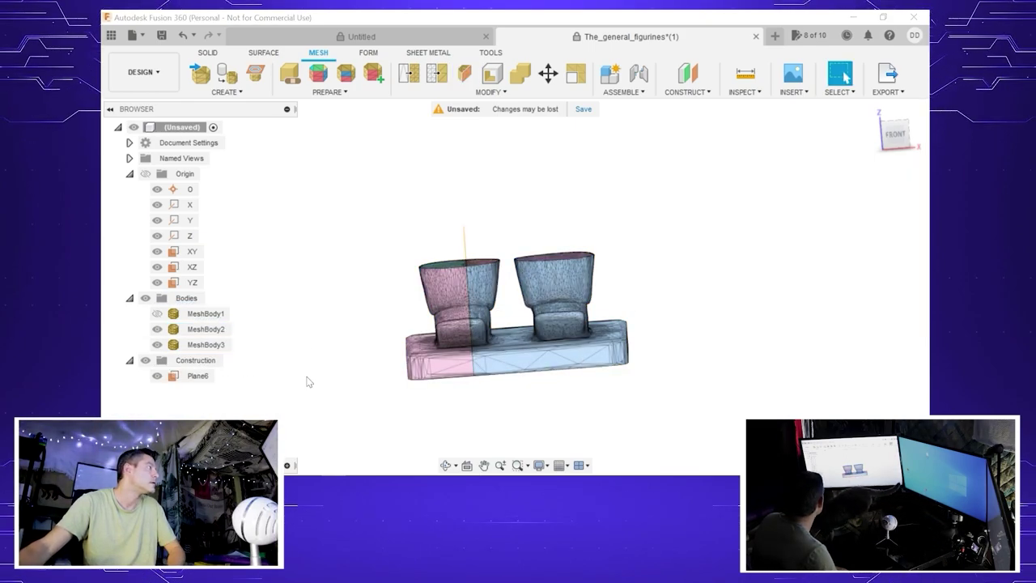
# Step: Move Plane6 so it sits over the right boot
pyautogui.rightClick(199, 375)
pyautogui.click(229, 239)
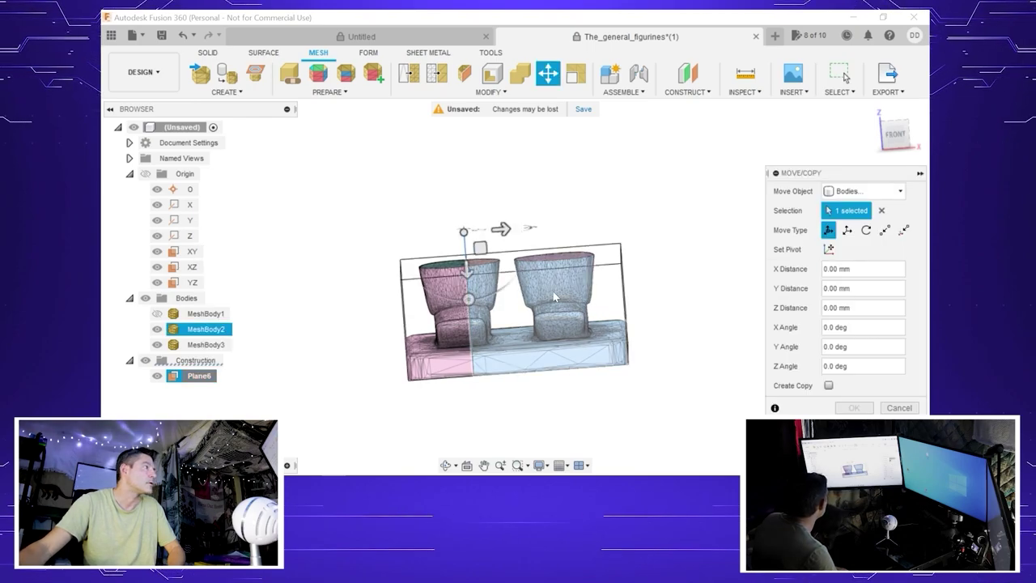
pyautogui.moveTo(503, 234); pyautogui.dragTo(589, 241)
pyautogui.press('Return')
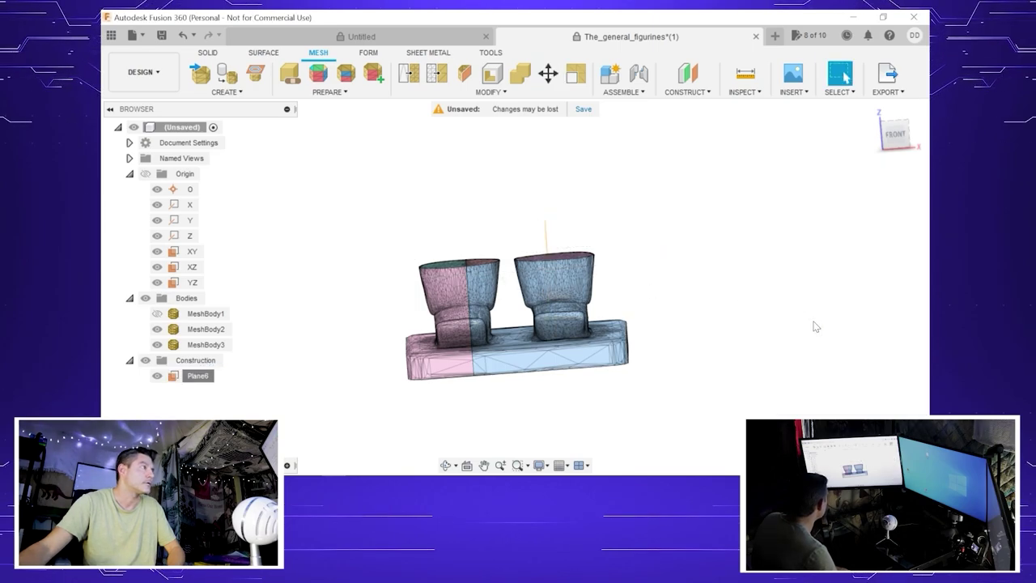
# Step: Cut MeshBody2 again with Plane6, then cancel the extra Plane Cut
pyautogui.click(465, 74)
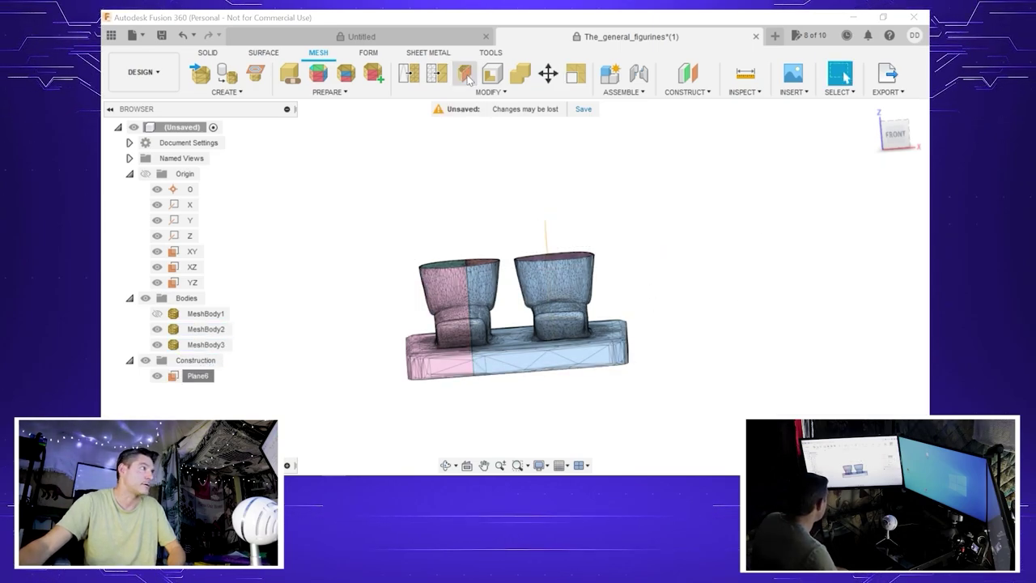
pyautogui.click(207, 328)
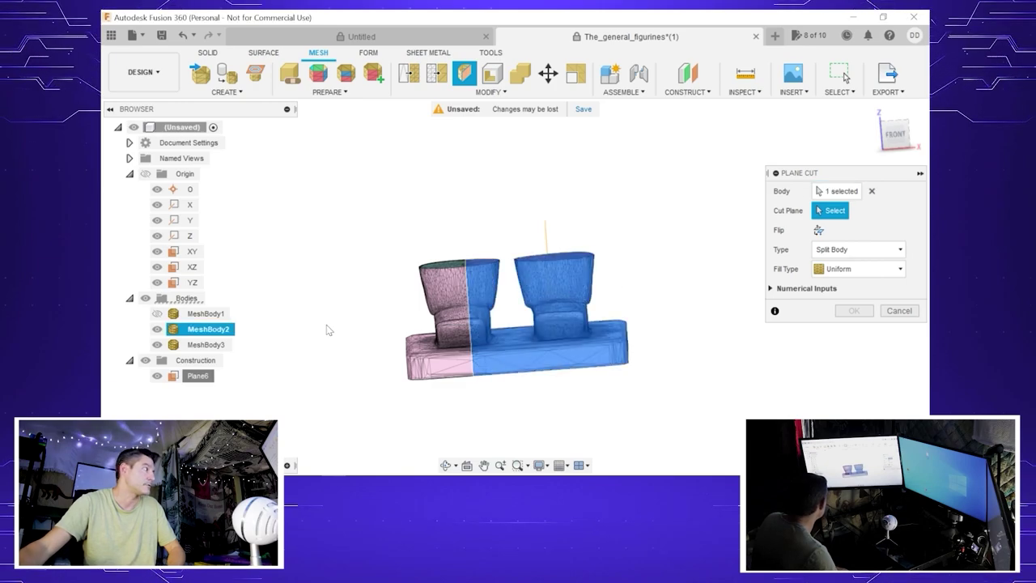
pyautogui.click(192, 379)
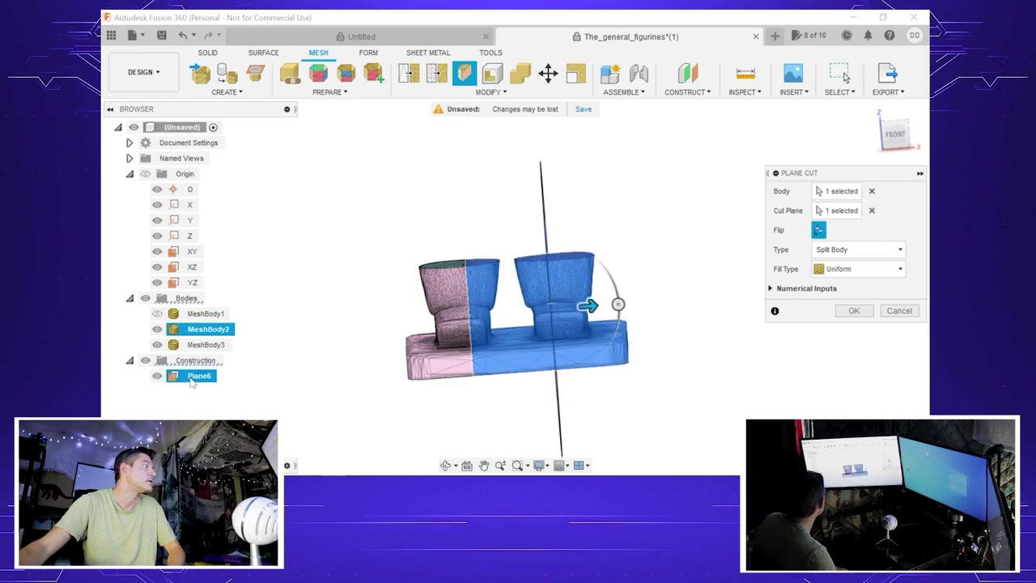
pyautogui.click(856, 312)
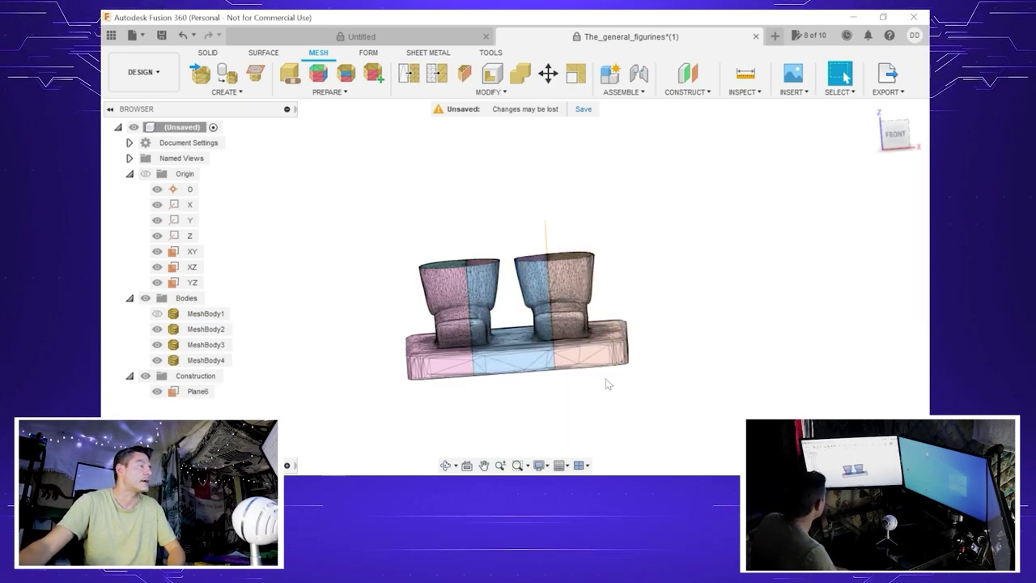
pyautogui.click(471, 80)
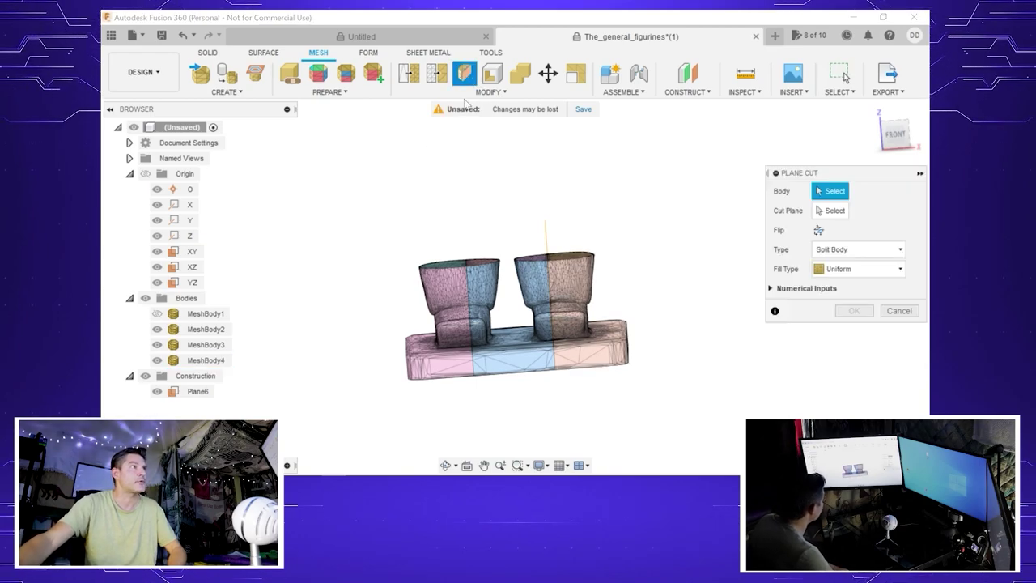
pyautogui.click(899, 312)
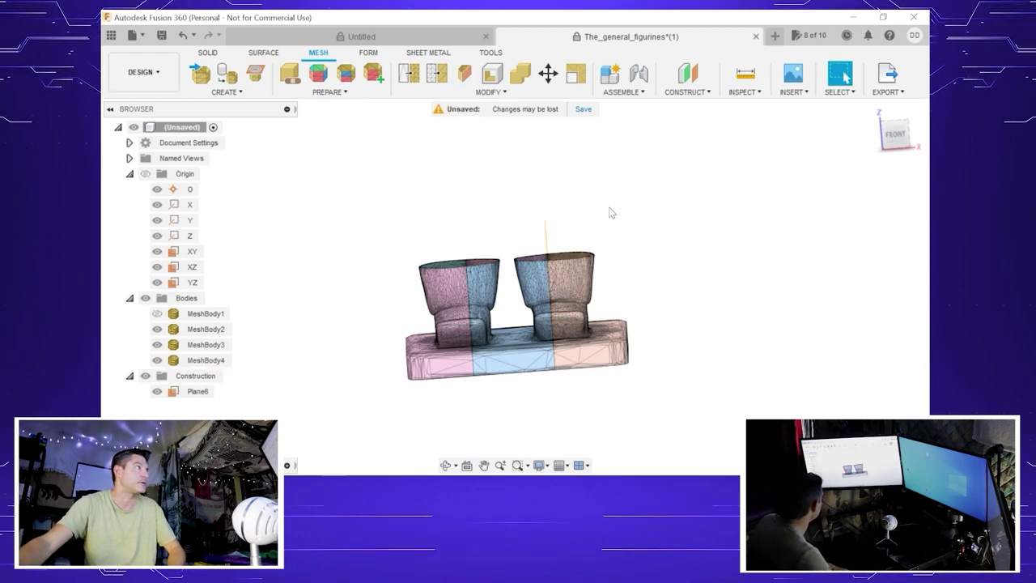
# Step: Save the design to Admin Project as The_general_figurines, version v1
pyautogui.click(584, 109)
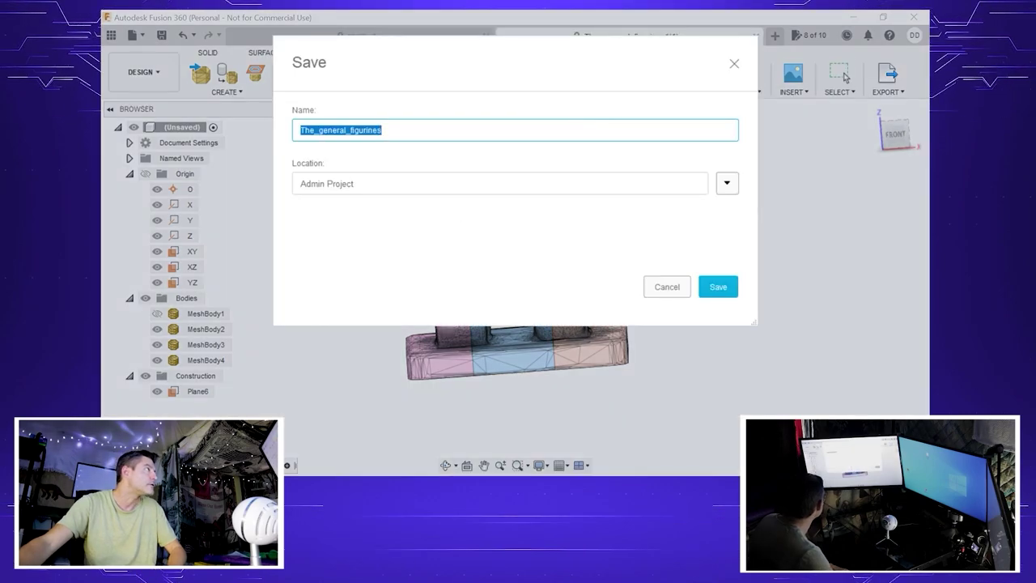
pyautogui.click(720, 286)
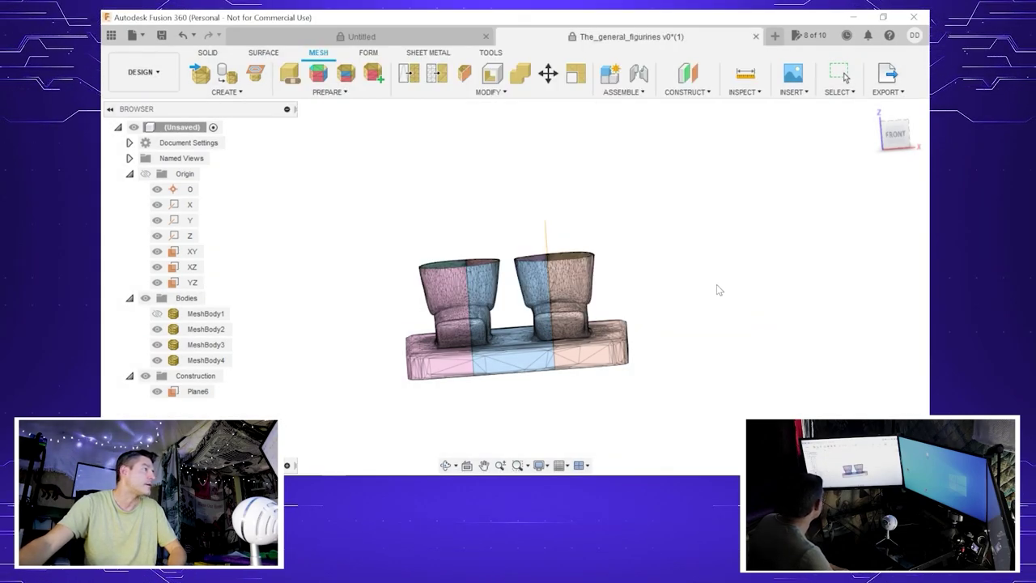
pyautogui.click(446, 466)
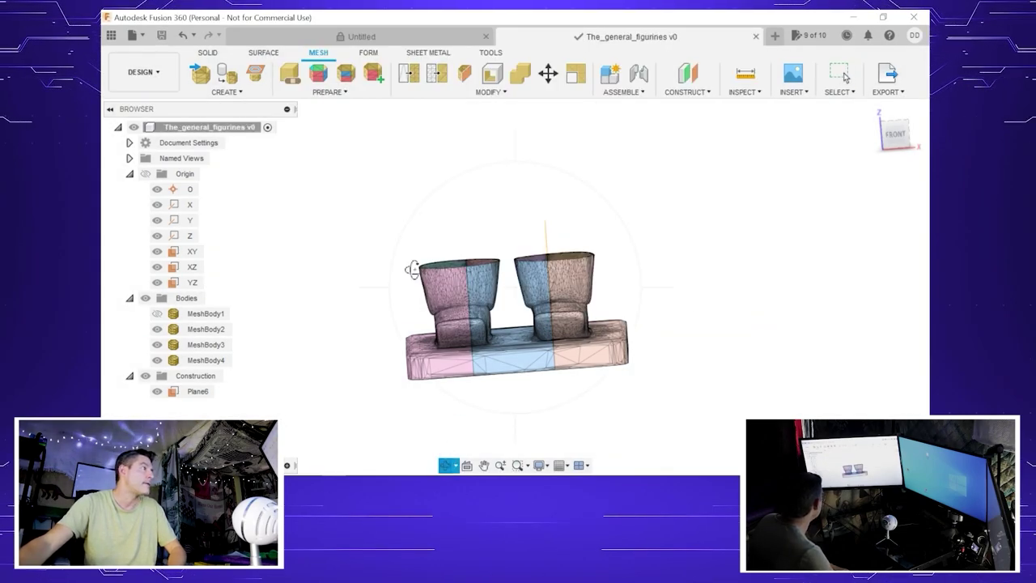
pyautogui.moveTo(412, 268); pyautogui.dragTo(527, 296)
pyautogui.press('Escape')
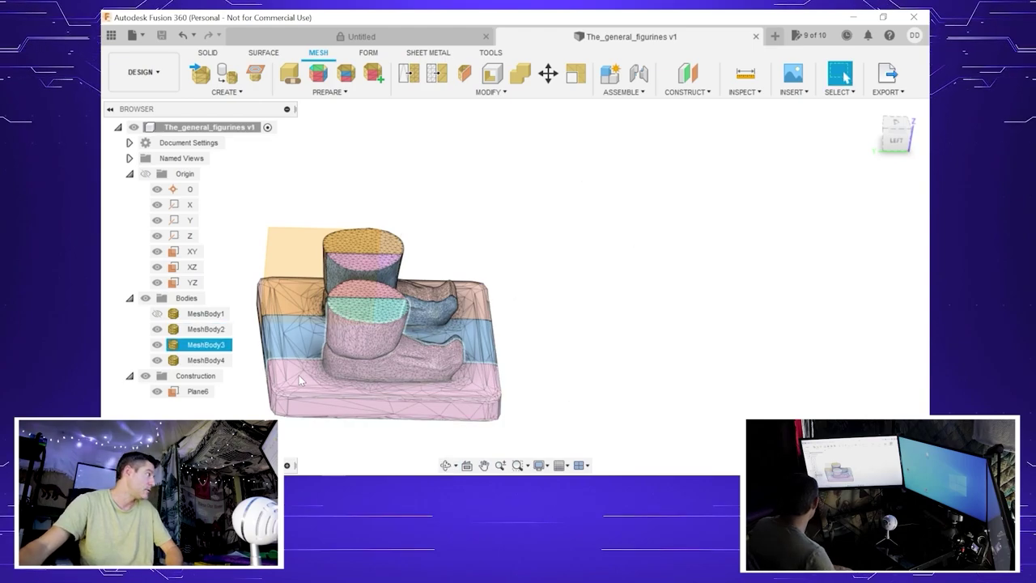
# Step: Rotate Plane6 -90 degrees about Z and slide it across the figurine
pyautogui.rightClick(203, 393)
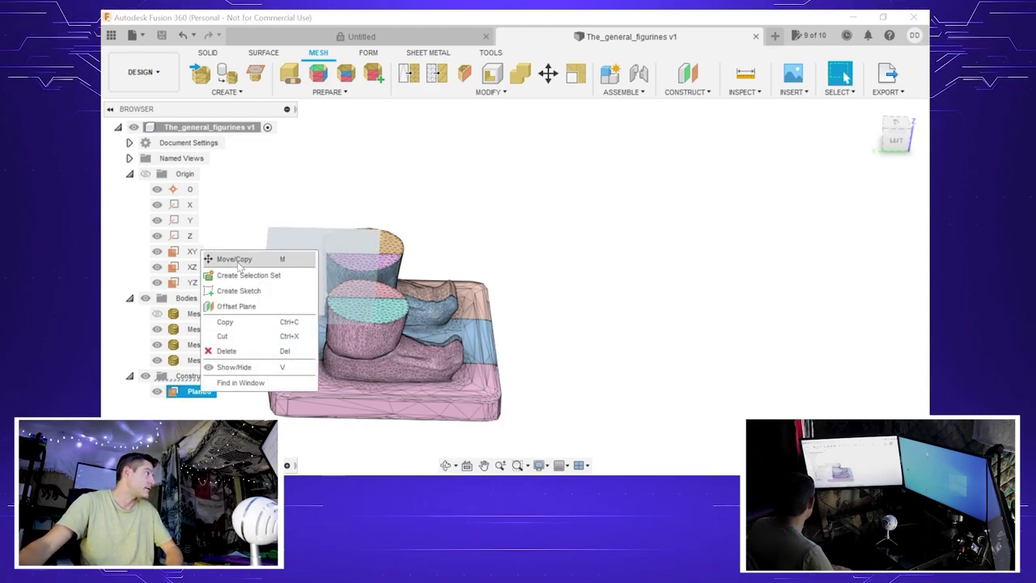
pyautogui.click(234, 259)
pyautogui.moveTo(381, 203); pyautogui.dragTo(298, 221)
pyautogui.moveTo(381, 191); pyautogui.dragTo(317, 223)
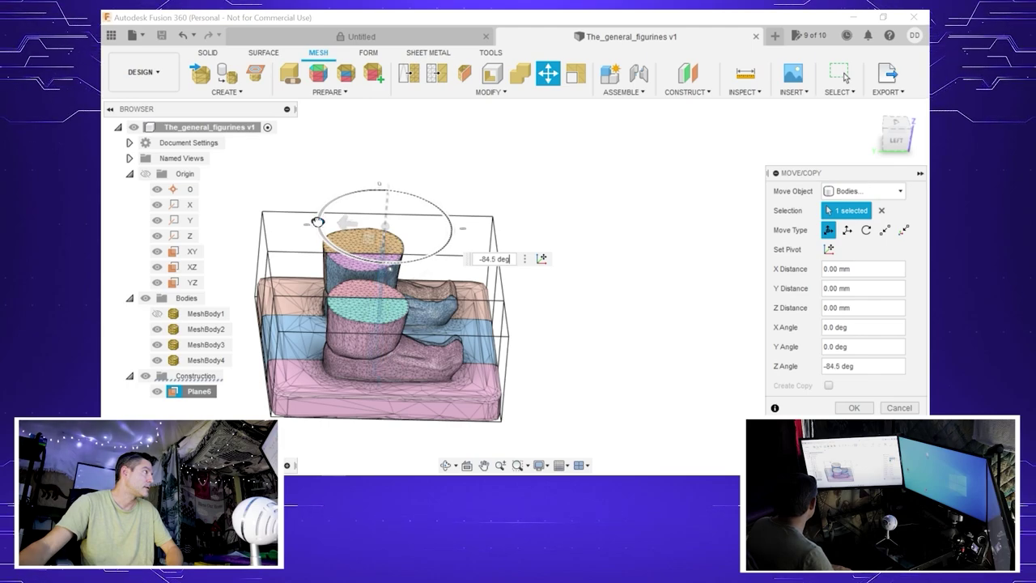
pyautogui.moveTo(317, 225); pyautogui.dragTo(319, 227)
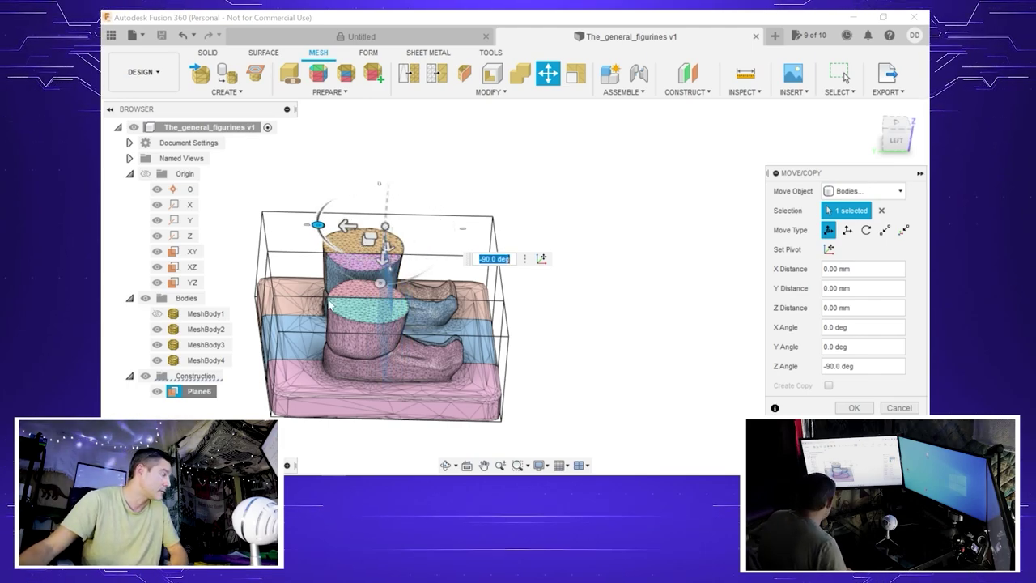
pyautogui.click(447, 466)
pyautogui.moveTo(453, 365); pyautogui.dragTo(458, 310)
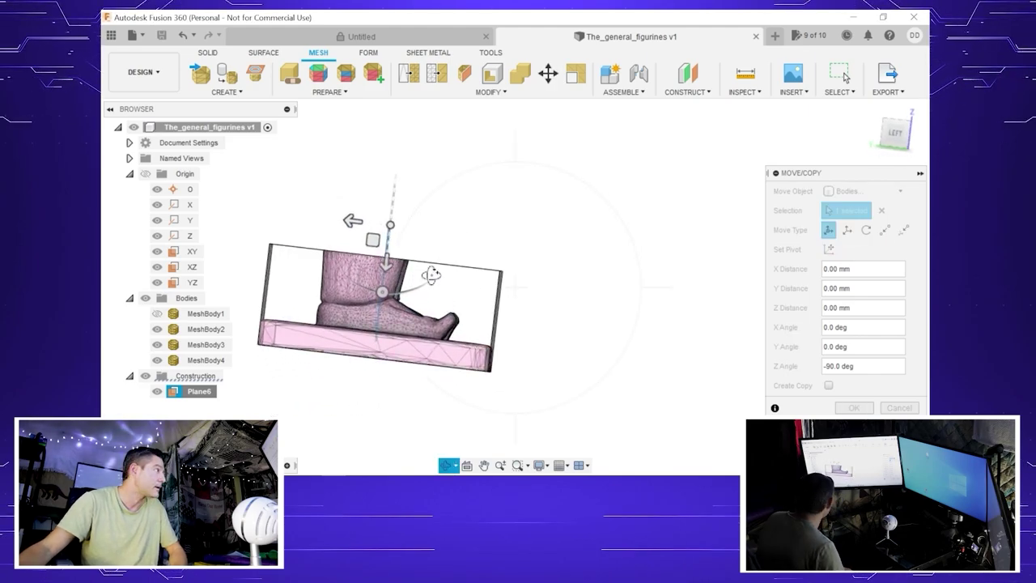
pyautogui.press('Escape')
pyautogui.moveTo(356, 222); pyautogui.dragTo(237, 212)
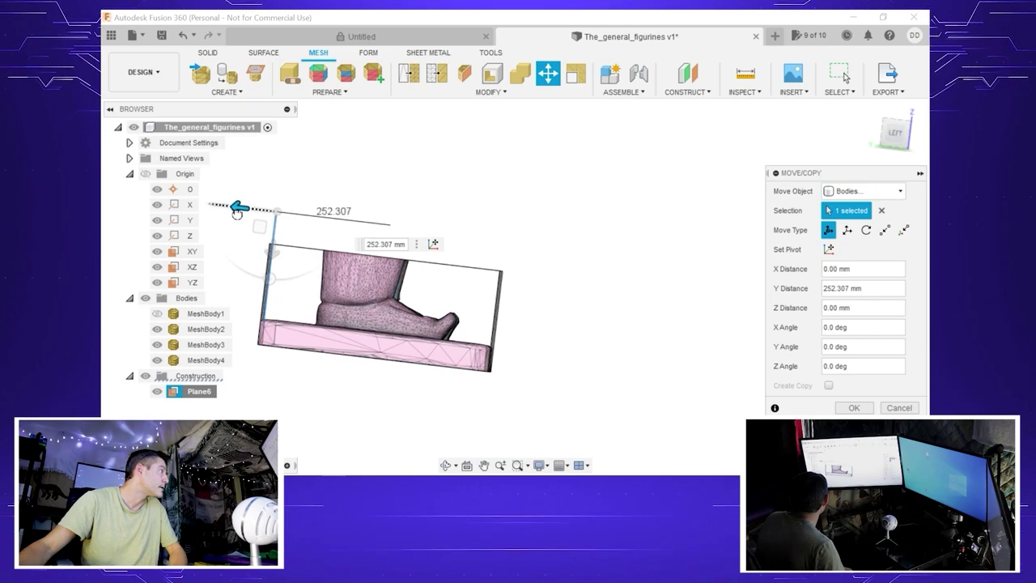
pyautogui.press('Return')
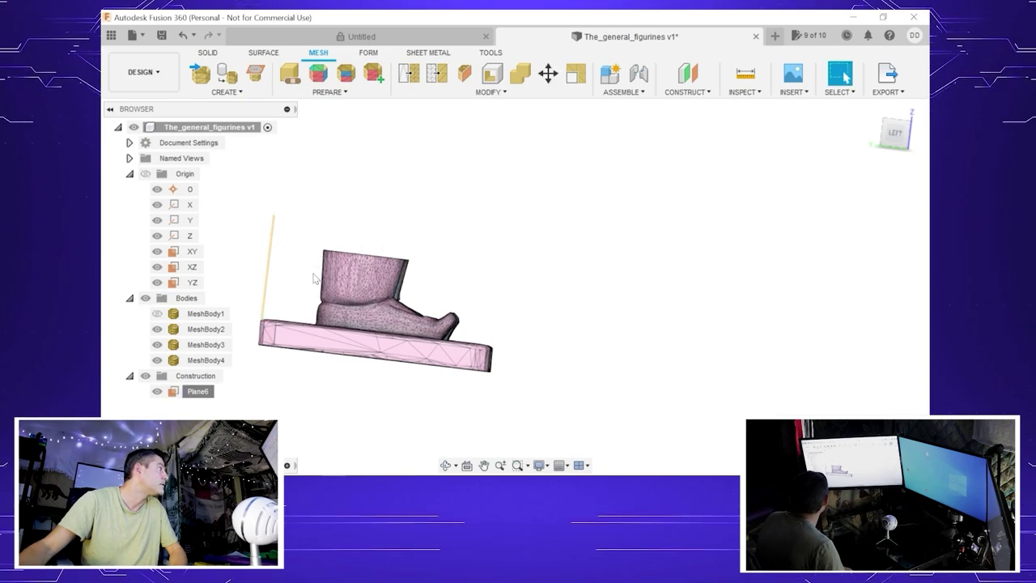
# Step: Move Plane6 to about -170.587 mm along Y near the base's left side
pyautogui.rightClick(197, 391)
pyautogui.click(236, 257)
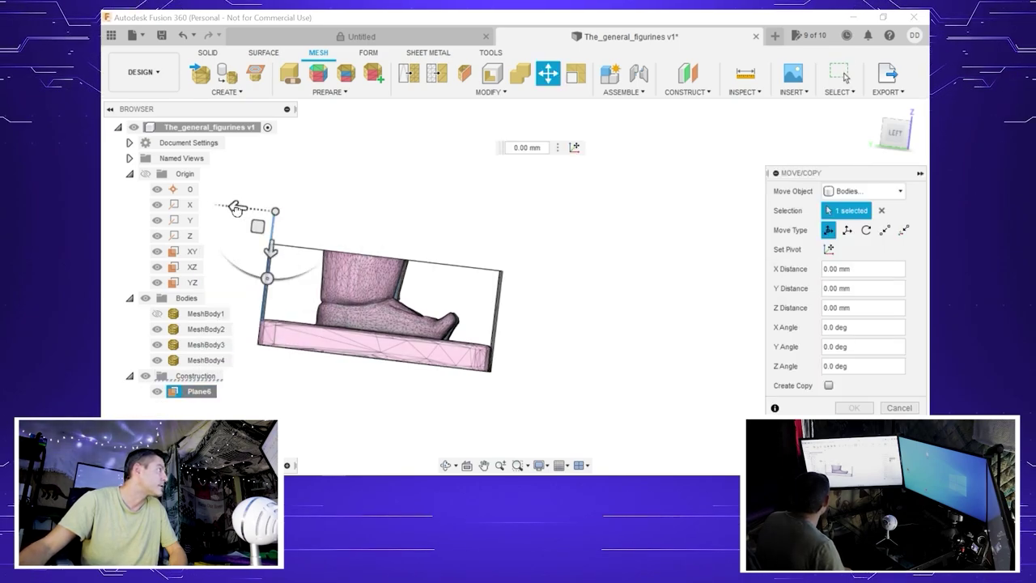
pyautogui.moveTo(240, 207); pyautogui.dragTo(308, 278)
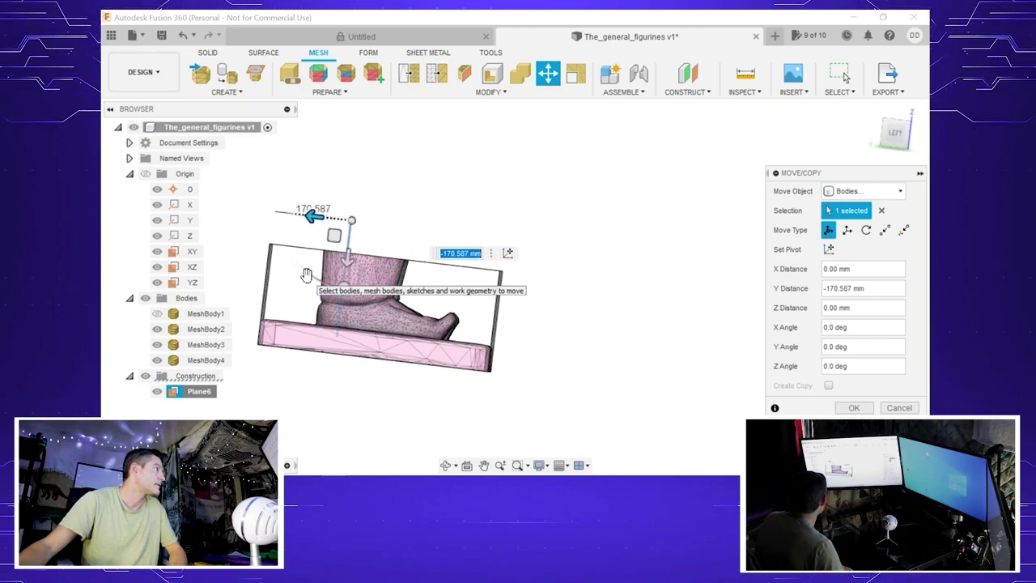
pyautogui.press('Return')
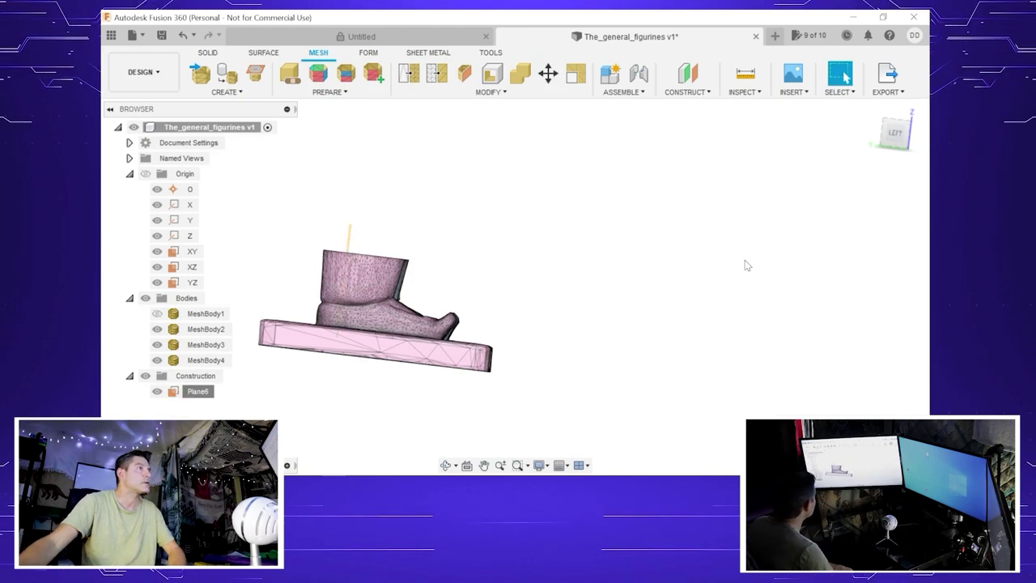
# Step: Split MeshBody3 in two with Plane6
pyautogui.click(464, 74)
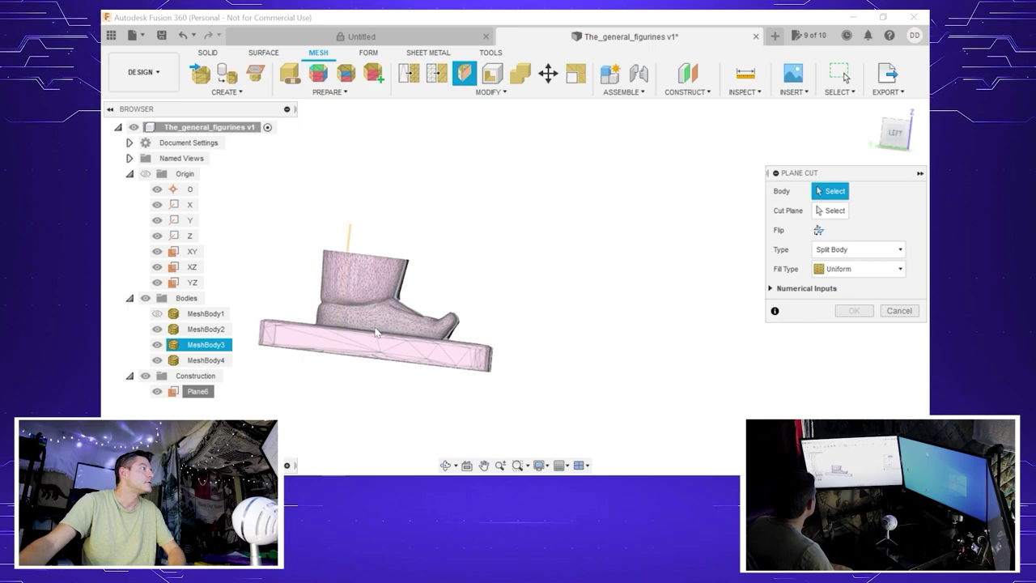
pyautogui.click(450, 323)
pyautogui.click(195, 393)
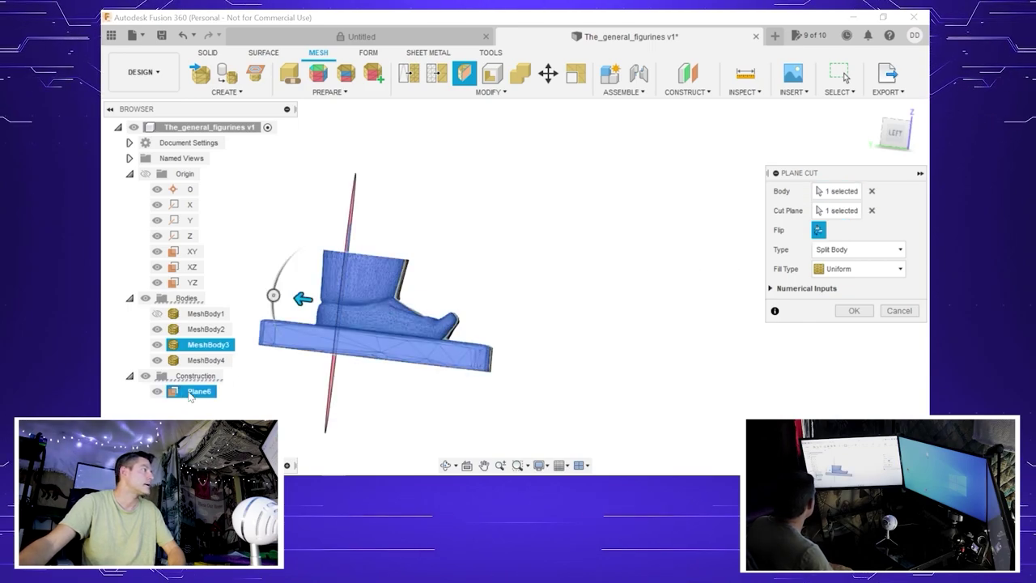
pyautogui.press('Return')
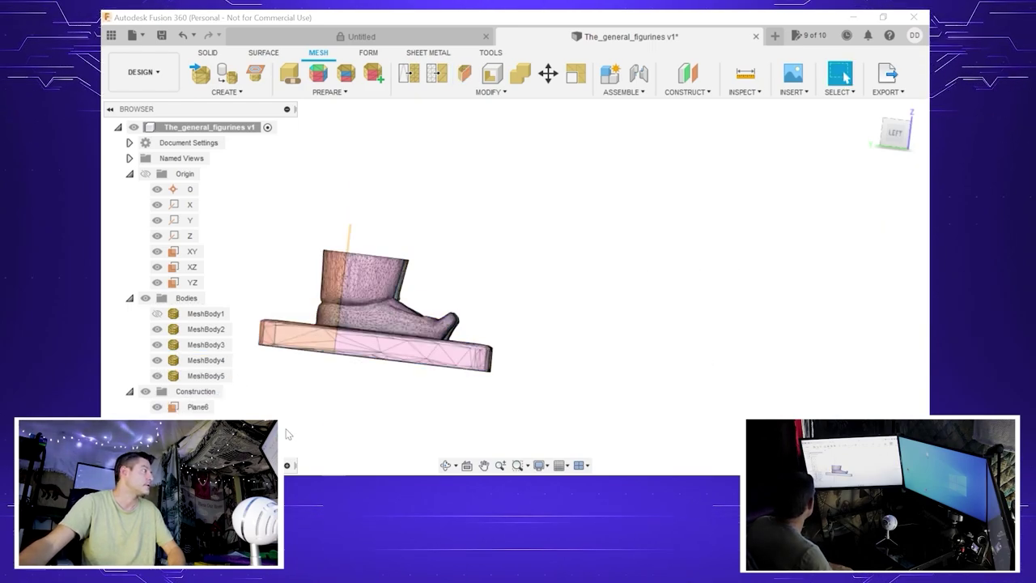
# Step: Nudge Plane6 1.256 mm along Y and view the base from the top
pyautogui.rightClick(195, 407)
pyautogui.click(227, 274)
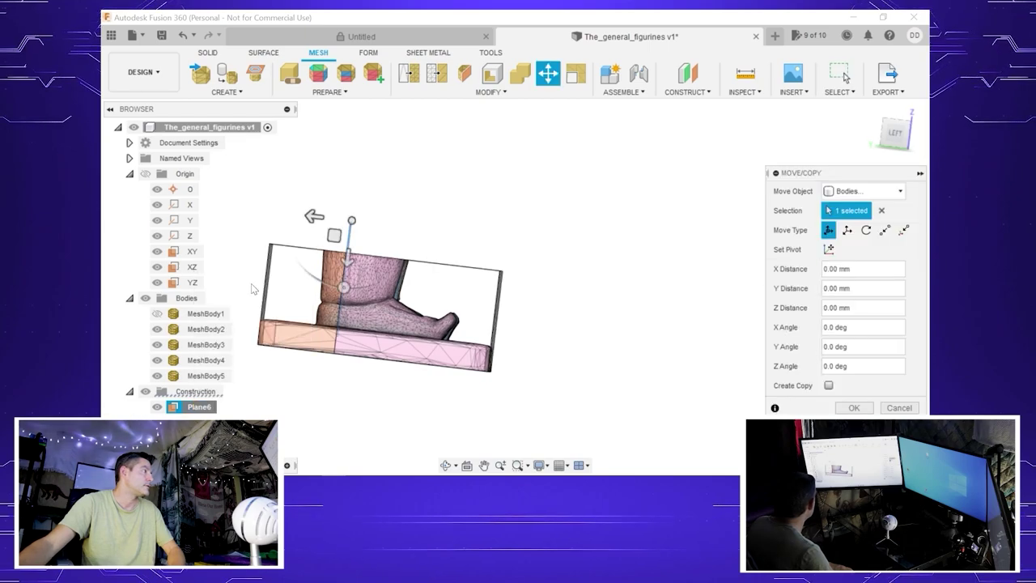
pyautogui.moveTo(313, 217)
pyautogui.mouseDown()
pyautogui.moveTo(302, 213)
pyautogui.moveTo(314, 215)
pyautogui.mouseUp()
pyautogui.click(390, 274)
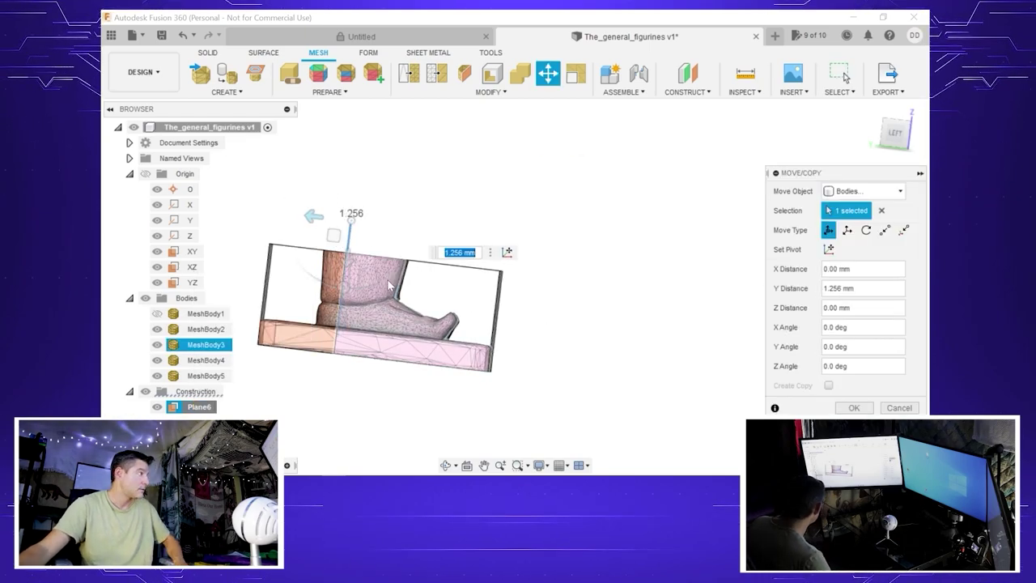
pyautogui.press('Return')
pyautogui.click(443, 411)
pyautogui.click(446, 465)
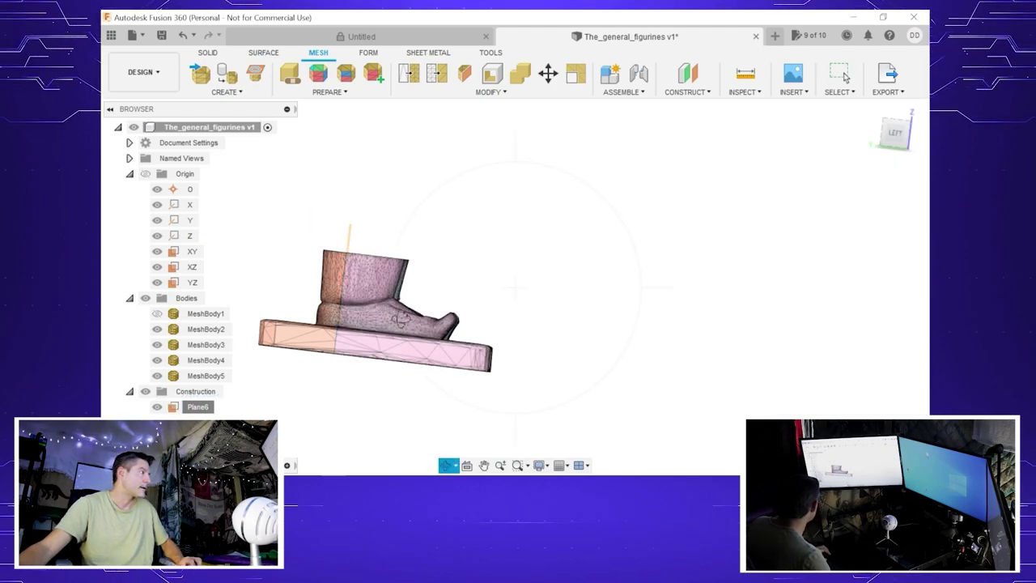
pyautogui.moveTo(380, 267); pyautogui.dragTo(458, 336)
pyautogui.scroll(3, 664, 310)
pyautogui.scroll(-3, 576, 342)
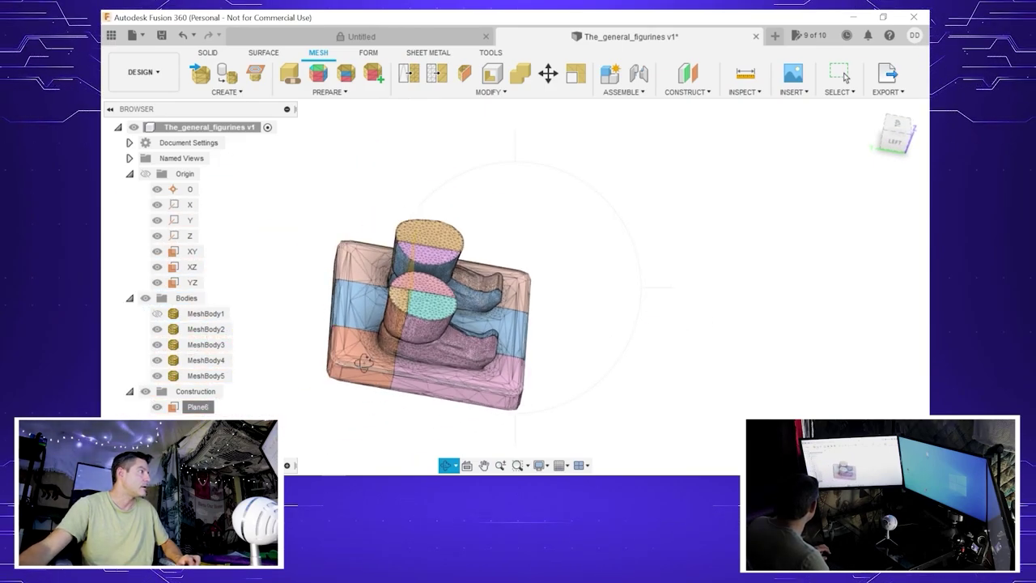
pyautogui.moveTo(365, 364); pyautogui.dragTo(487, 316)
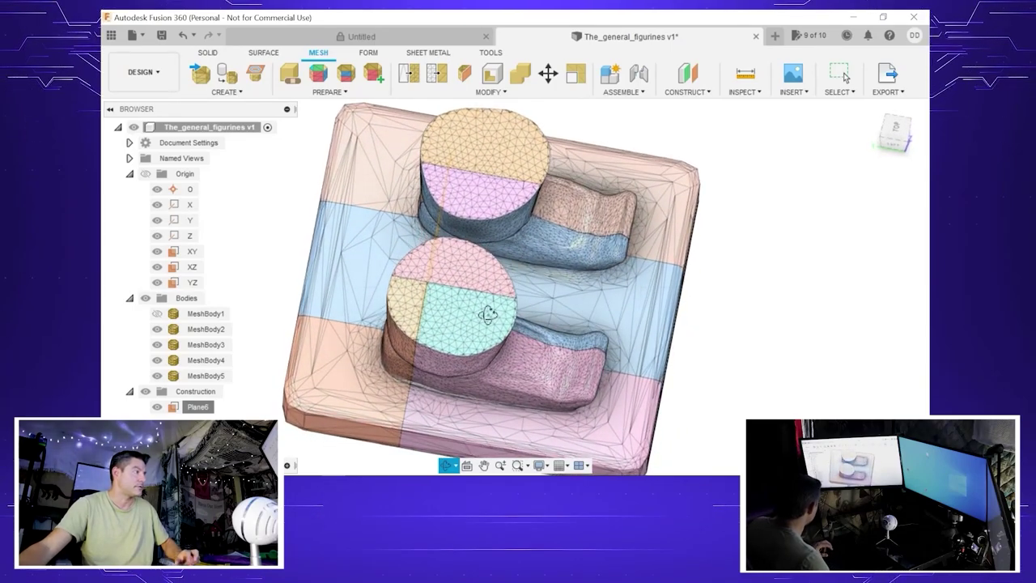
pyautogui.press('Escape')
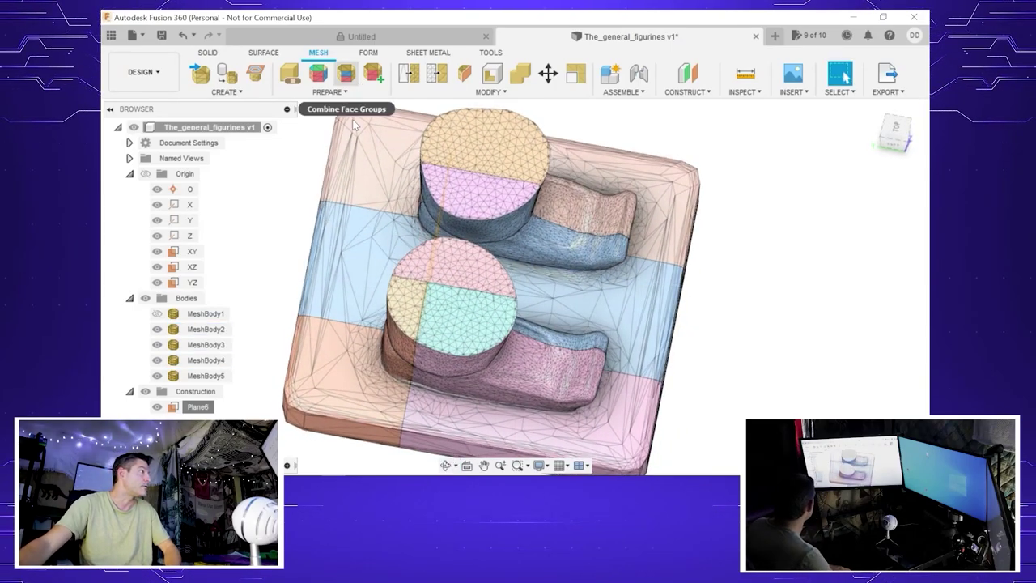
# Step: Split MeshBody2 and the upper mesh body with Plane6, reaching MeshBody7
pyautogui.click(358, 223)
pyautogui.click(465, 73)
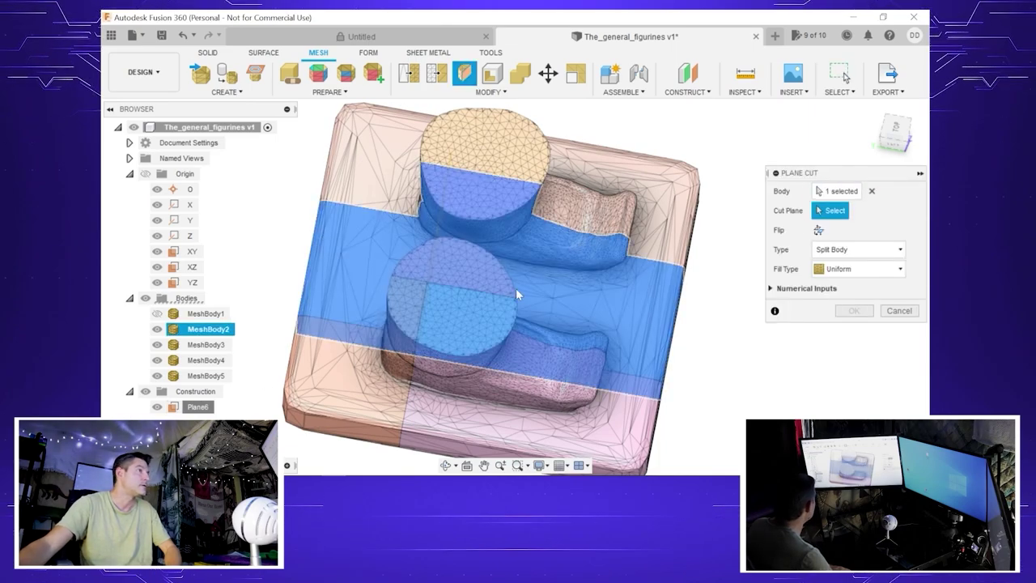
pyautogui.click(199, 406)
pyautogui.press('Return')
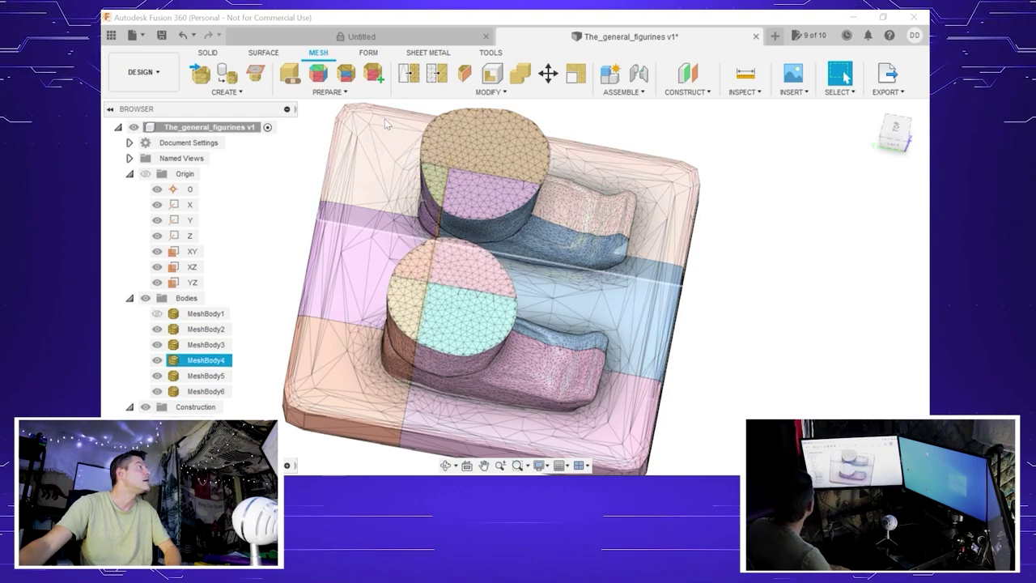
pyautogui.click(464, 73)
pyautogui.click(395, 160)
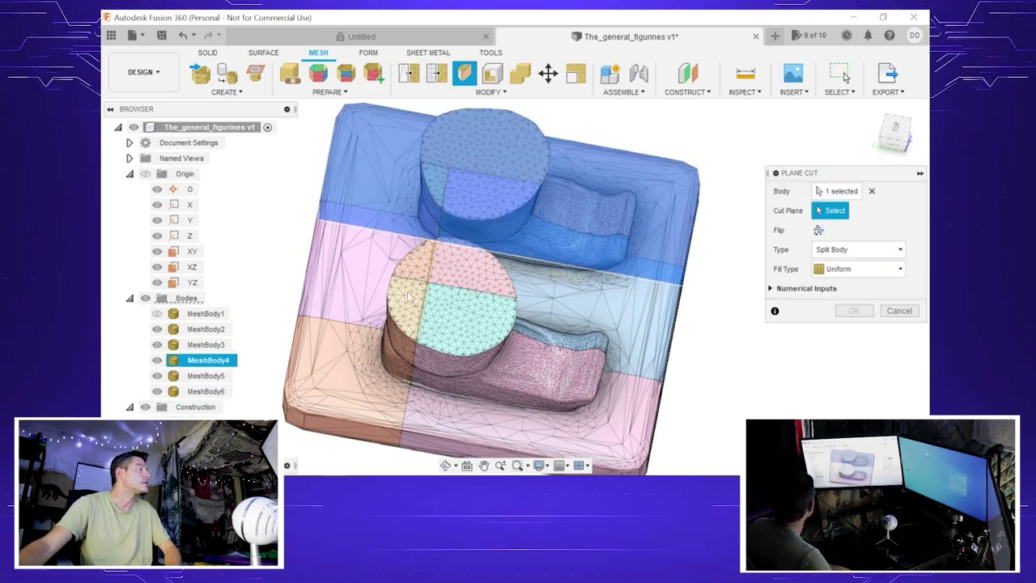
pyautogui.click(412, 139)
pyautogui.press('Return')
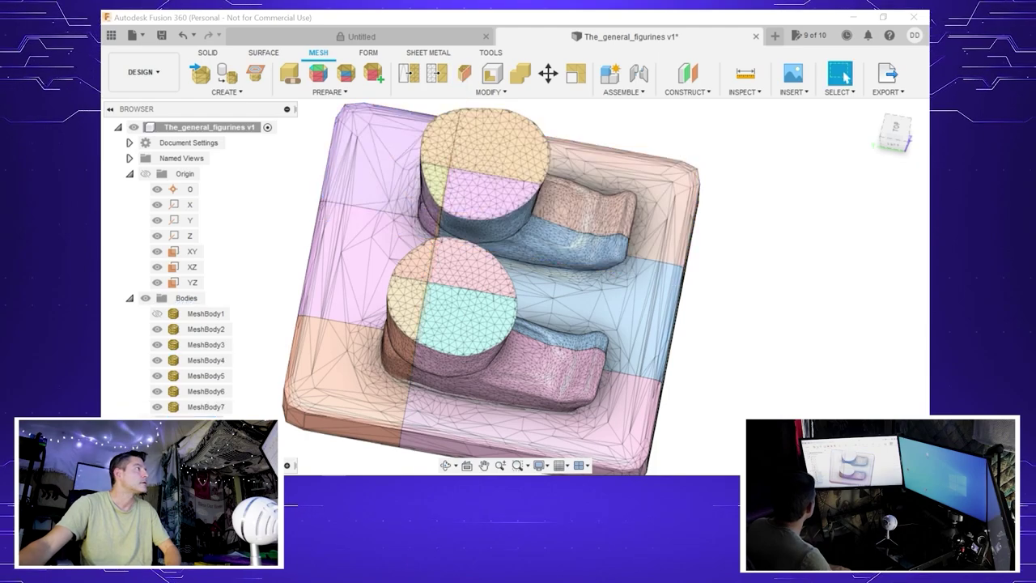
# Step: Slide the cutting plane along Y to a new cutting line
pyautogui.rightClick(206, 407)
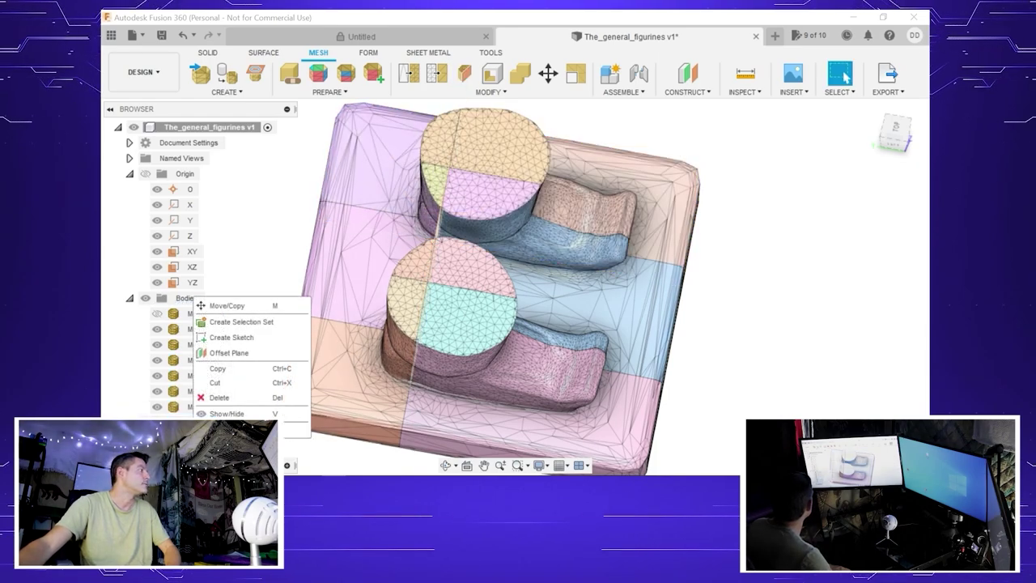
pyautogui.click(279, 302)
pyautogui.moveTo(418, 144); pyautogui.dragTo(545, 166)
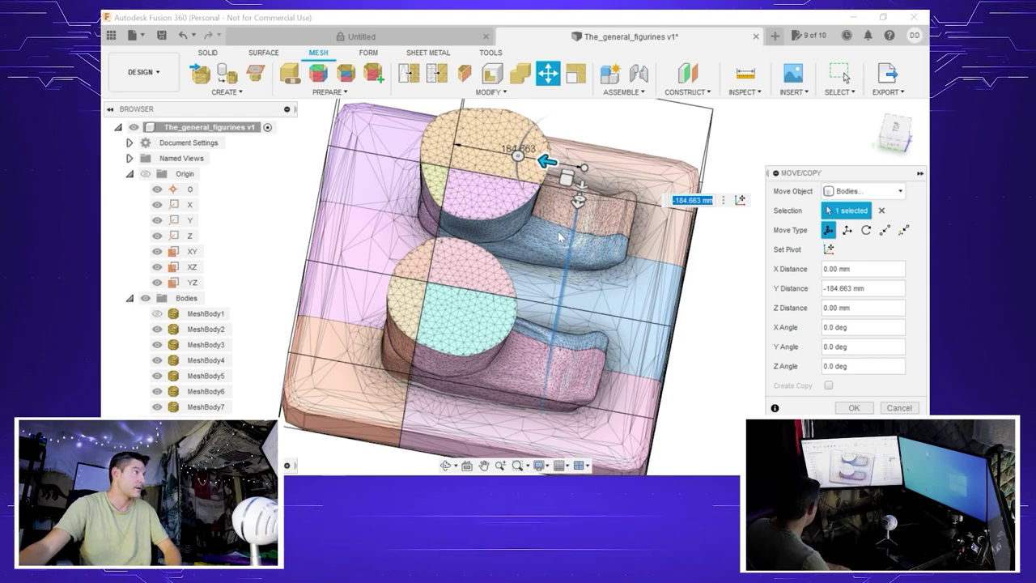
pyautogui.press('Return')
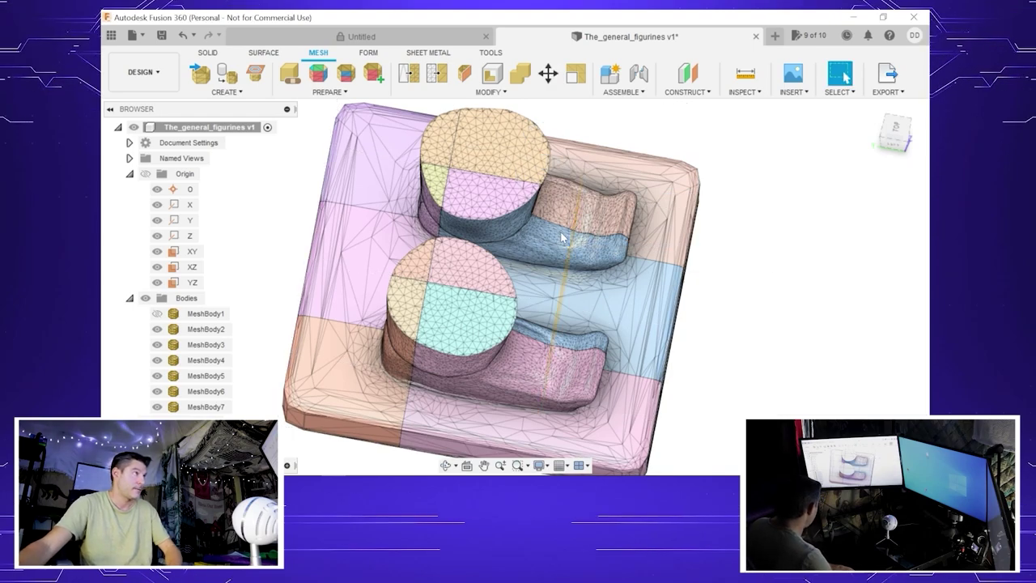
# Step: Split MeshBody4 and MeshBody2 with the moved plane
pyautogui.click(465, 73)
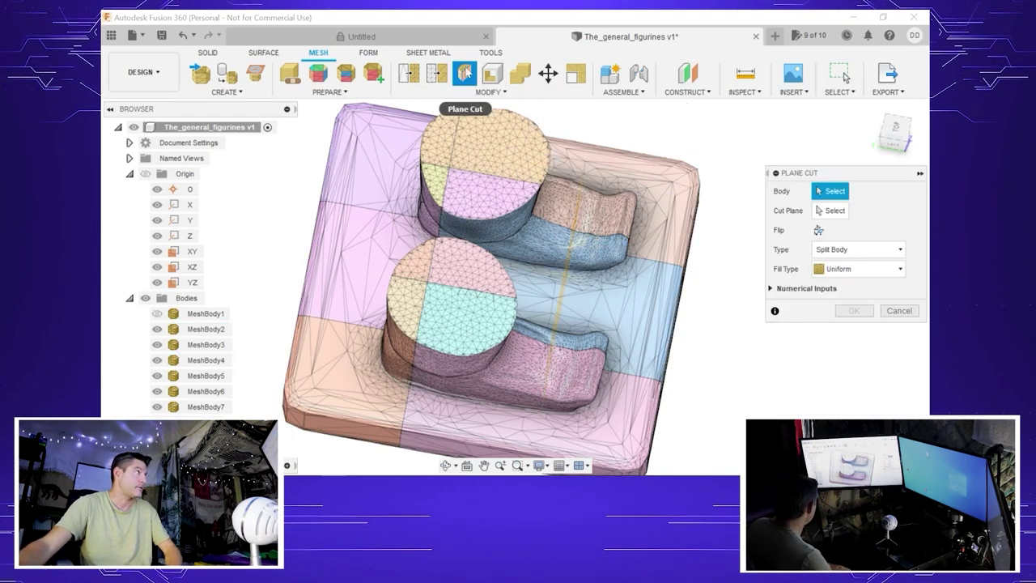
pyautogui.click(657, 197)
pyautogui.click(557, 243)
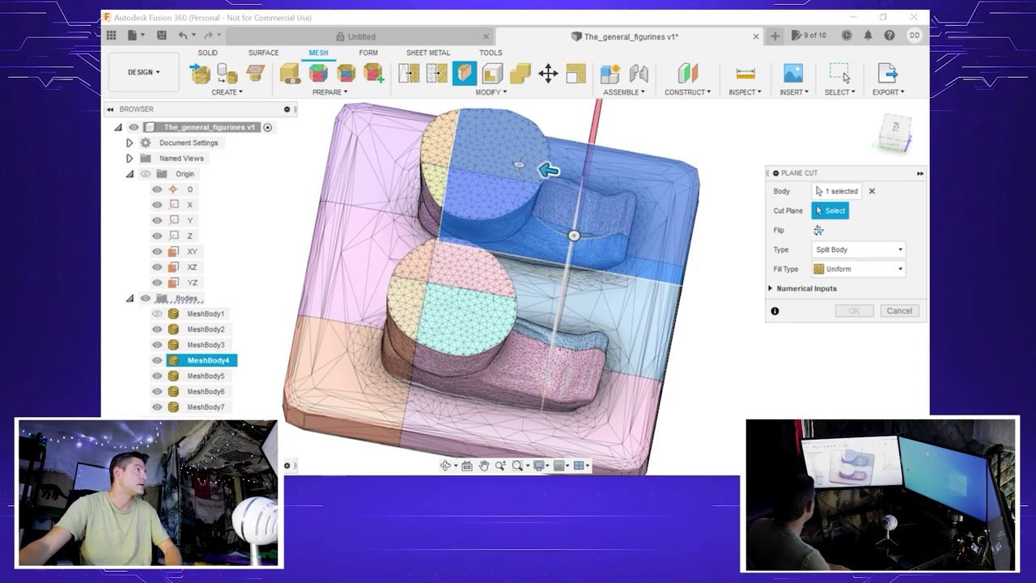
pyautogui.press('Return')
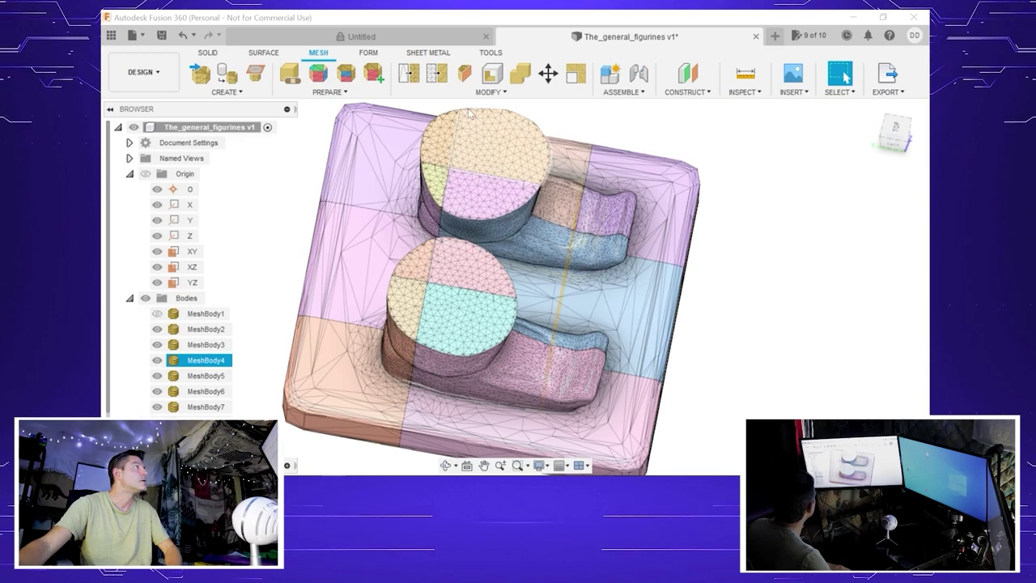
pyautogui.press('Return')
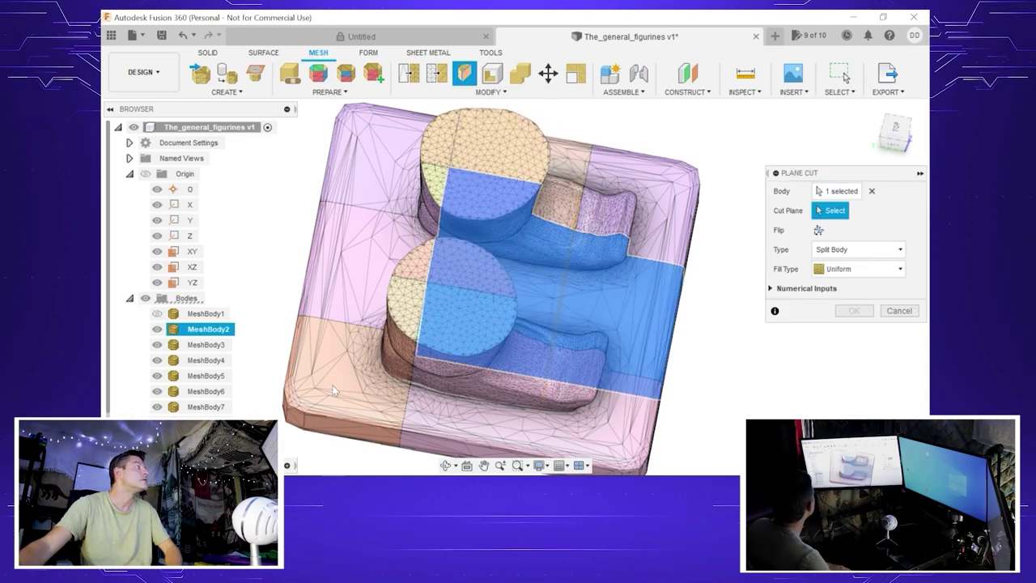
pyautogui.scroll(-1, 210, 389)
pyautogui.click(567, 275)
pyautogui.press('Return')
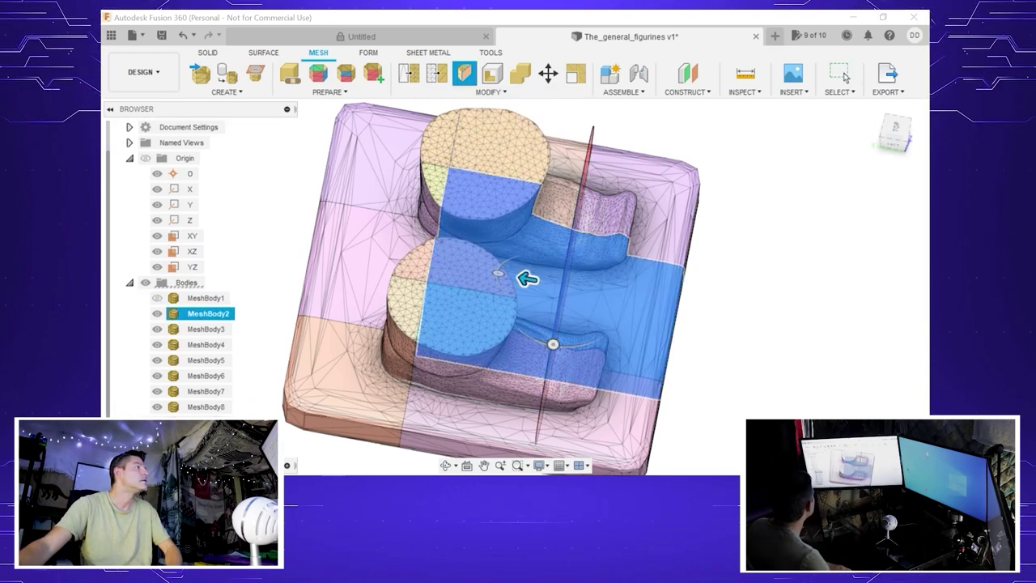
# Step: Split MeshBody3 along the same plane, leaving nine mesh bodies
pyautogui.press('Return')
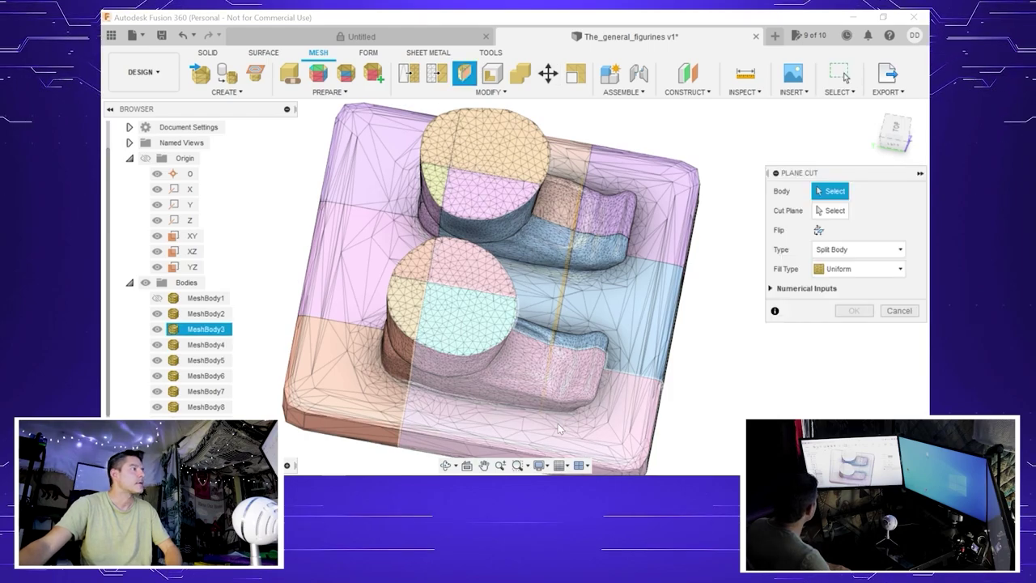
pyautogui.click(575, 416)
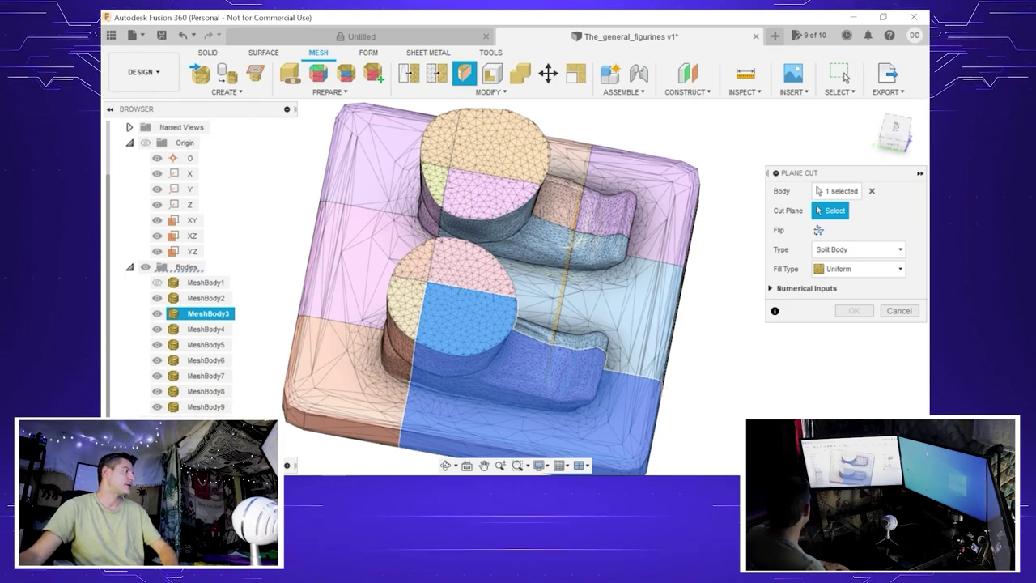
pyautogui.click(563, 324)
pyautogui.press('Return')
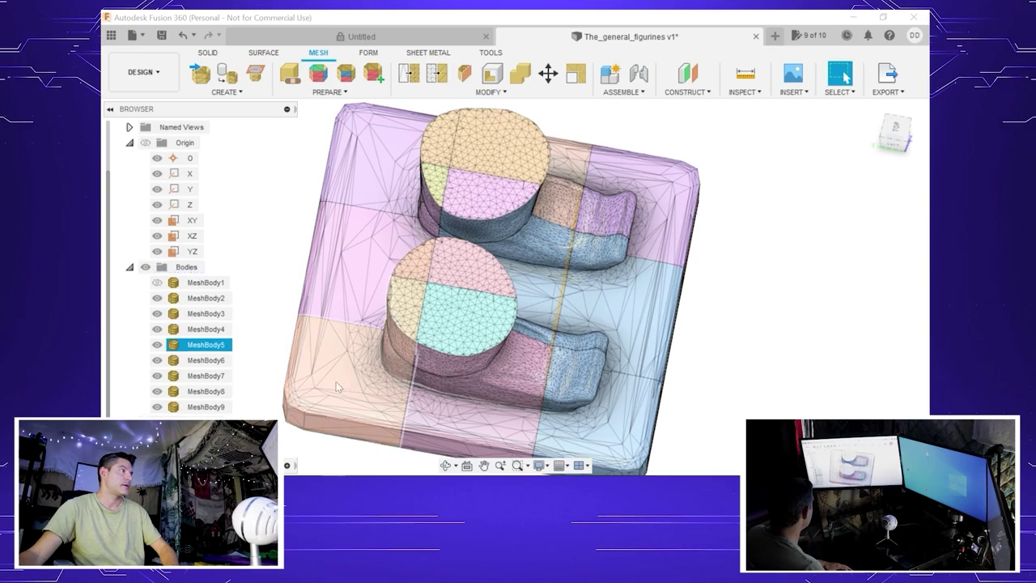
pyautogui.click(444, 467)
pyautogui.moveTo(502, 364); pyautogui.dragTo(486, 346)
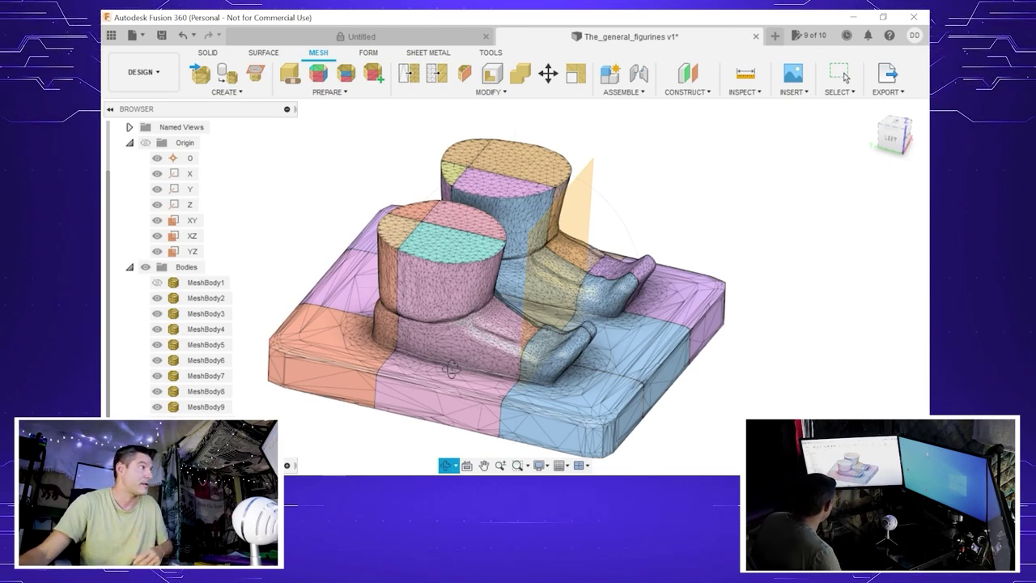
# Step: Save the sliced design as a new version, The_general_figurines v2
pyautogui.click(143, 36)
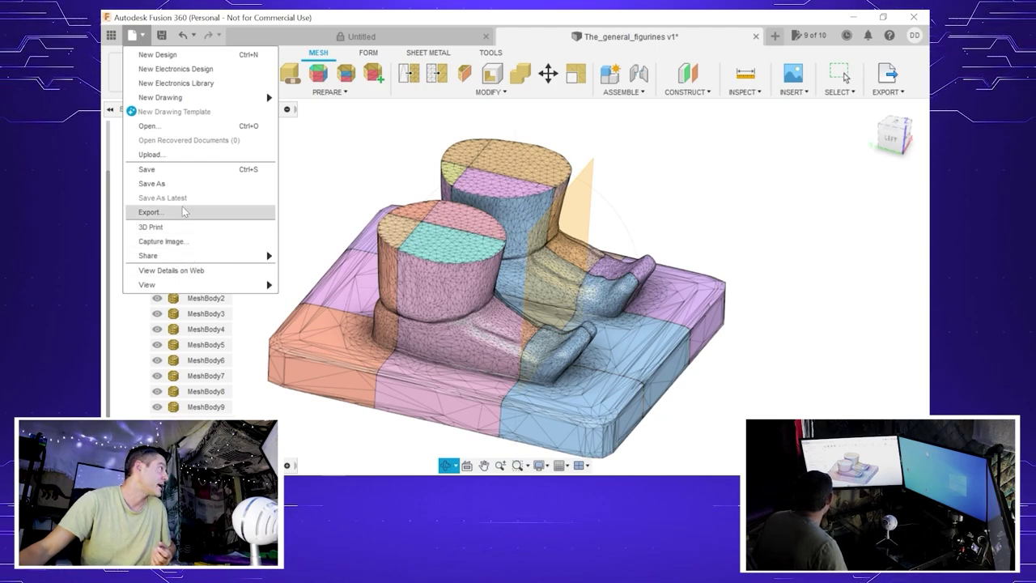
pyautogui.click(149, 169)
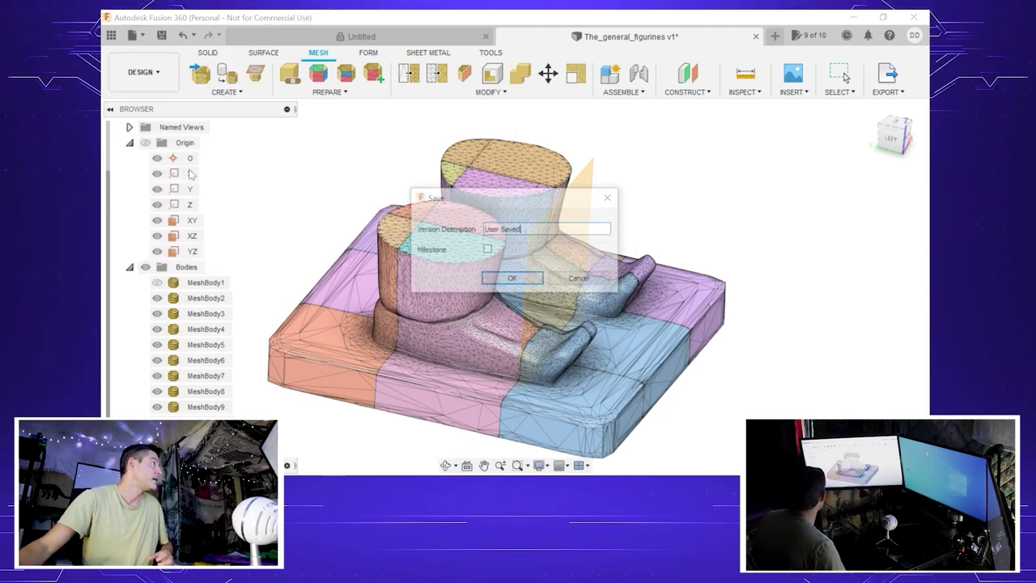
pyautogui.click(505, 280)
# Step: Select and hide MeshBody1
pyautogui.click(403, 313)
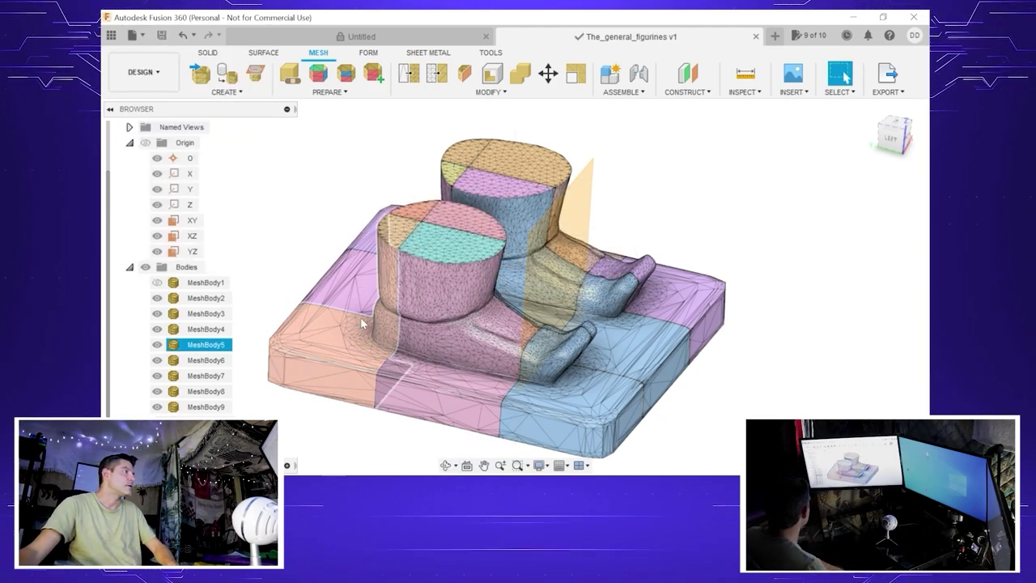
pyautogui.click(159, 283)
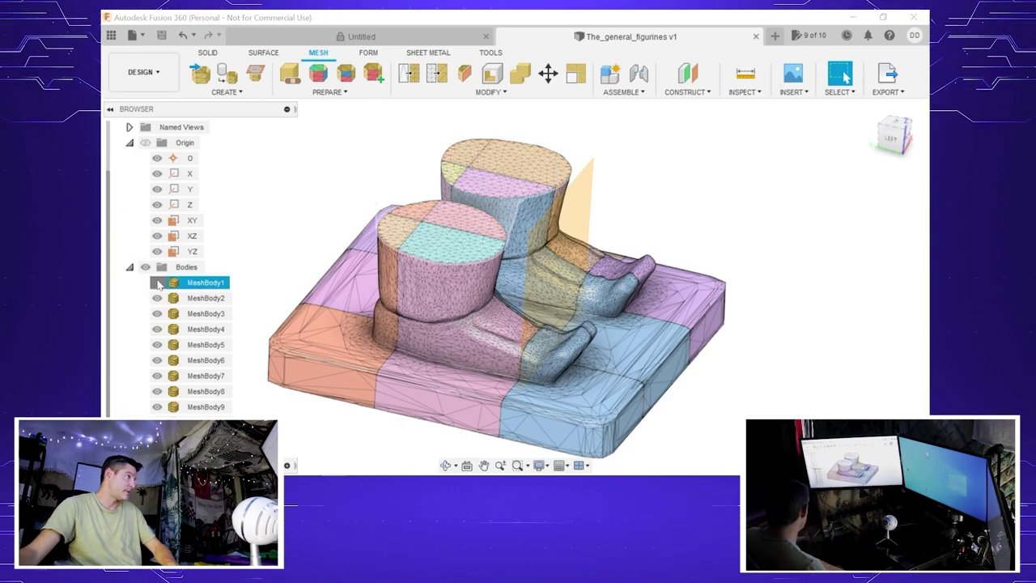
pyautogui.click(157, 283)
# Step: Select base pieces, MeshBody2 and MeshBody9 to identify which piece each body is
pyautogui.click(428, 356)
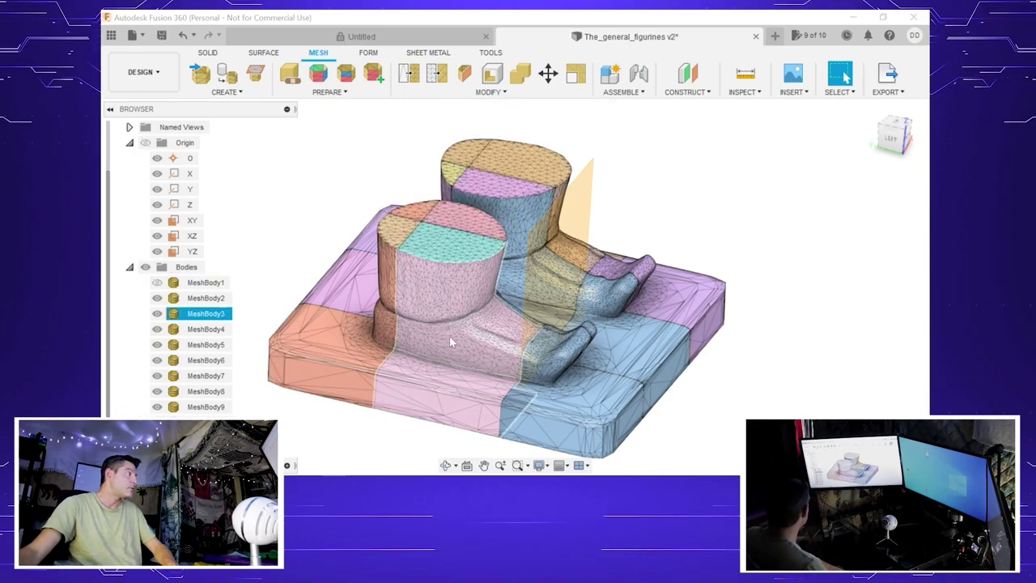
pyautogui.press('Escape')
pyautogui.scroll(-2, 451, 342)
pyautogui.scroll(-2, 287, 169)
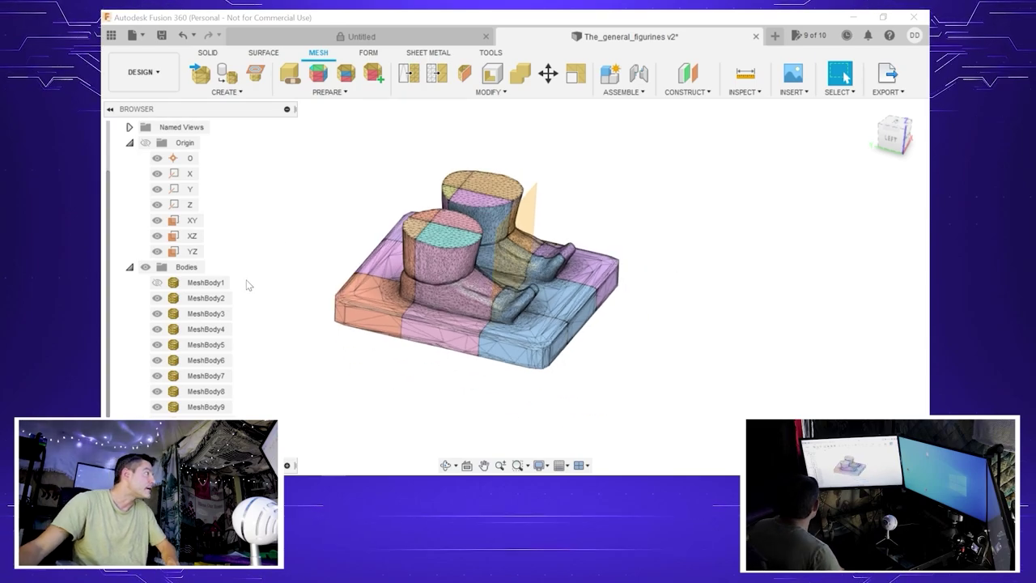
pyautogui.click(207, 300)
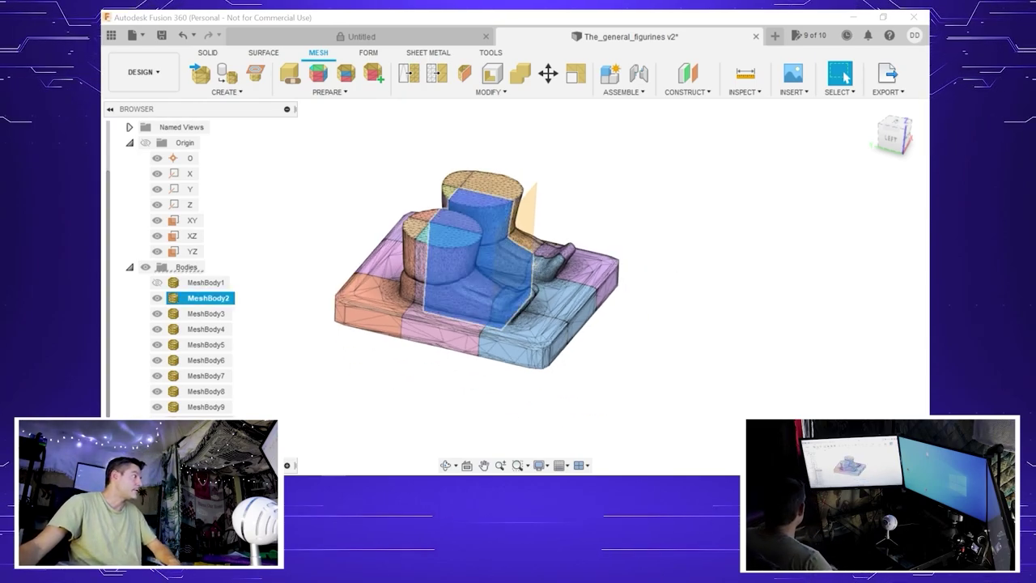
pyautogui.press('Escape')
pyautogui.click(522, 328)
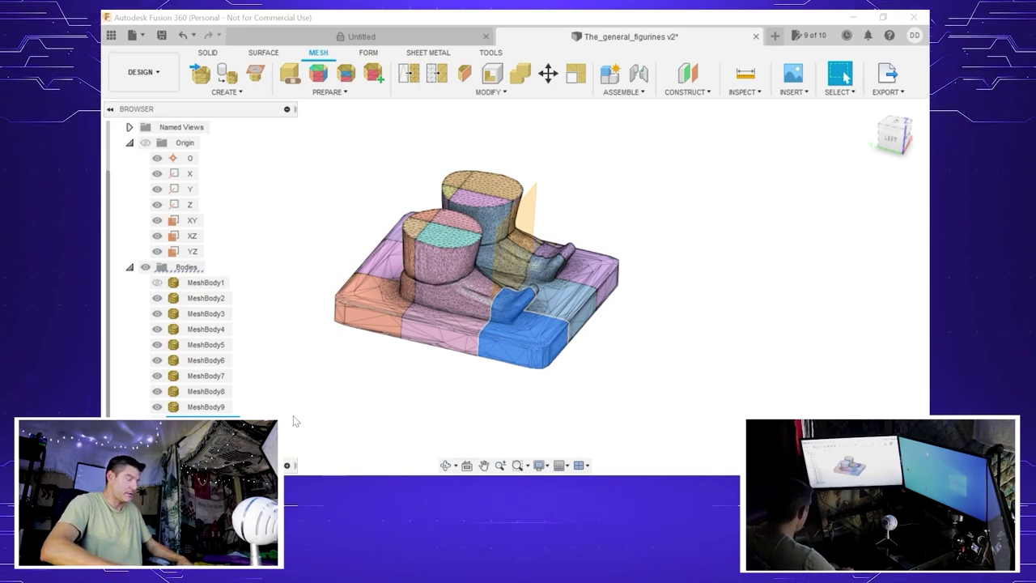
pyautogui.click(198, 406)
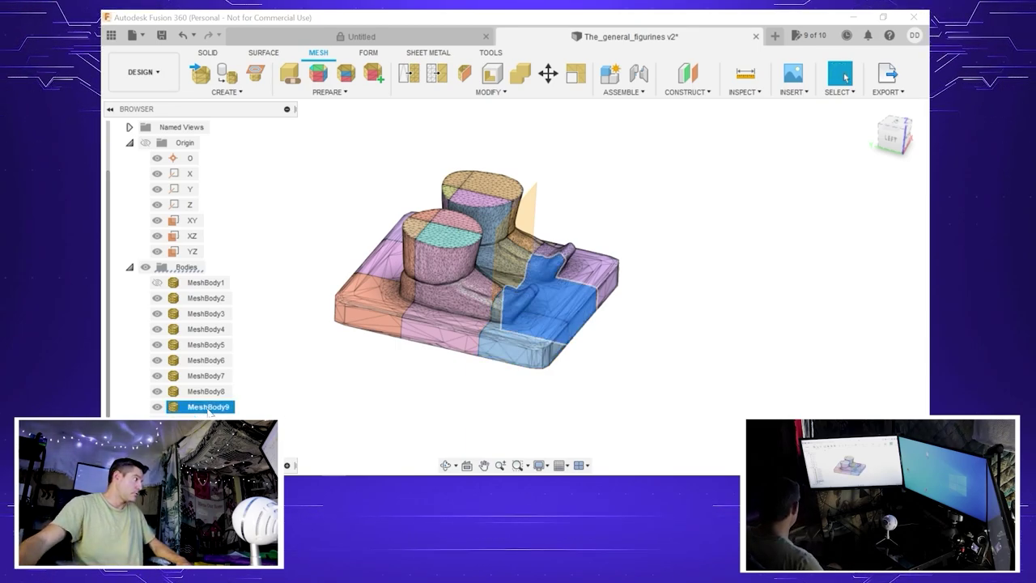
# Step: Rename MeshBody9, 8, 7 and 6 to 2, 4, 3 and 5
pyautogui.doubleClick(208, 409)
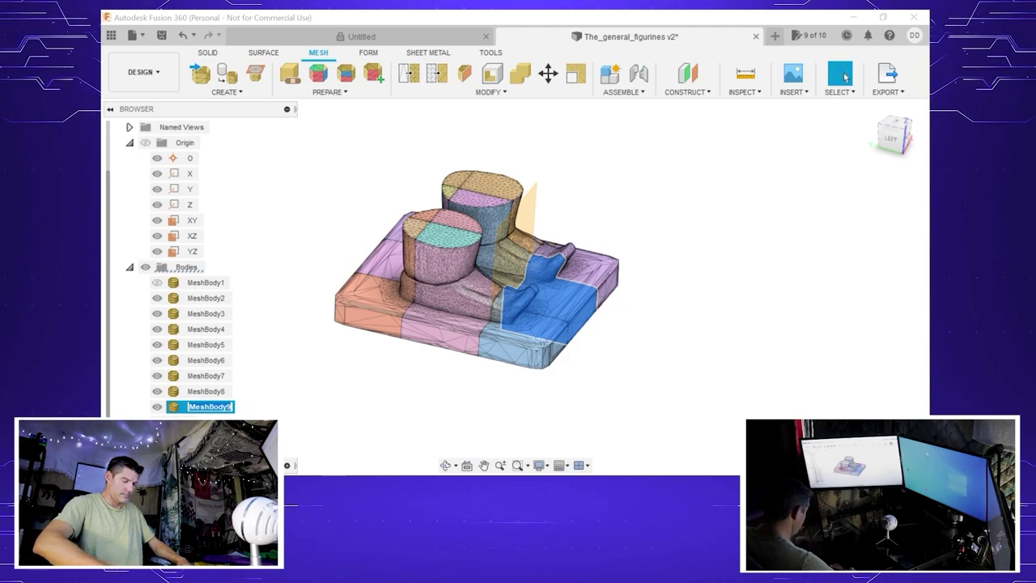
pyautogui.write('2')
pyautogui.press('Return')
pyautogui.doubleClick(208, 391)
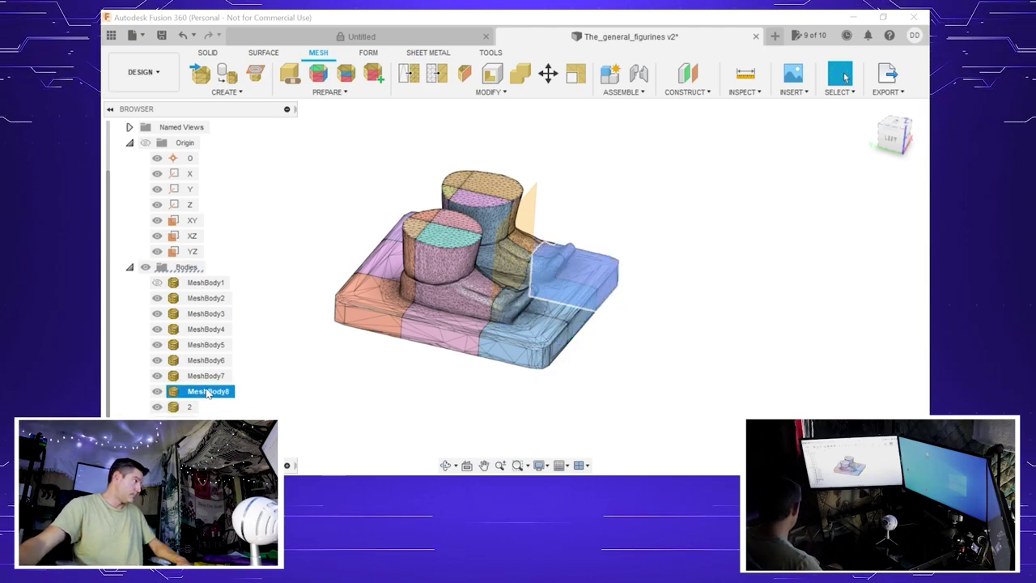
pyautogui.write('4')
pyautogui.press('Return')
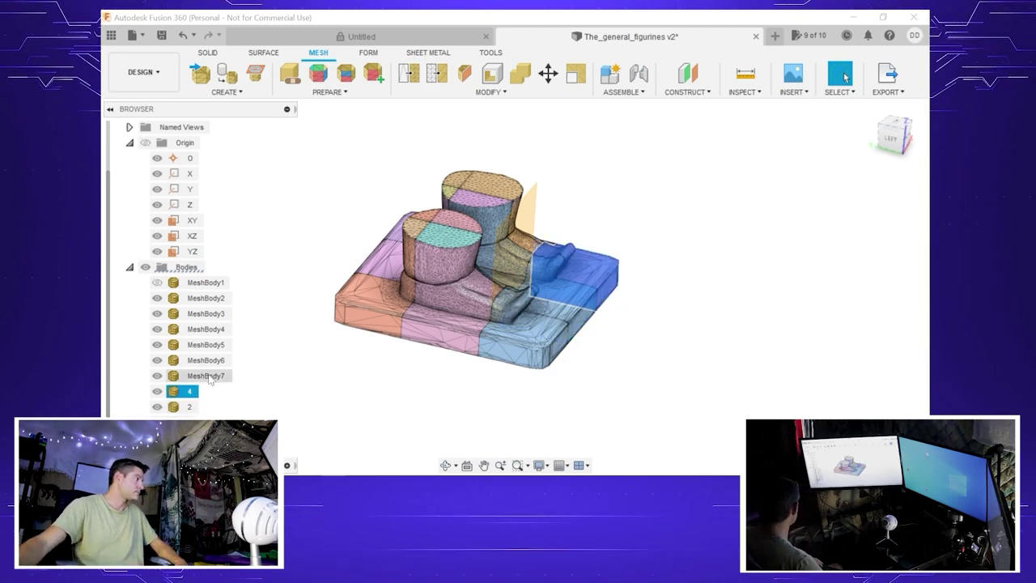
pyautogui.doubleClick(206, 376)
pyautogui.write('3')
pyautogui.press('Return')
pyautogui.doubleClick(206, 360)
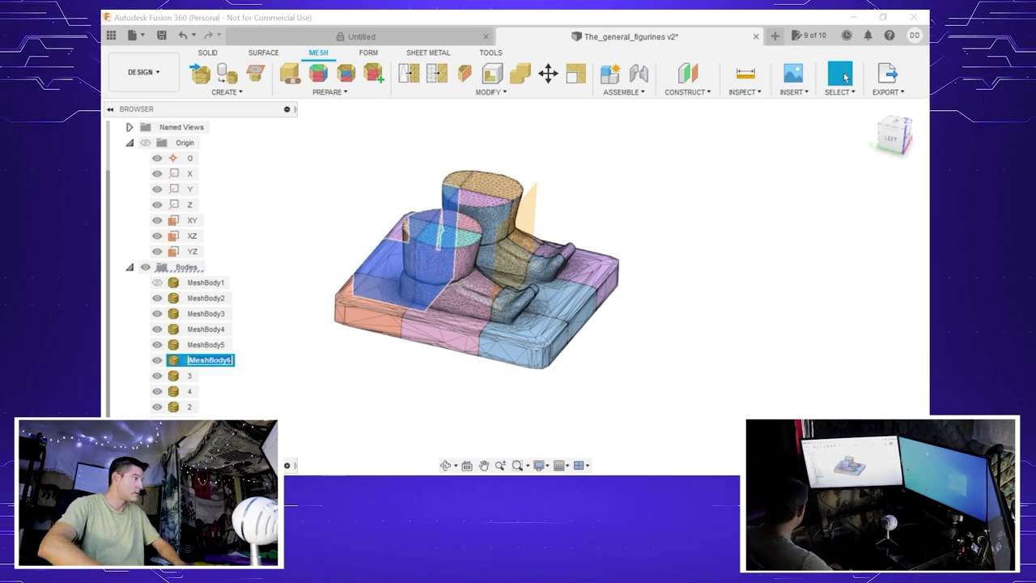
pyautogui.write('5')
pyautogui.press('Return')
# Step: Rename MeshBody5, 4 and 3 to 8, 6 and 7
pyautogui.doubleClick(208, 345)
pyautogui.write('8')
pyautogui.press('Return')
pyautogui.doubleClick(206, 328)
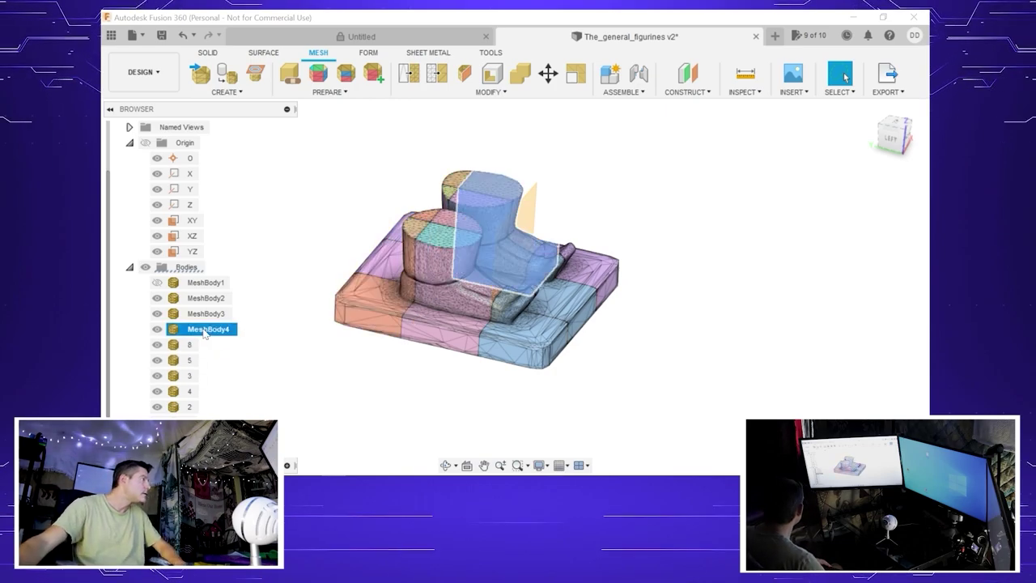
pyautogui.write('6')
pyautogui.press('Return')
pyautogui.doubleClick(206, 314)
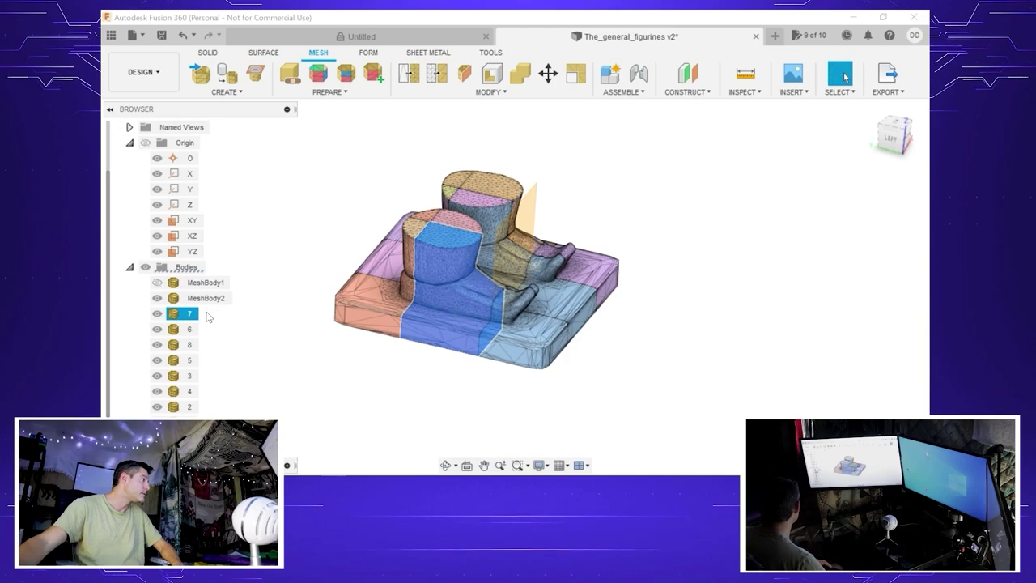
pyautogui.write('7')
pyautogui.press('Return')
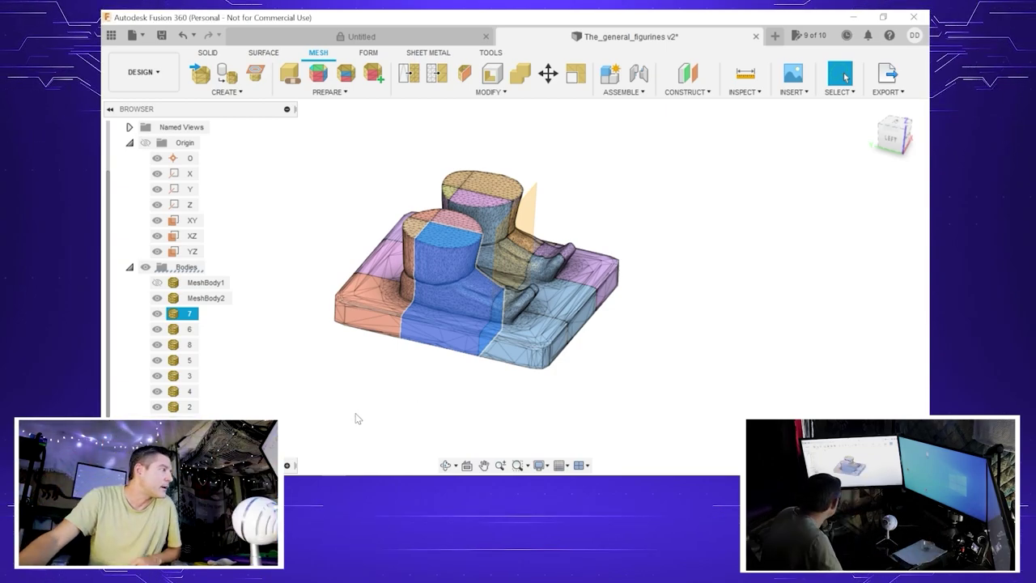
pyautogui.click(444, 465)
pyautogui.moveTo(465, 419); pyautogui.dragTo(413, 311)
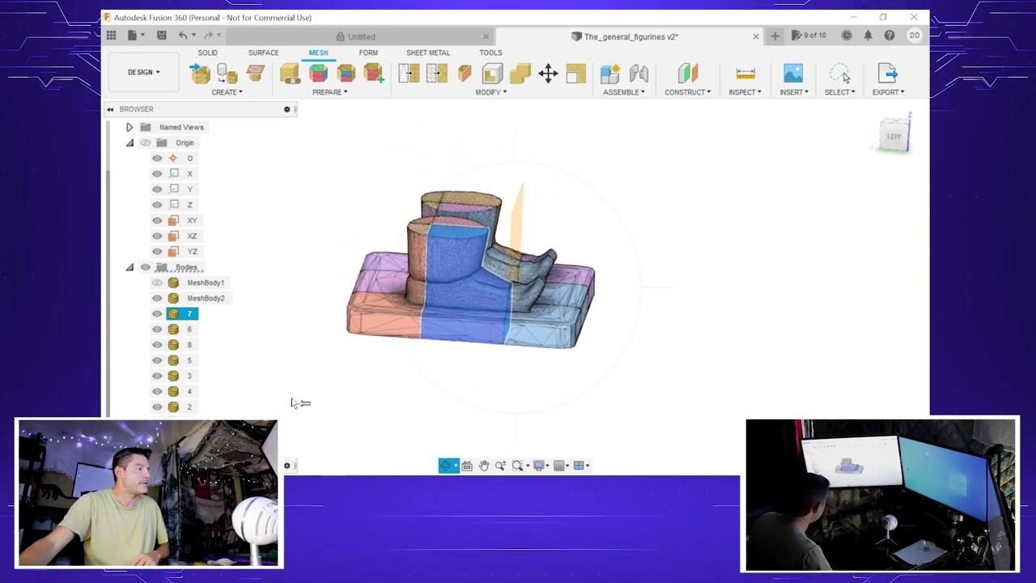
pyautogui.press('Escape')
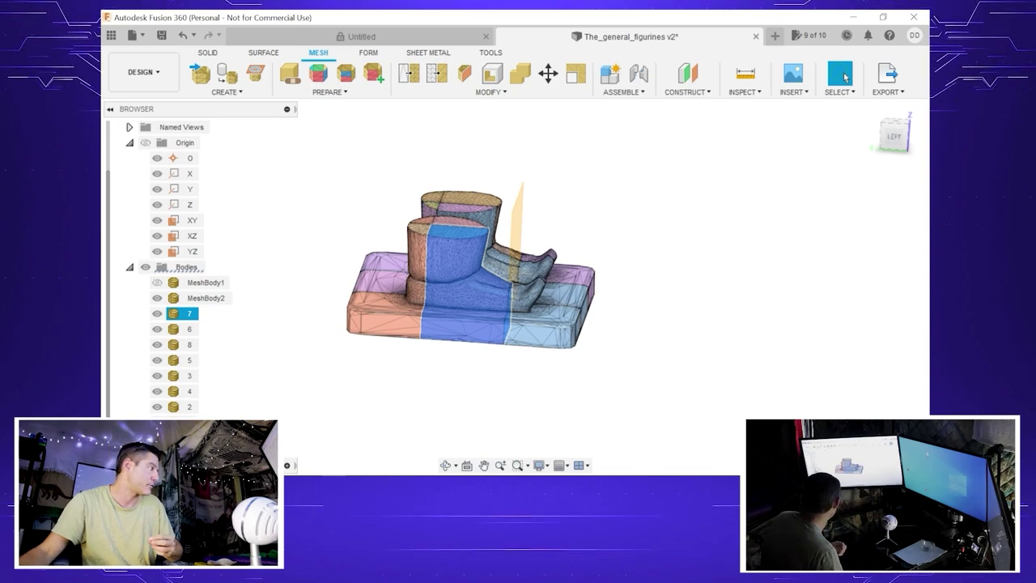
pyautogui.click(358, 466)
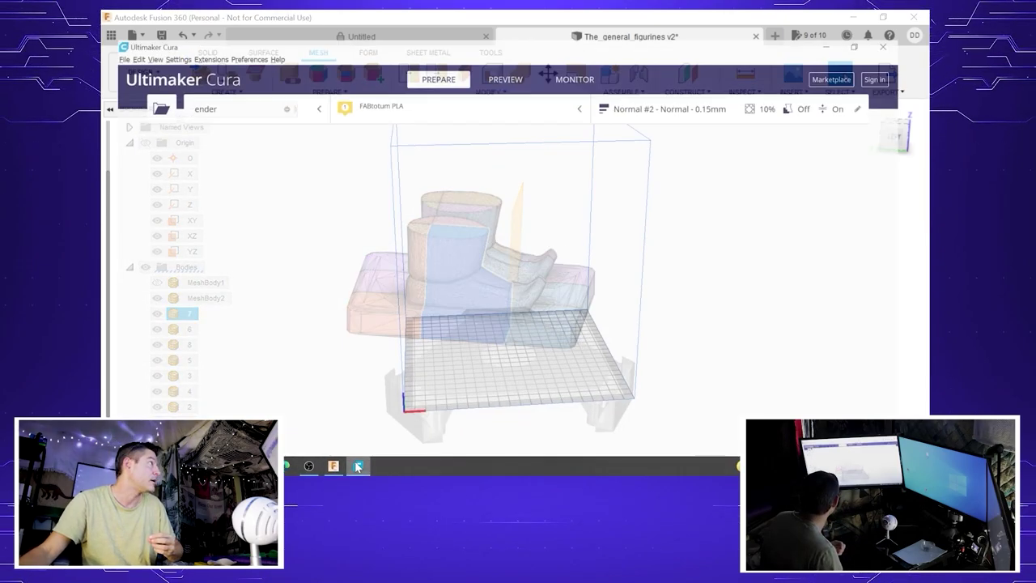
pyautogui.scroll(-3, 475, 339)
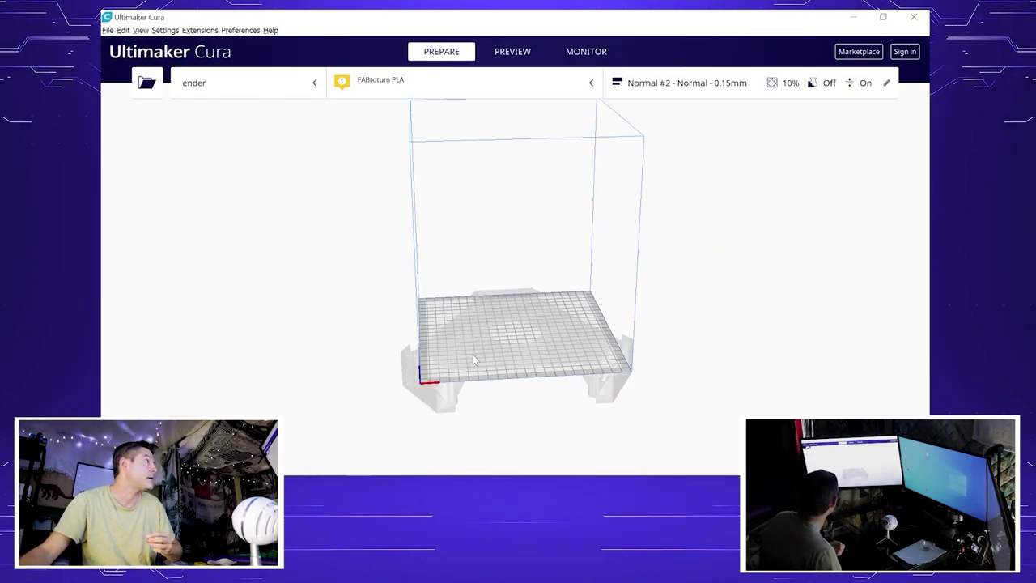
pyautogui.click(854, 20)
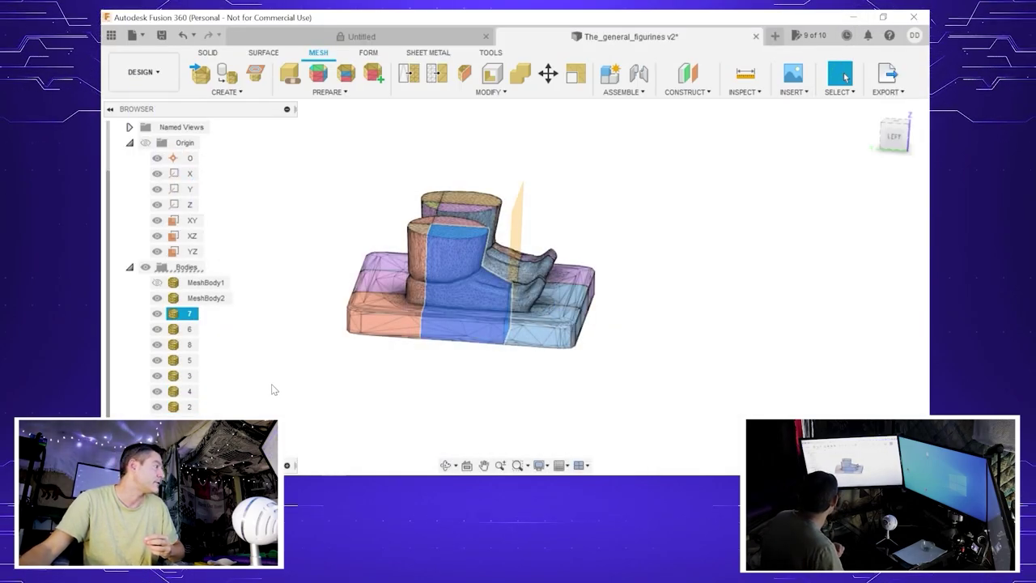
# Step: Export a base piece as a mesh and browse to terracotta warrior > cad files
pyautogui.rightClick(181, 418)
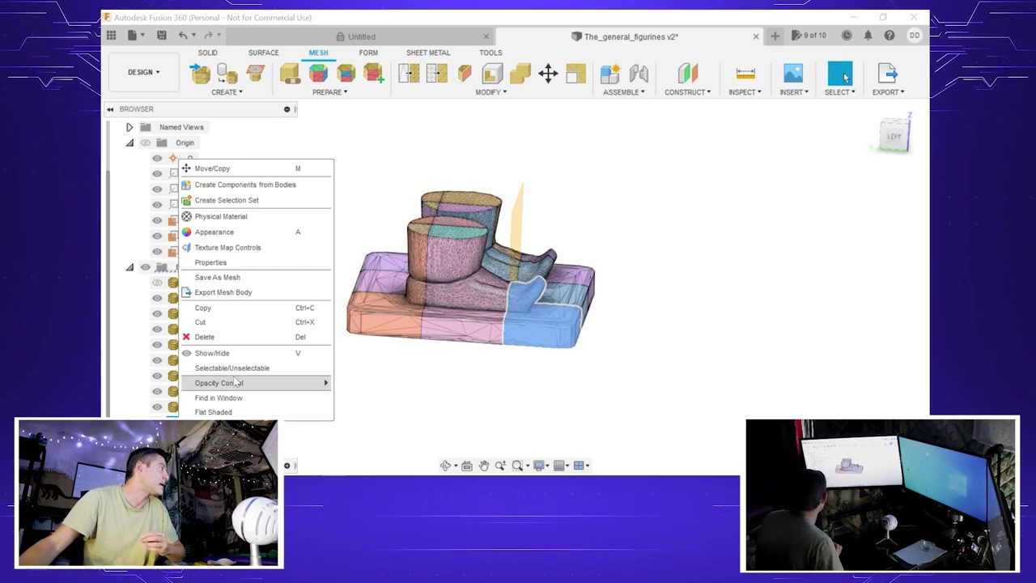
pyautogui.click(238, 292)
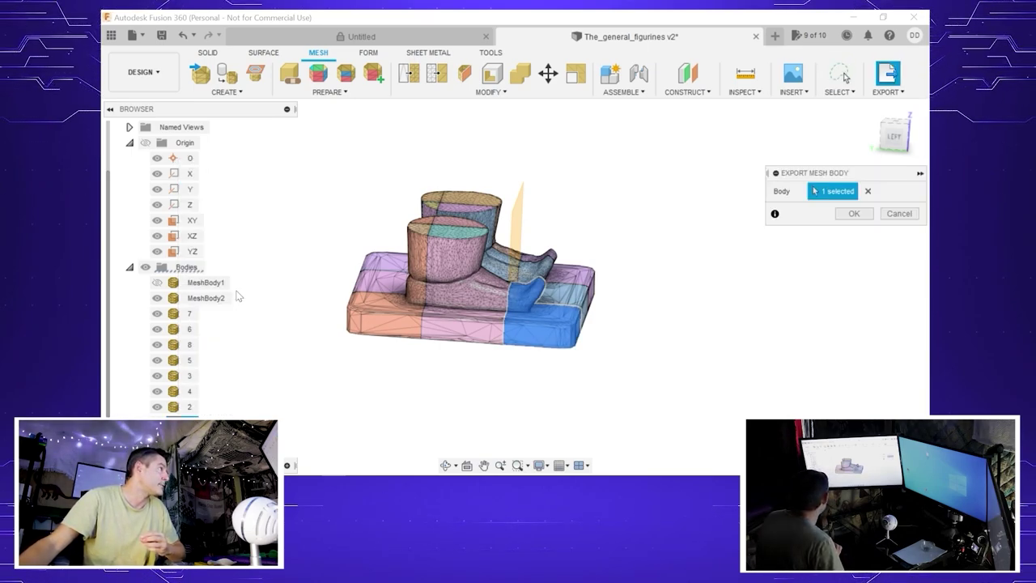
pyautogui.press('Return')
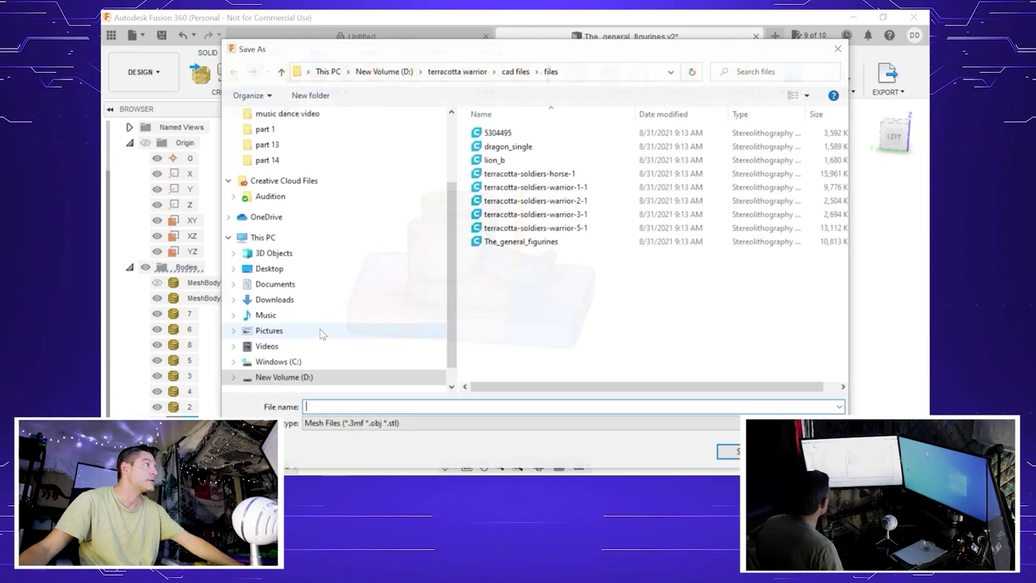
pyautogui.click(440, 73)
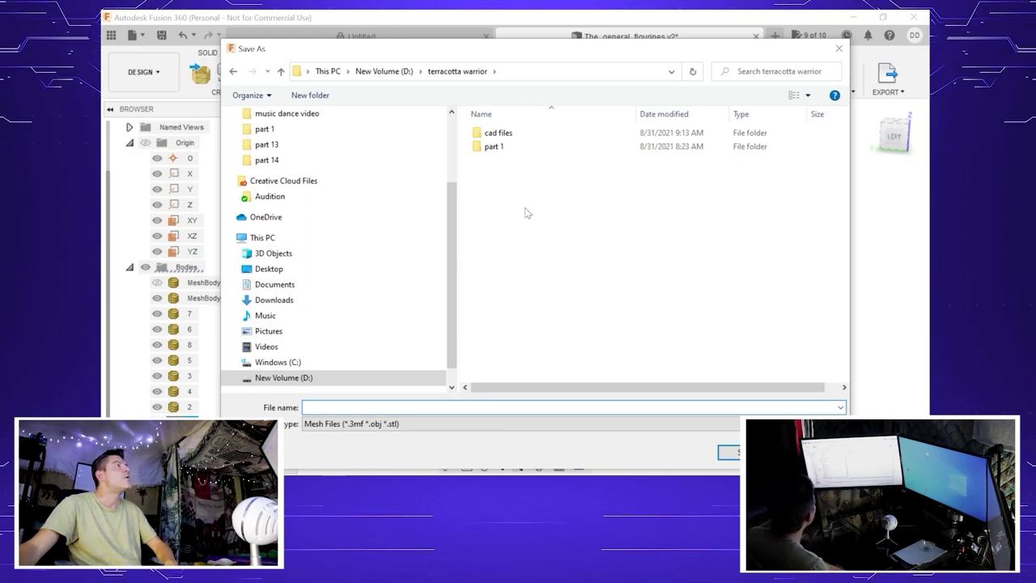
pyautogui.doubleClick(498, 132)
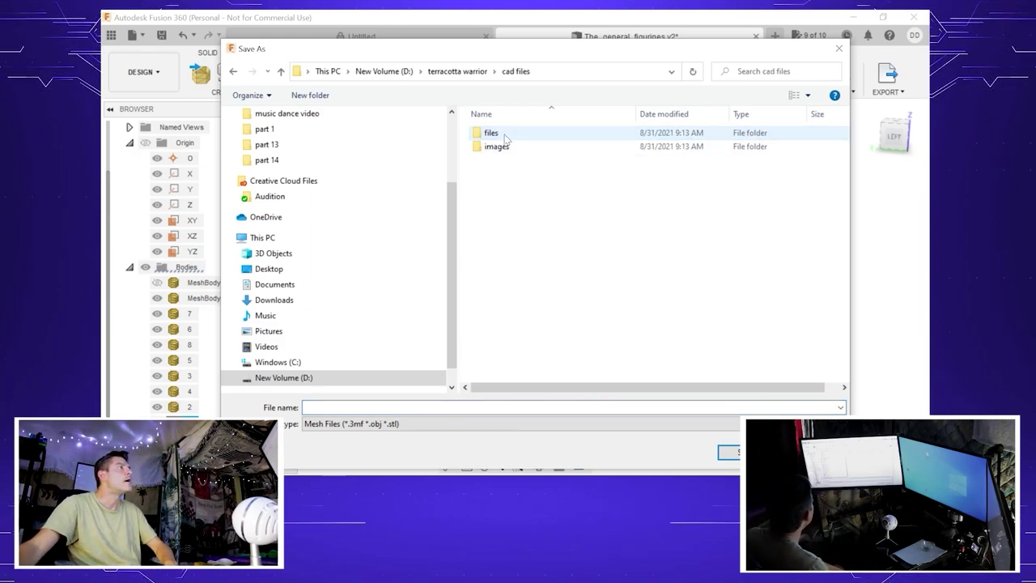
# Step: Create a 'general files' folder inside cad files and open it
pyautogui.rightClick(514, 231)
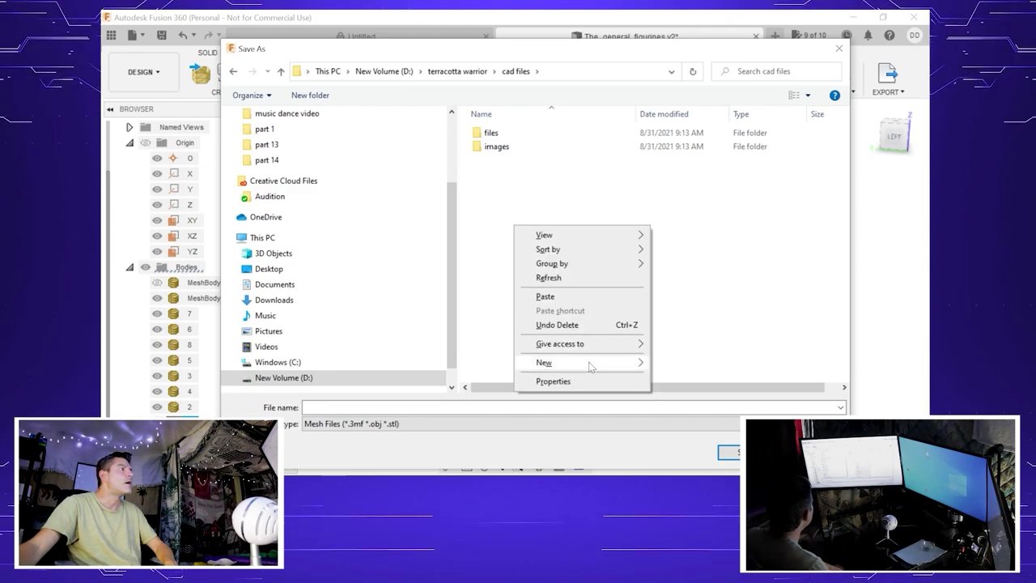
pyautogui.moveTo(590, 367)
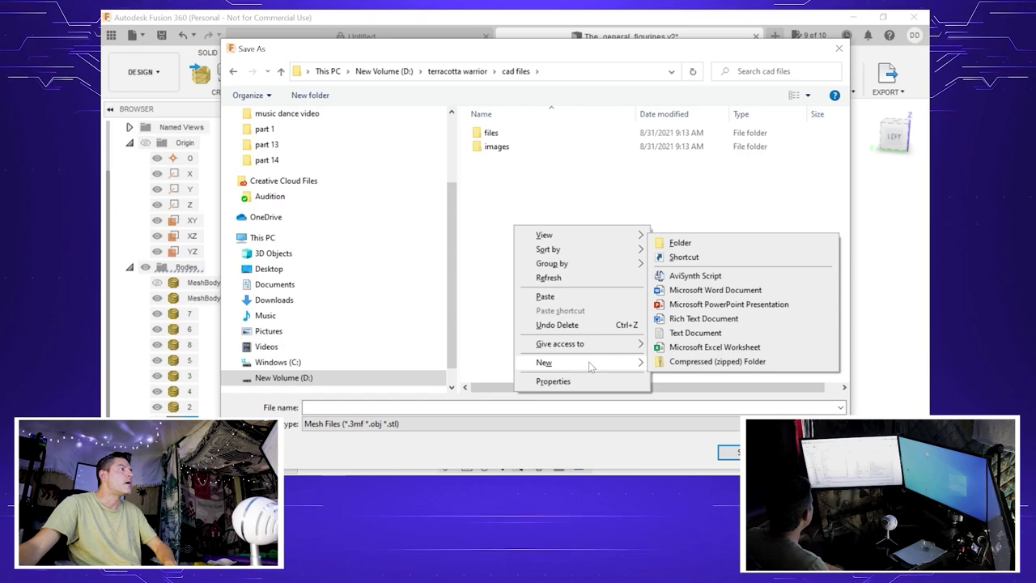
pyautogui.click(700, 247)
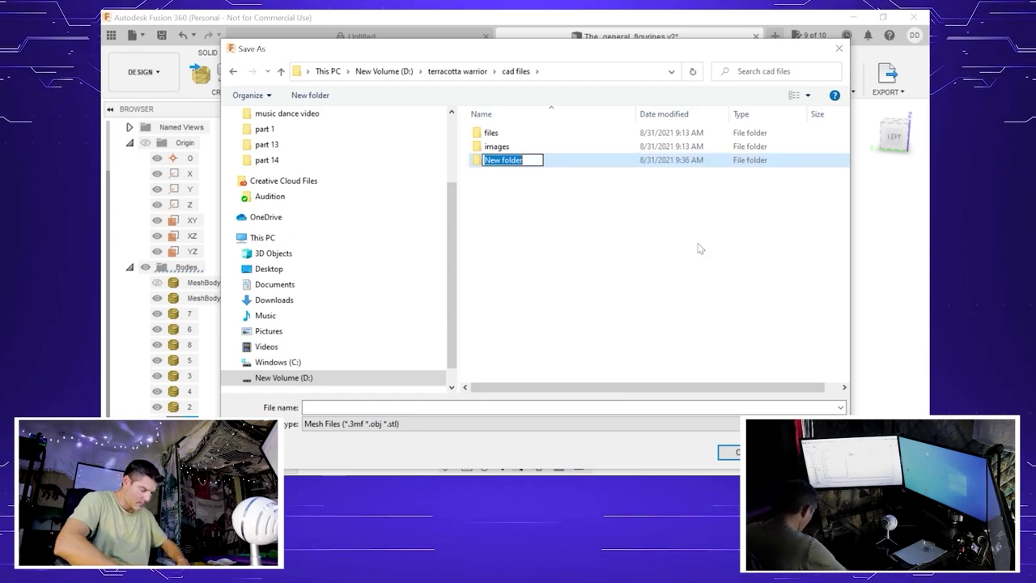
pyautogui.write('genera')
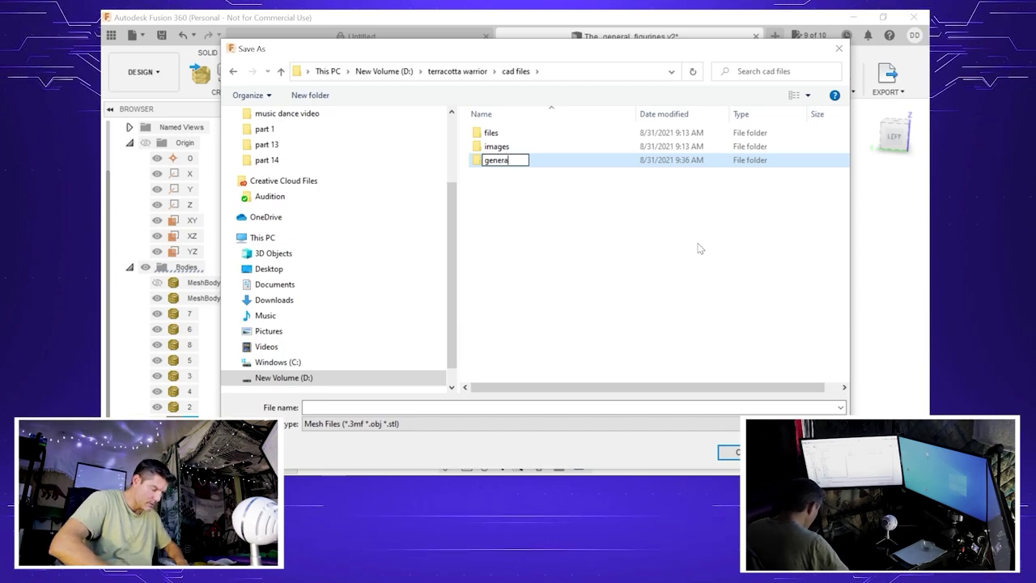
pyautogui.write('l fil')
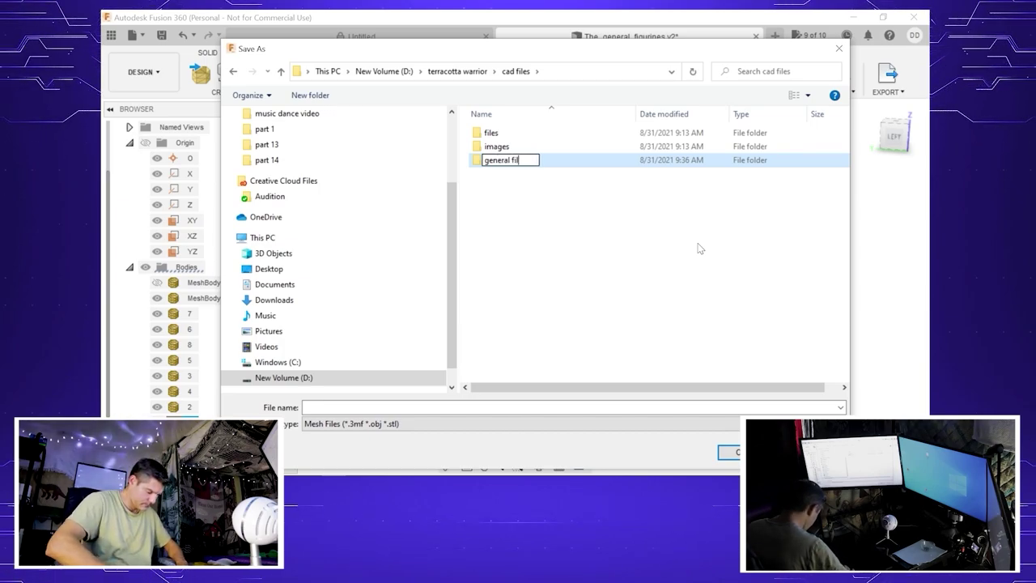
pyautogui.write('es')
pyautogui.press('Return')
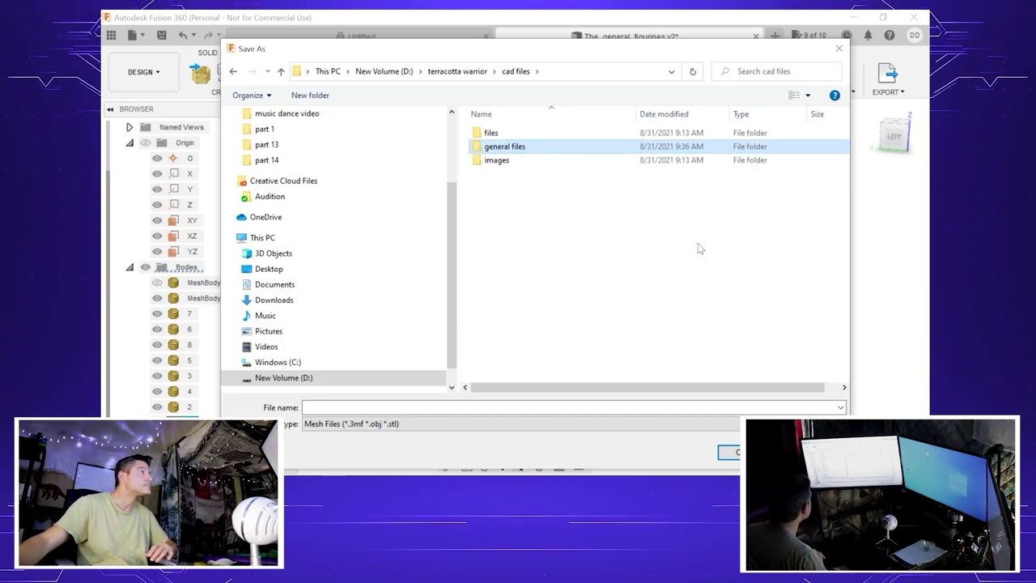
pyautogui.doubleClick(496, 149)
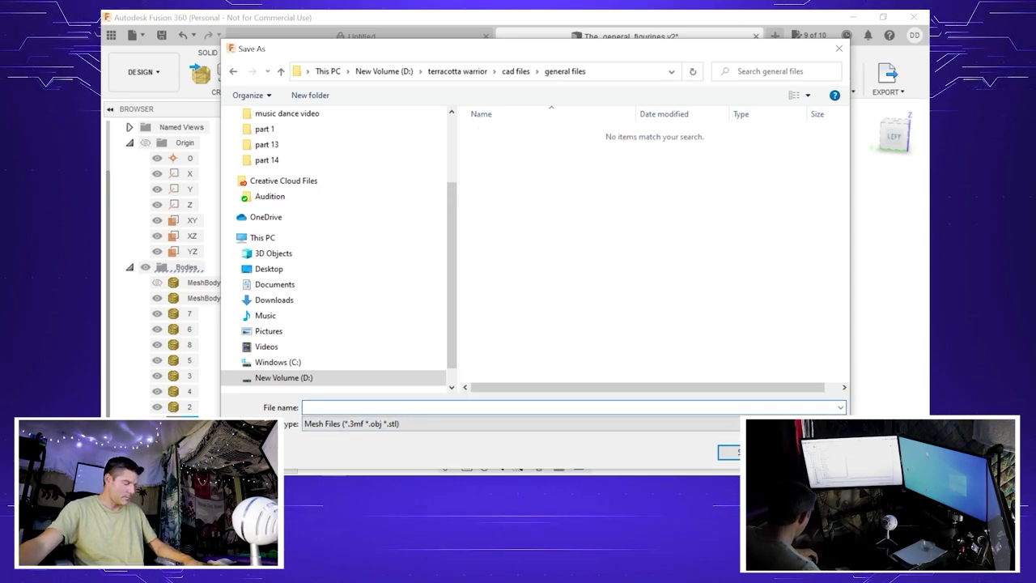
pyautogui.write('t')
pyautogui.press('Escape')
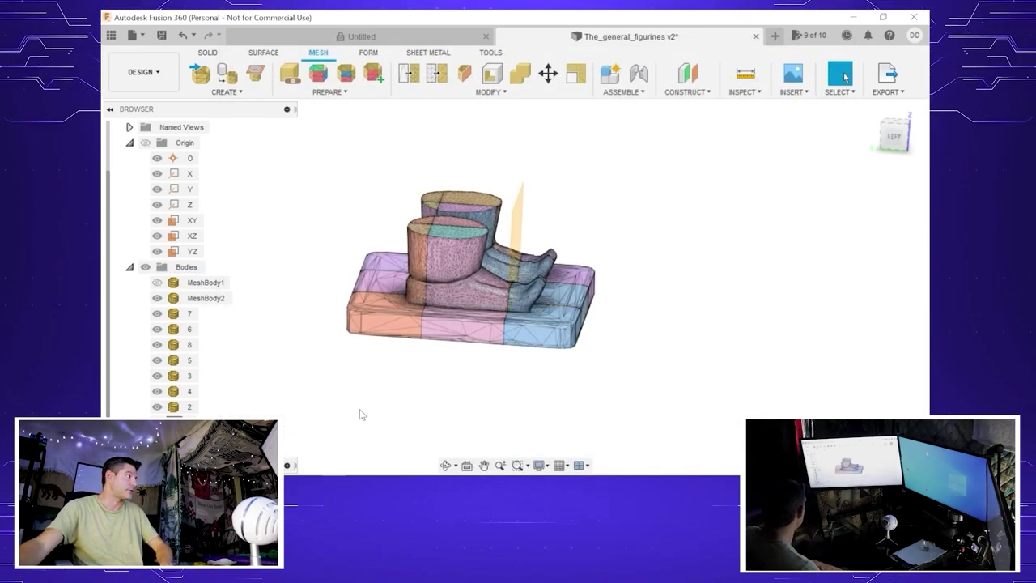
# Step: Export bodies 2, 3 and 4 as mesh files into general files
pyautogui.rightClick(188, 407)
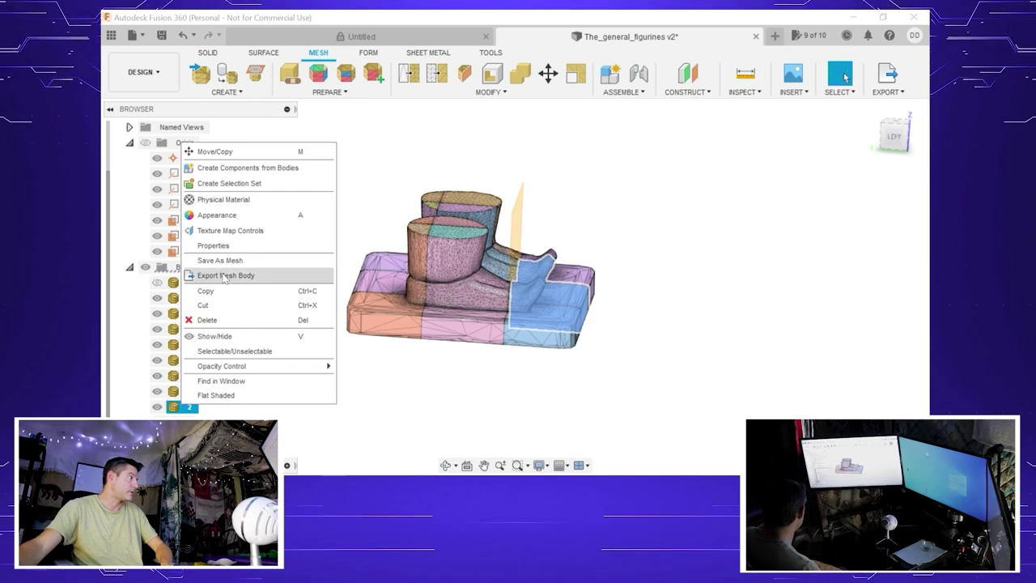
pyautogui.click(225, 276)
pyautogui.press('Return')
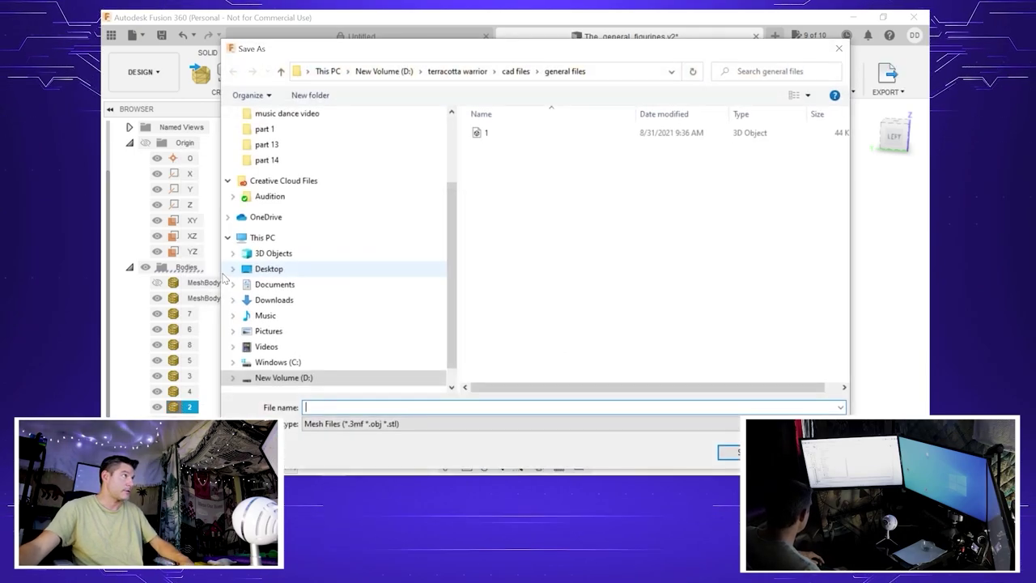
pyautogui.press('Return')
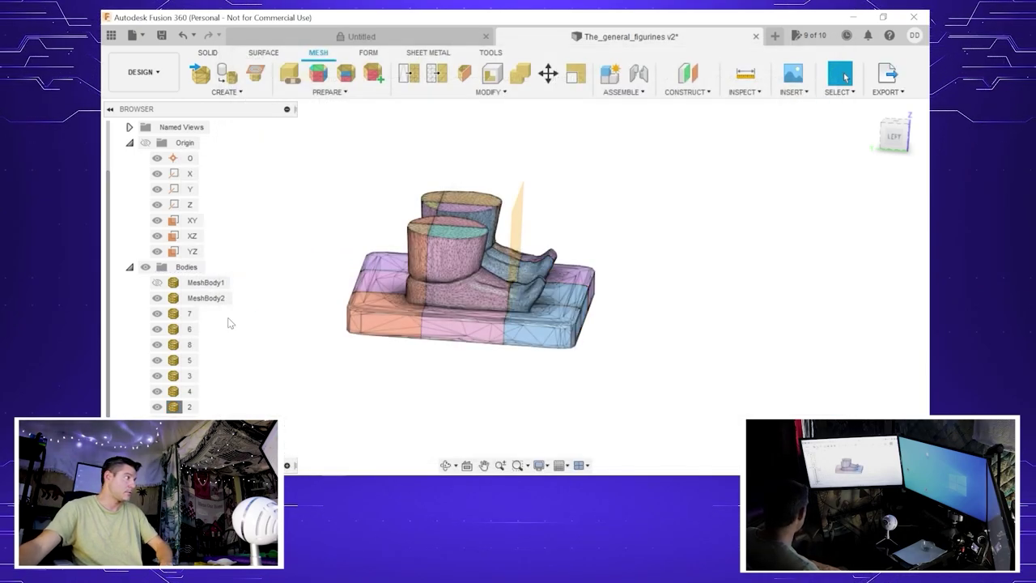
pyautogui.rightClick(189, 375)
pyautogui.click(228, 251)
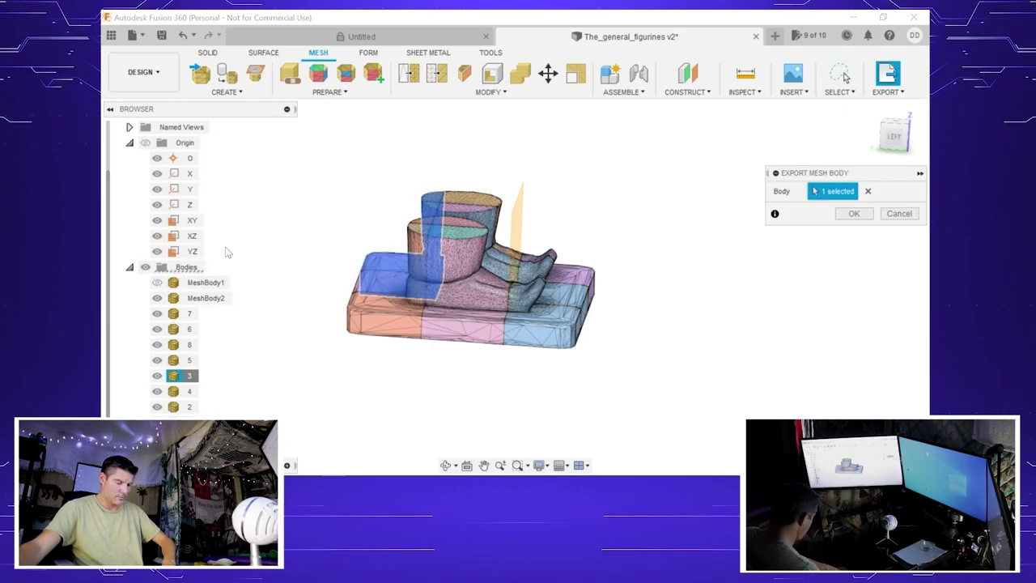
pyautogui.press('Return')
pyautogui.press('Return')
pyautogui.rightClick(190, 391)
pyautogui.click(230, 266)
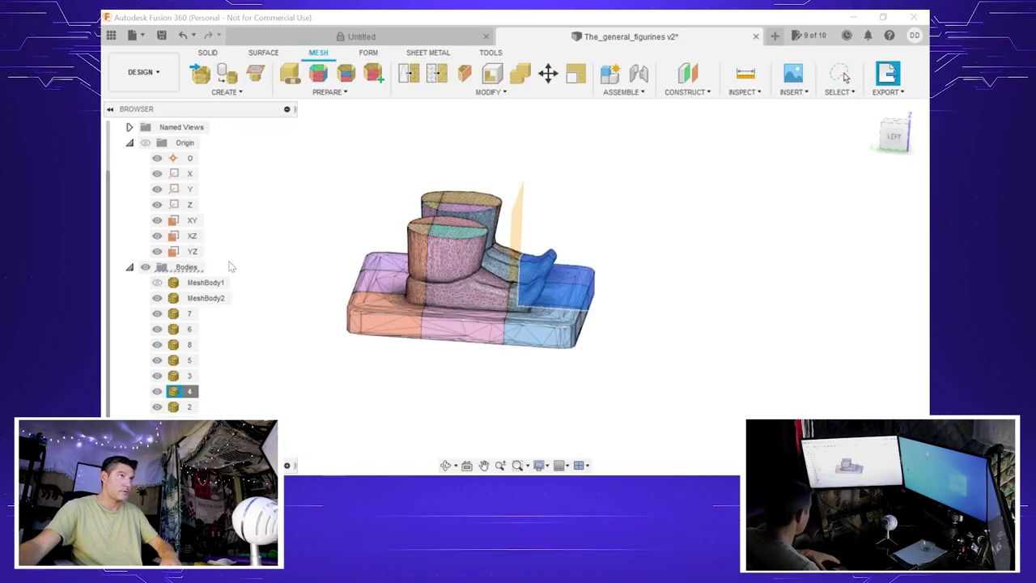
pyautogui.press('Return')
# Step: Export bodies 5 through 8 as mesh files, saving the last as 8
pyautogui.press('Return')
pyautogui.rightClick(189, 361)
pyautogui.click(233, 235)
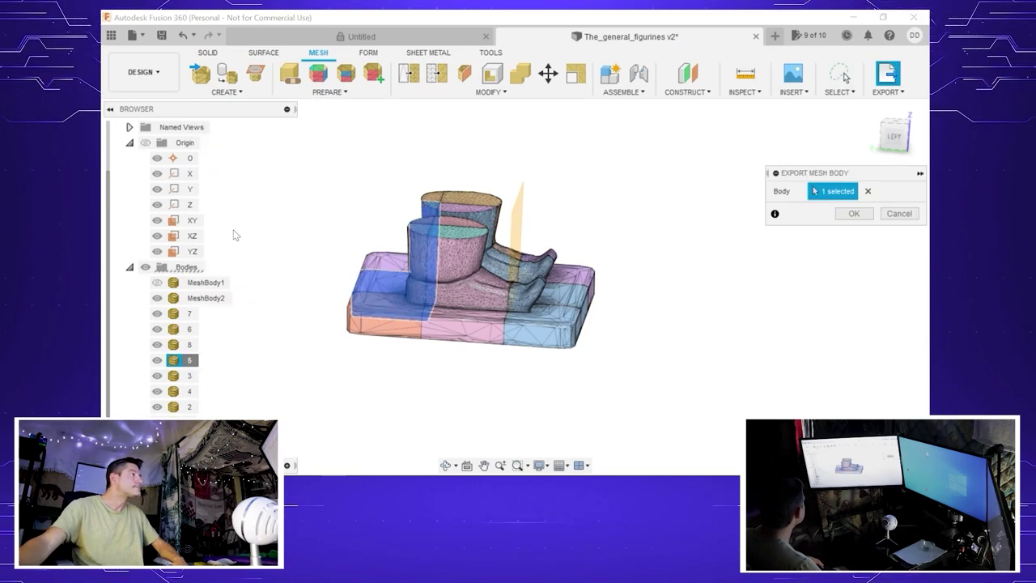
pyautogui.press('Return')
pyautogui.press('Return')
pyautogui.rightClick(189, 329)
pyautogui.click(324, 207)
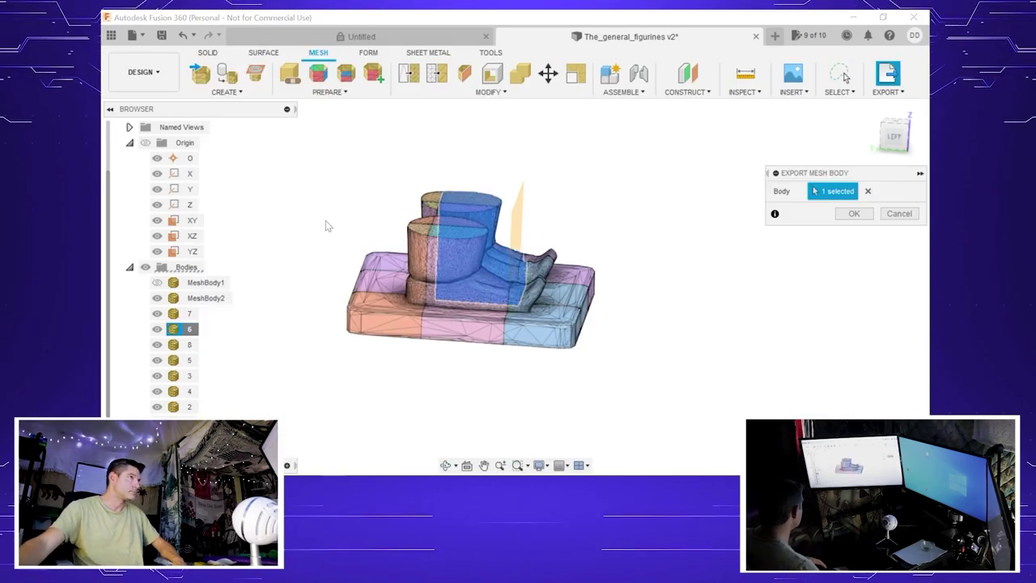
pyautogui.press('Return')
pyautogui.press('Return')
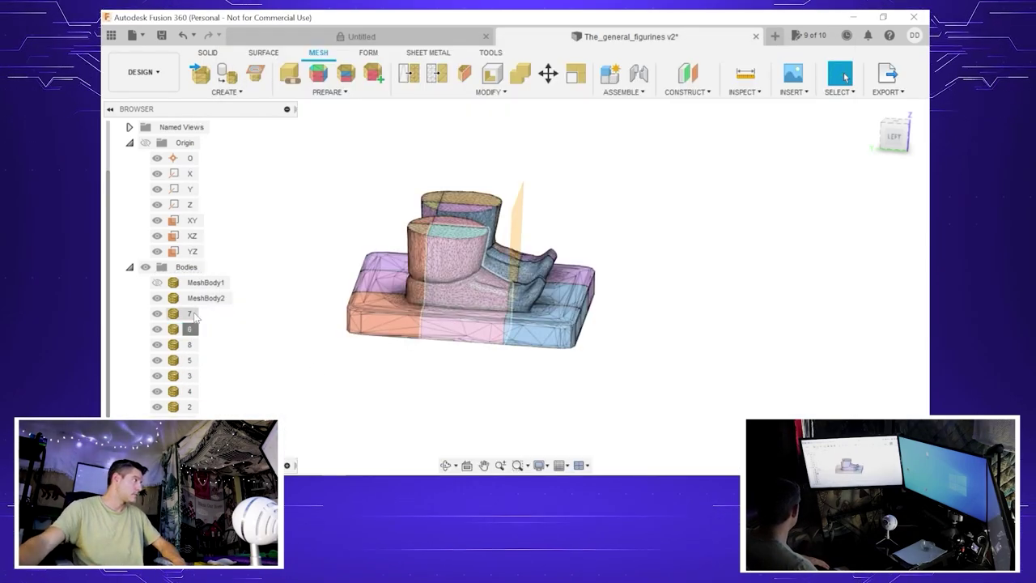
pyautogui.rightClick(189, 313)
pyautogui.click(230, 181)
pyautogui.press('Return')
pyautogui.press('Return')
pyautogui.rightClick(190, 344)
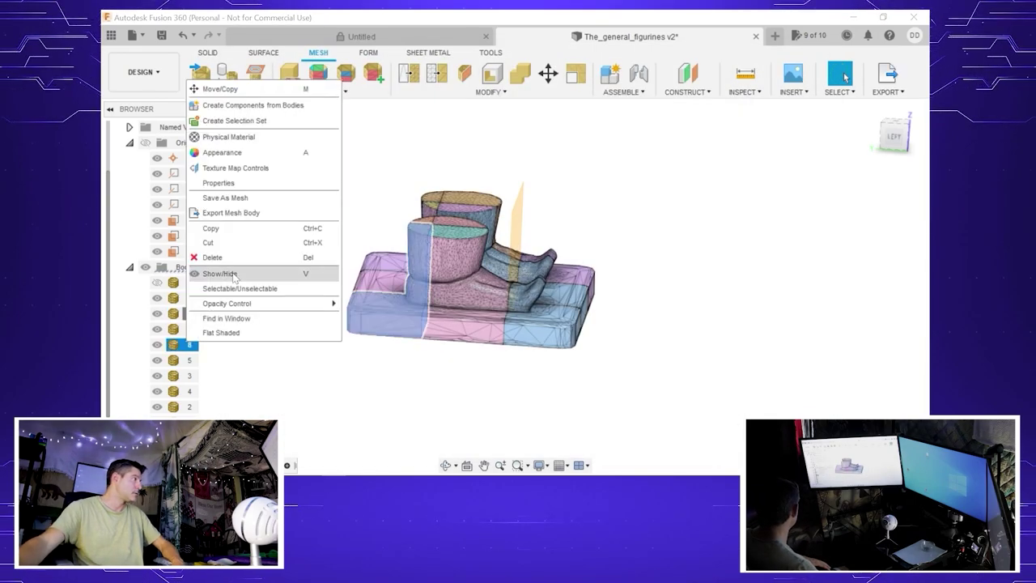
pyautogui.click(231, 212)
pyautogui.press('Return')
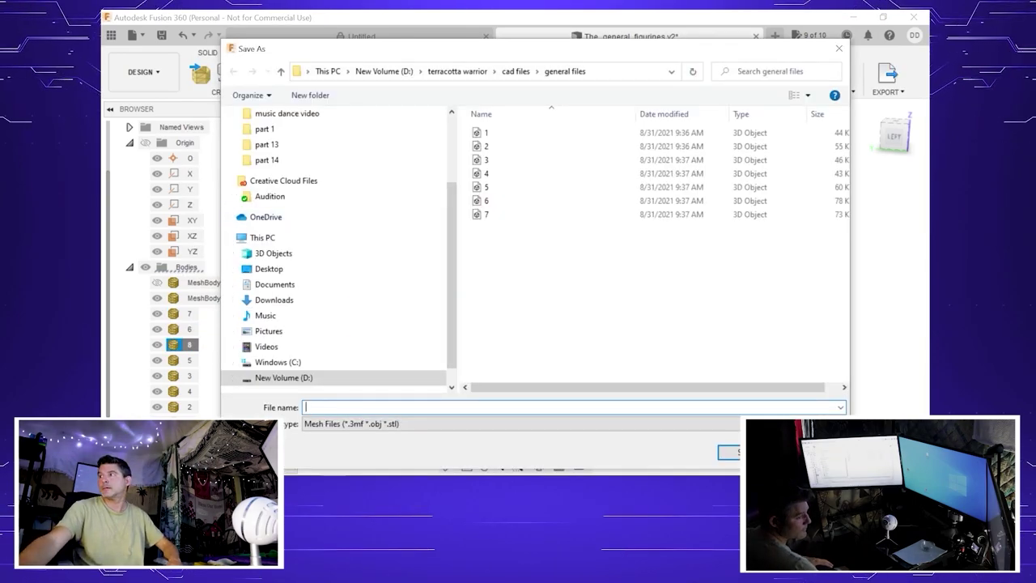
pyautogui.write('8')
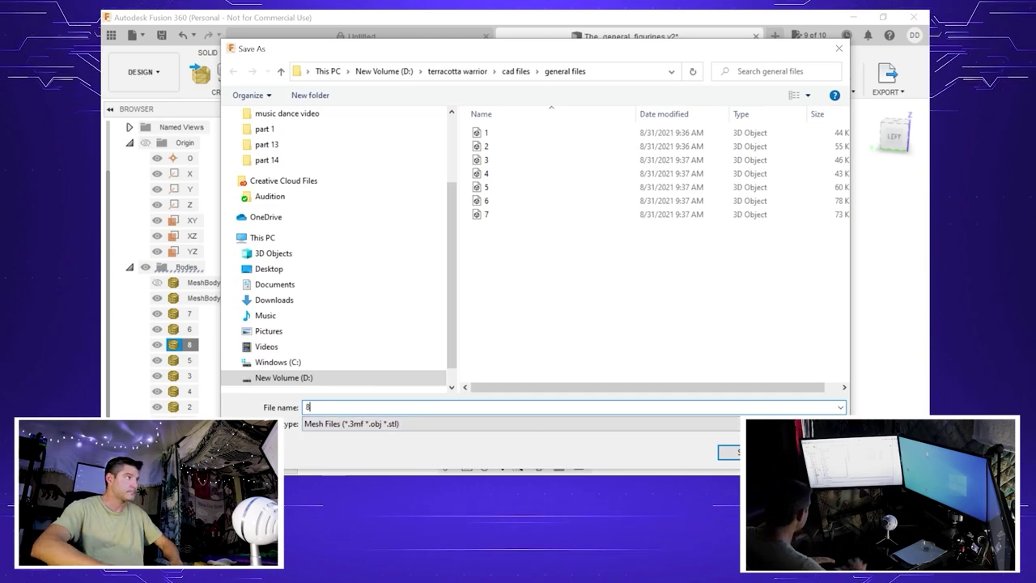
pyautogui.press('Return')
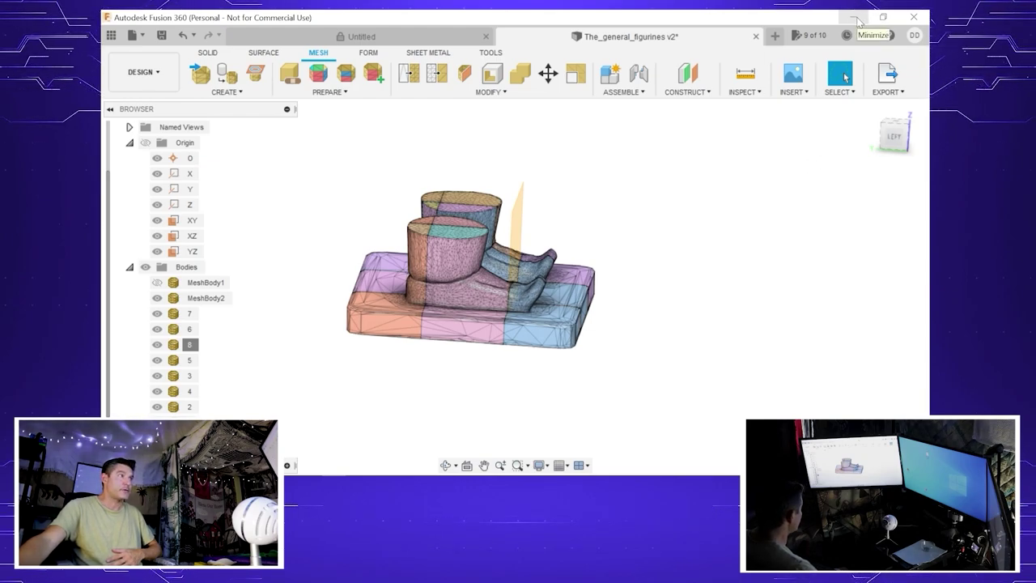
# Step: Switch to Cura and open file 1 from D:\terracotta warrior\cad files\general files
pyautogui.click(856, 17)
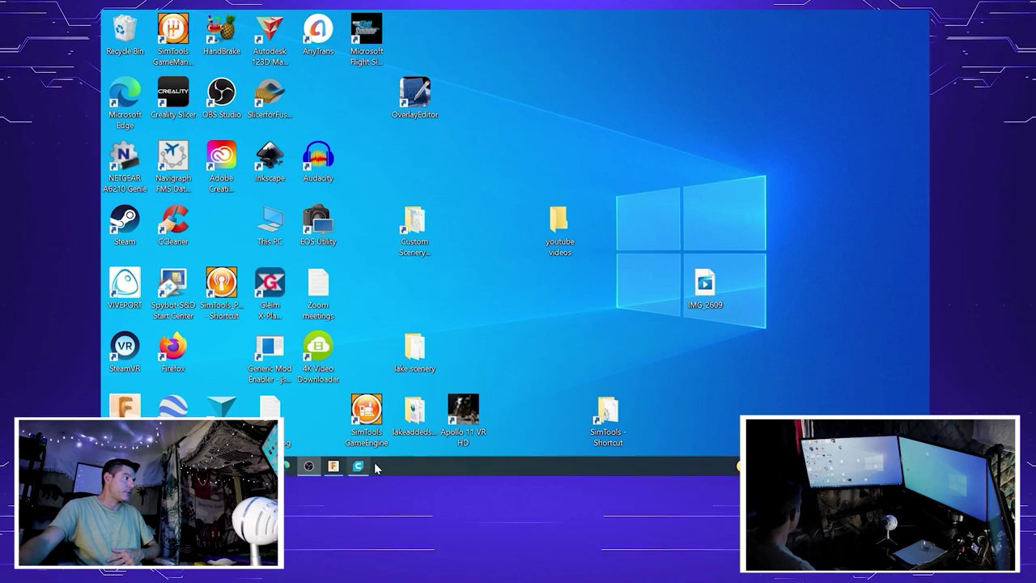
pyautogui.click(359, 467)
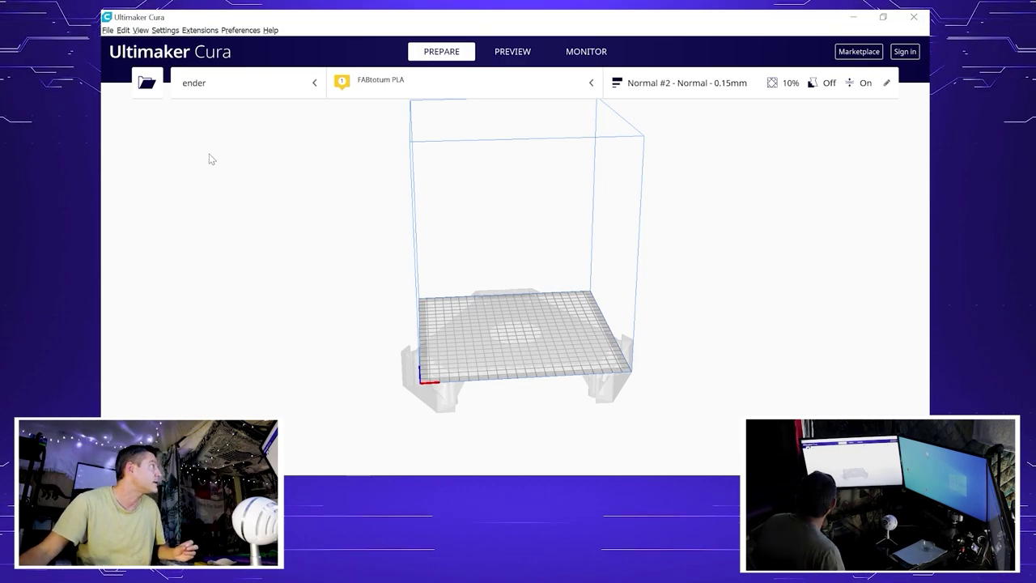
pyautogui.click(147, 83)
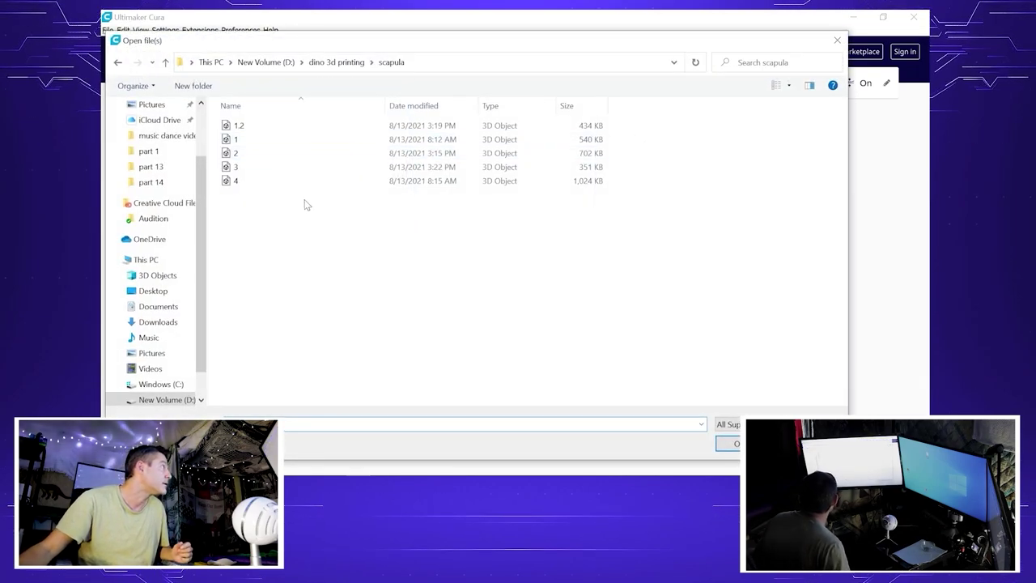
pyautogui.click(255, 64)
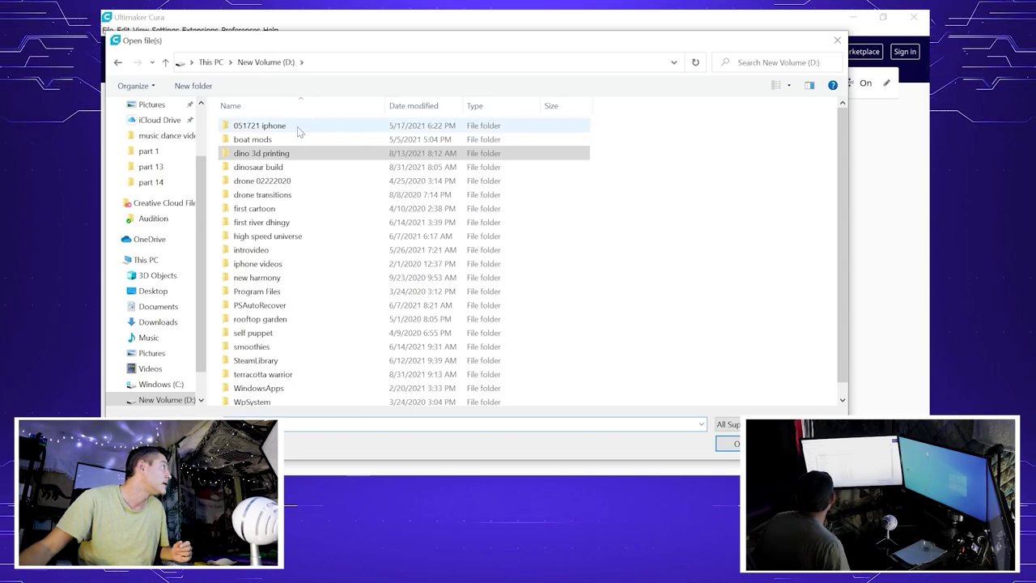
pyautogui.scroll(-1, 267, 324)
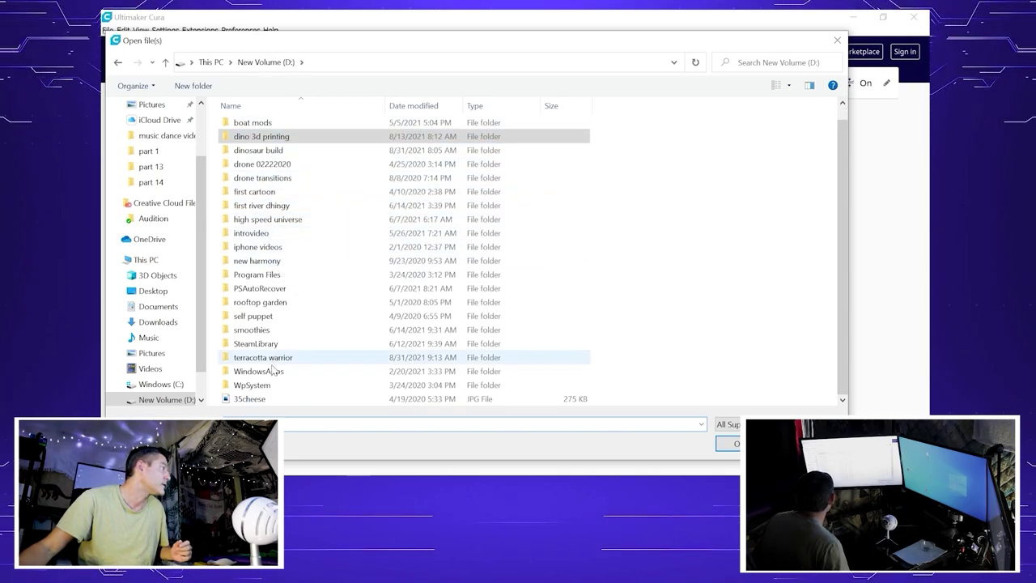
pyautogui.doubleClick(275, 360)
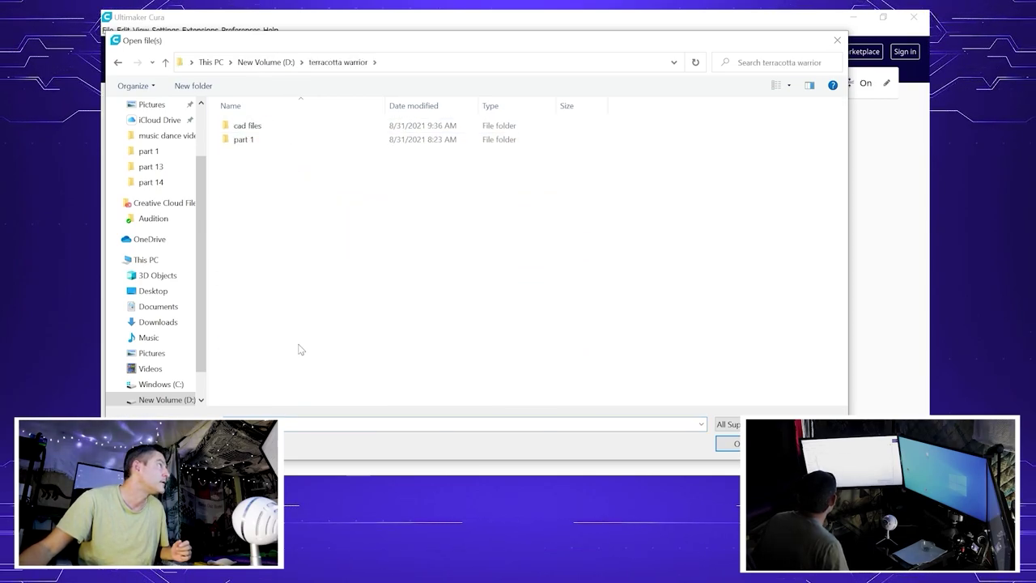
pyautogui.doubleClick(255, 127)
pyautogui.doubleClick(267, 140)
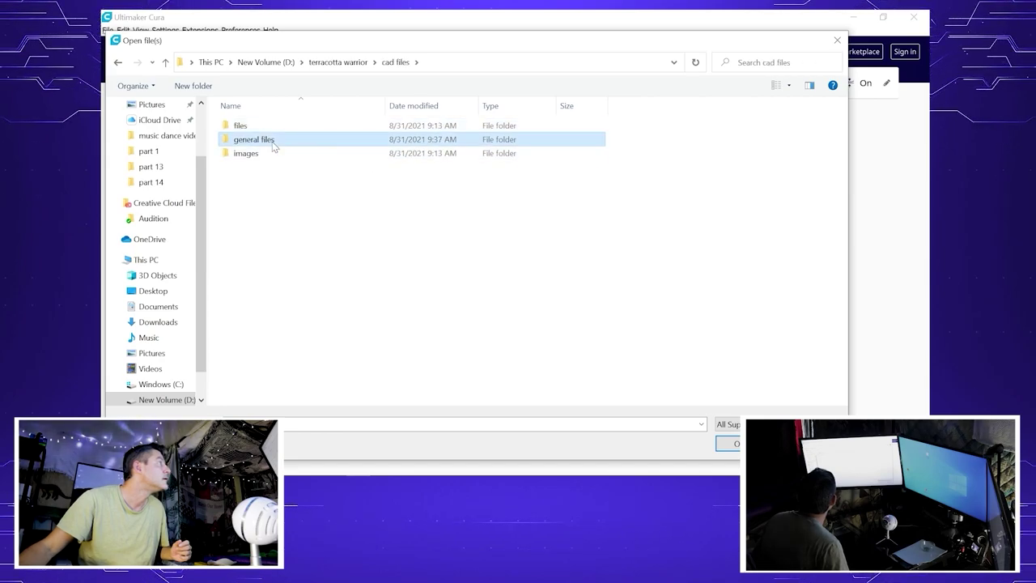
pyautogui.doubleClick(264, 125)
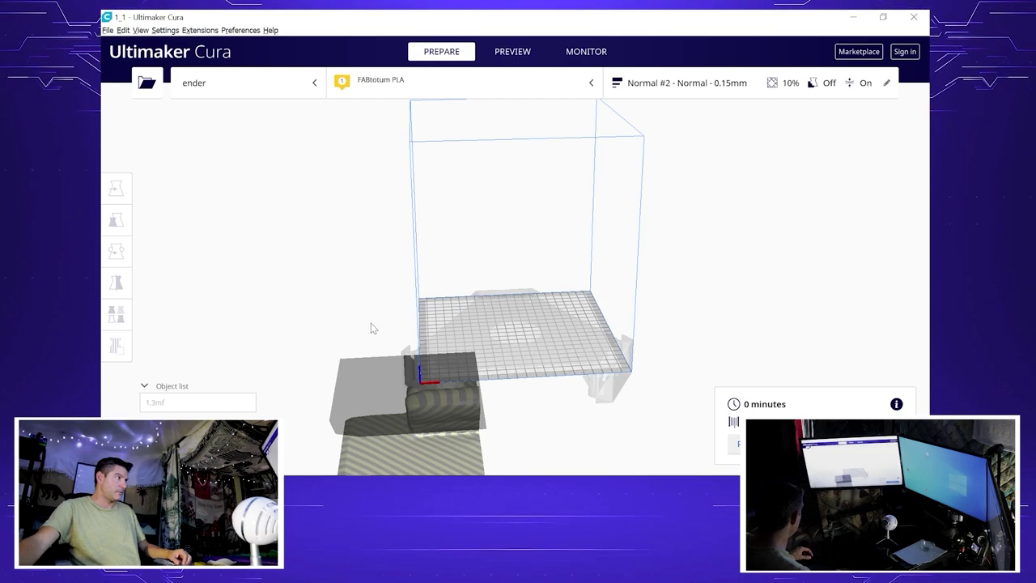
# Step: Arrange base piece 1 onto the centre of the build plate and inspect it
pyautogui.moveTo(364, 310); pyautogui.dragTo(316, 298, button='right')
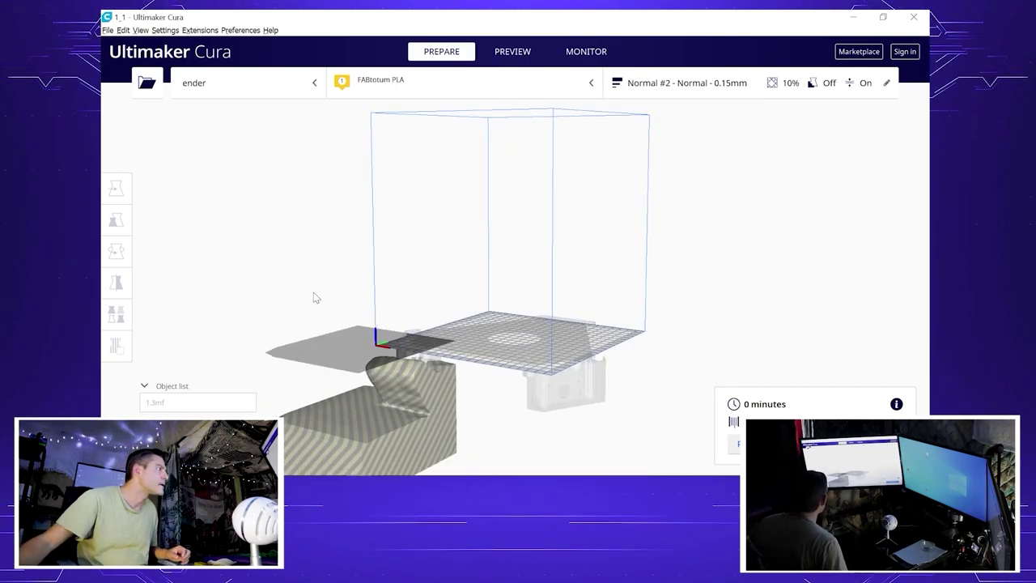
pyautogui.click(428, 415)
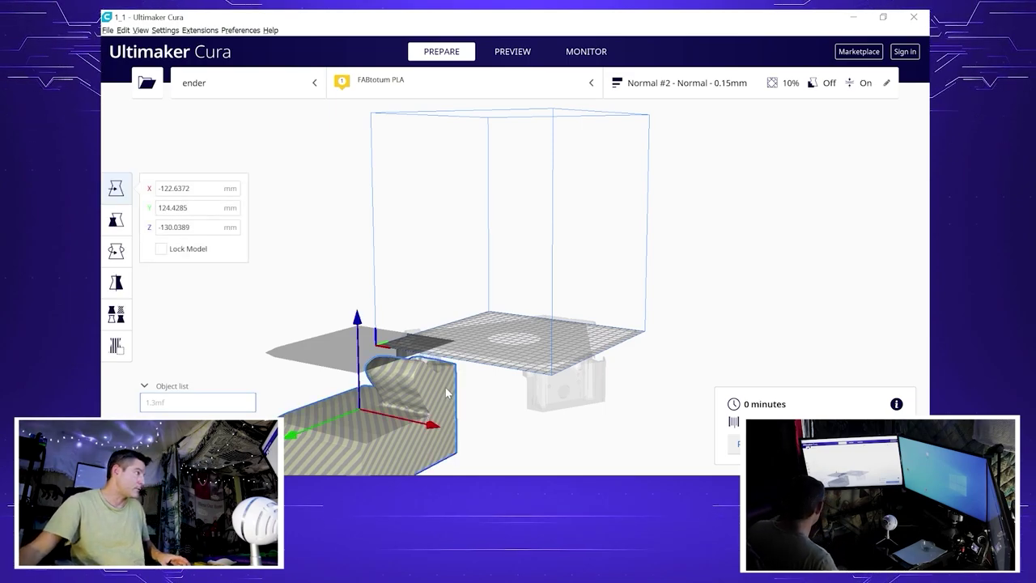
pyautogui.rightClick(476, 277)
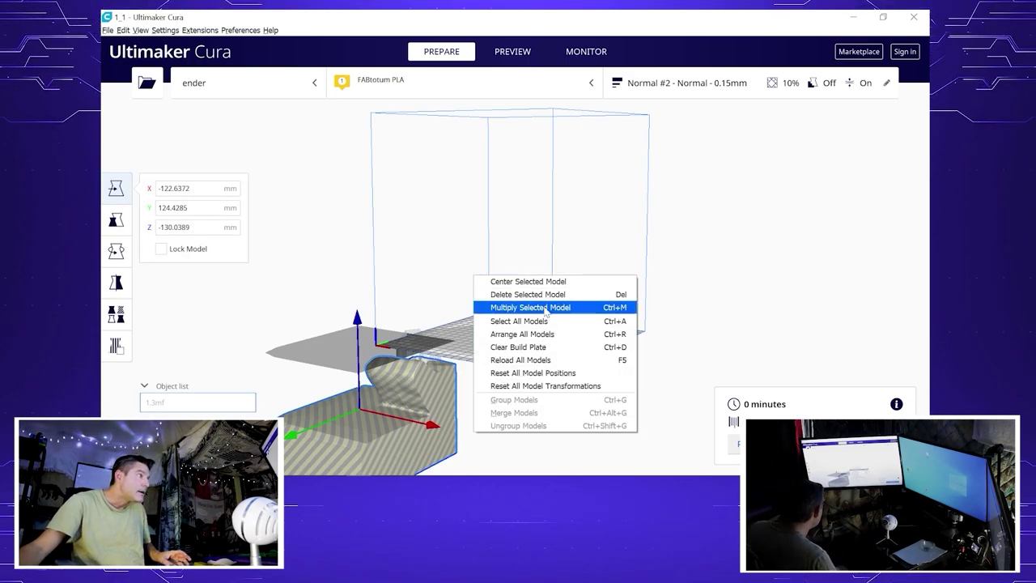
pyautogui.click(581, 335)
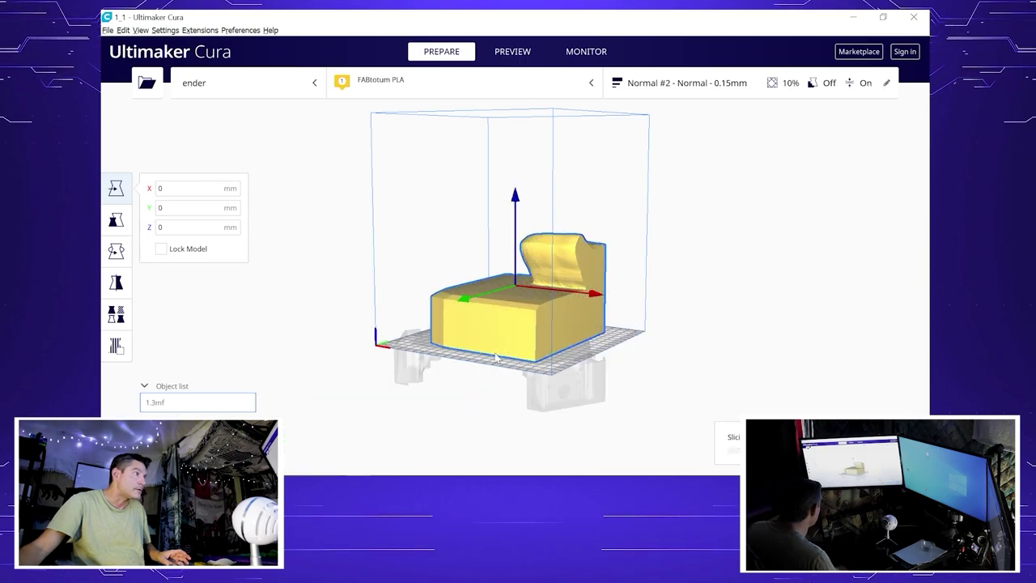
pyautogui.moveTo(384, 280); pyautogui.dragTo(548, 177, button='right')
pyautogui.moveTo(532, 280); pyautogui.dragTo(509, 251, button='right')
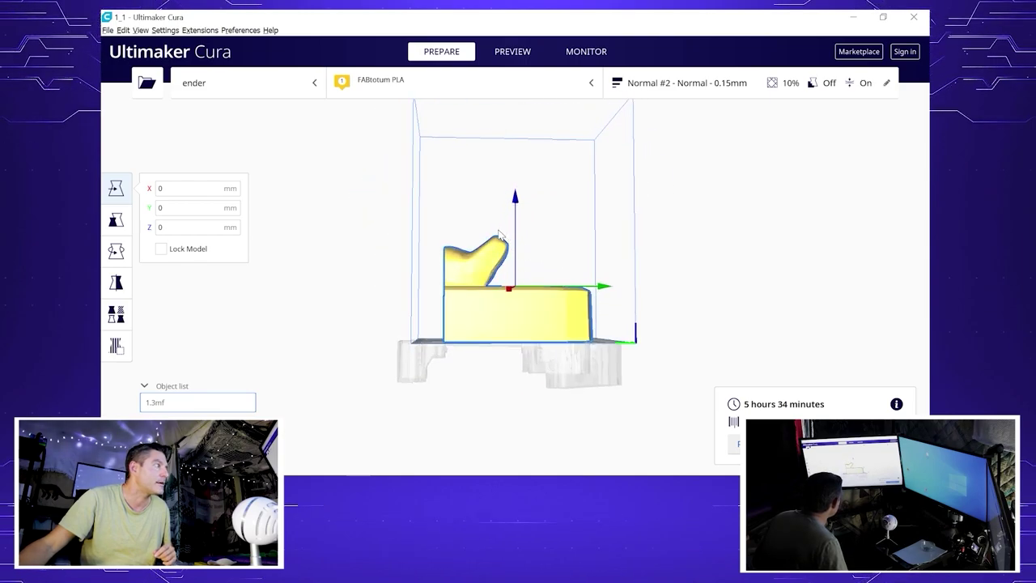
pyautogui.moveTo(500, 235); pyautogui.dragTo(547, 281, button='right')
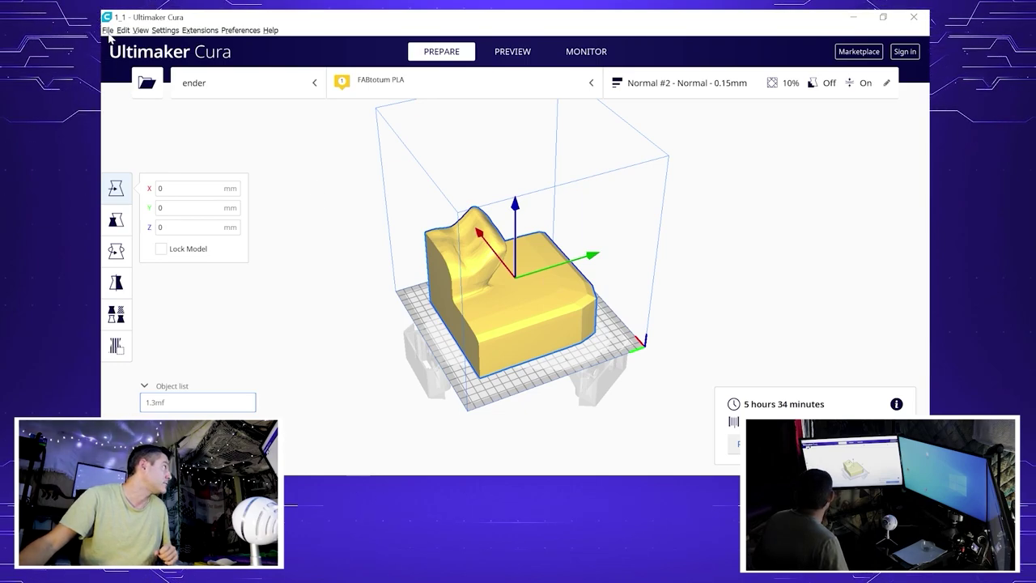
pyautogui.click(615, 312)
pyautogui.moveTo(616, 312); pyautogui.dragTo(435, 326, button='right')
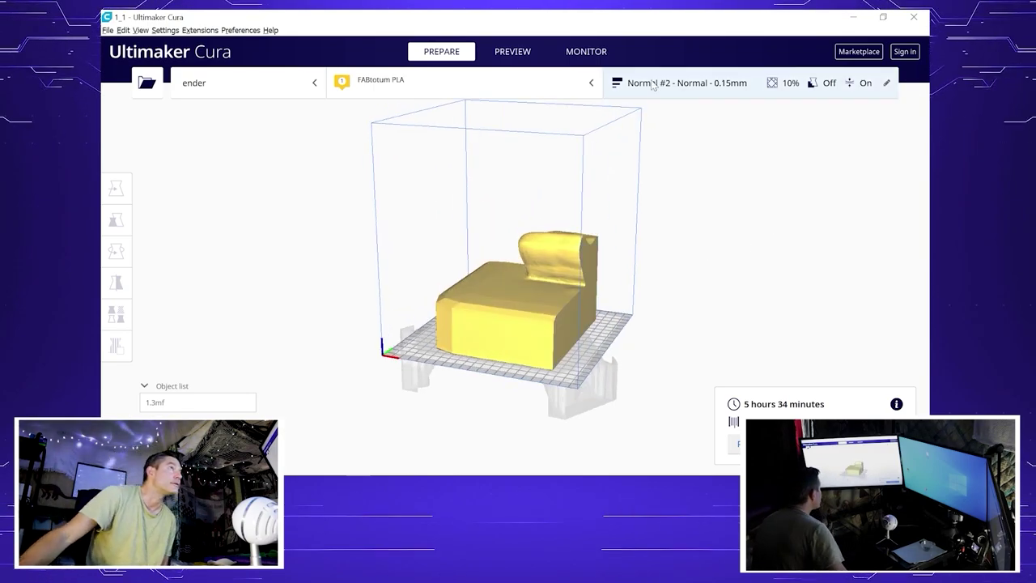
# Step: Open the print settings and collapse then re-expand the Experimental group
pyautogui.click(887, 85)
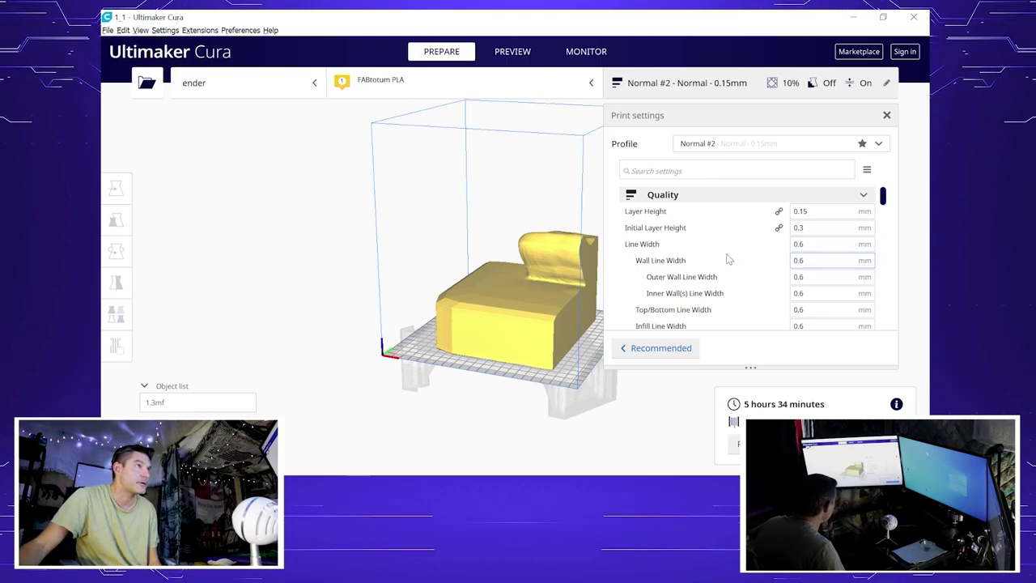
pyautogui.scroll(-20, 727, 259)
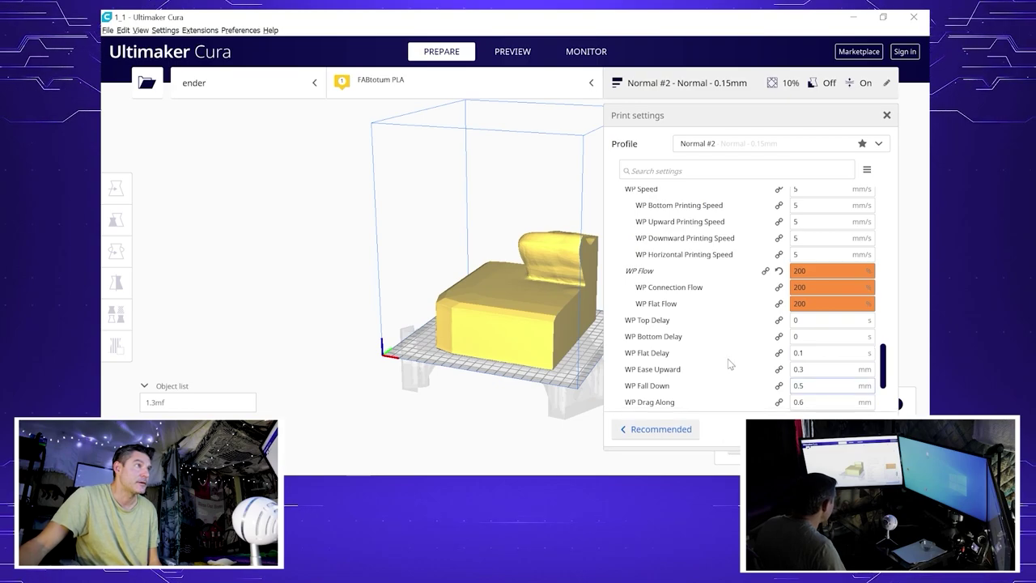
pyautogui.scroll(10, 729, 364)
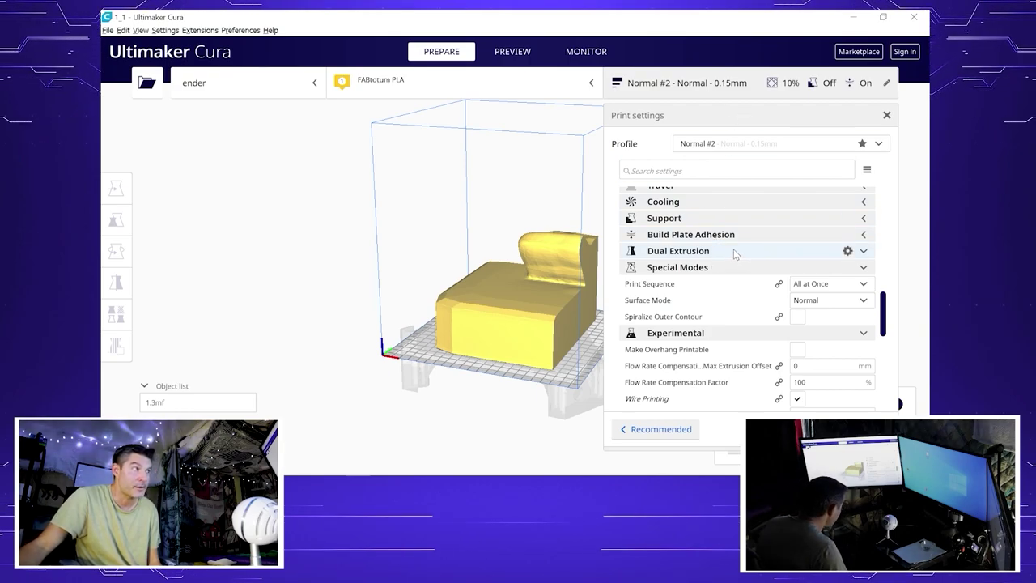
pyautogui.click(865, 334)
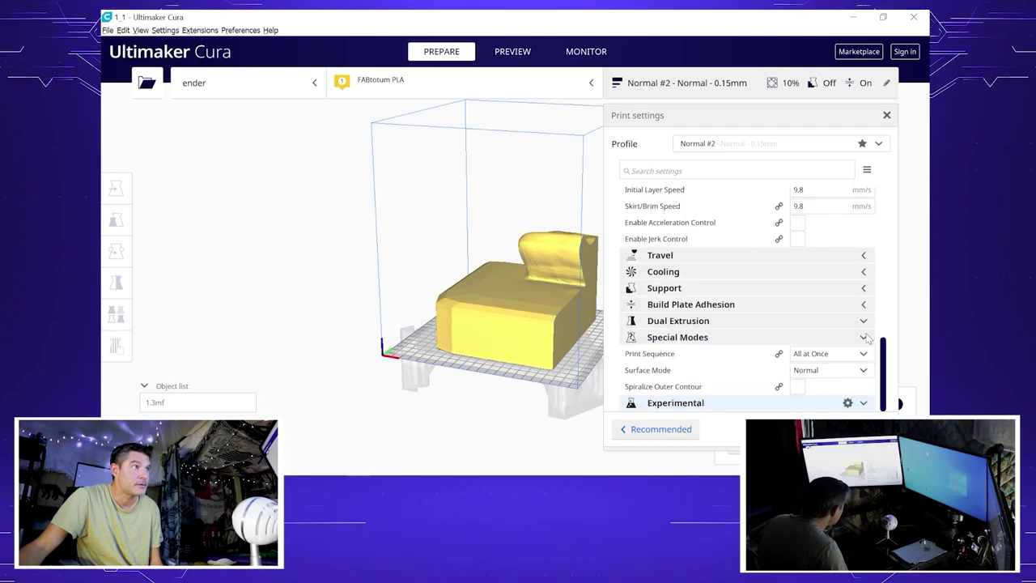
pyautogui.click(865, 404)
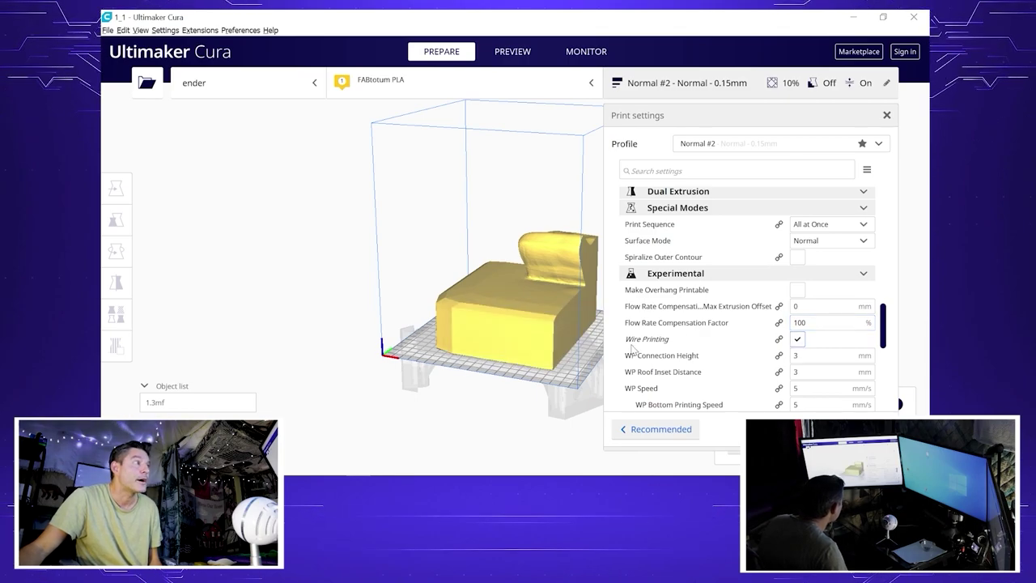
# Step: Scroll through the Wire Printing settings with WP flow at 200%, then close the panel
pyautogui.scroll(-2, 731, 357)
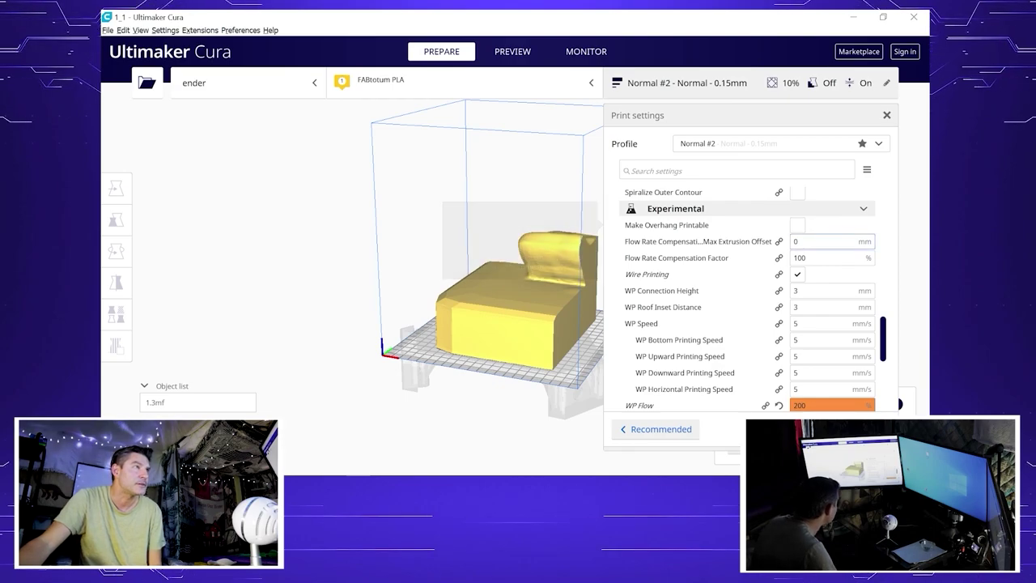
pyautogui.scroll(-1, 763, 298)
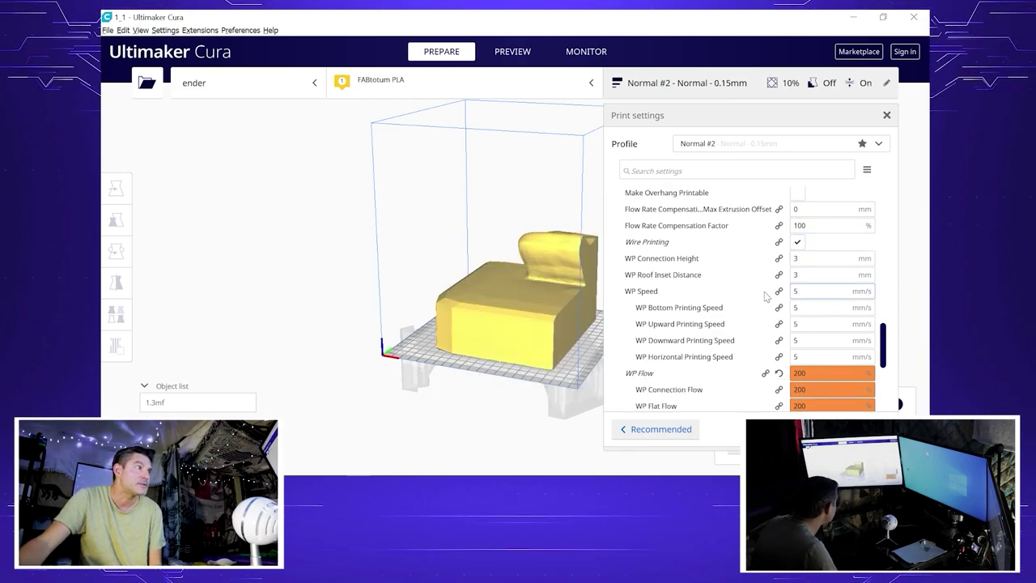
pyautogui.scroll(-3, 775, 256)
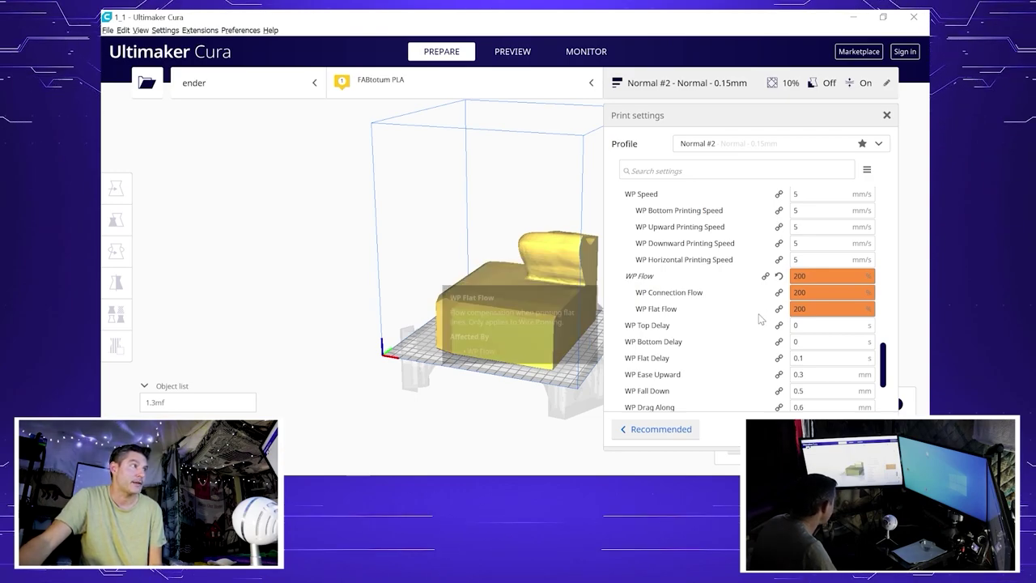
pyautogui.scroll(-3, 762, 320)
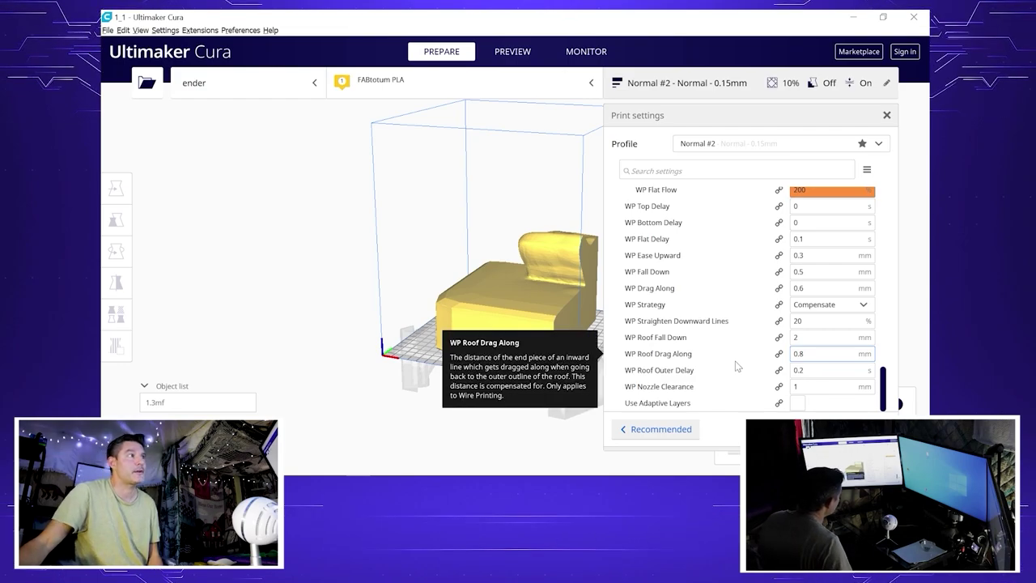
pyautogui.scroll(15, 737, 365)
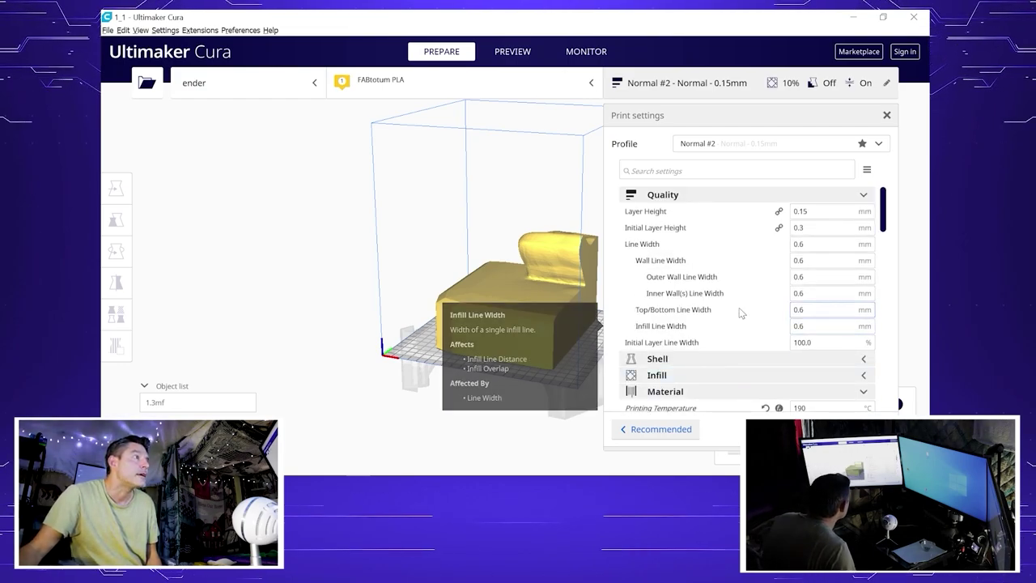
pyautogui.scroll(-1, 742, 308)
pyautogui.scroll(-5, 739, 305)
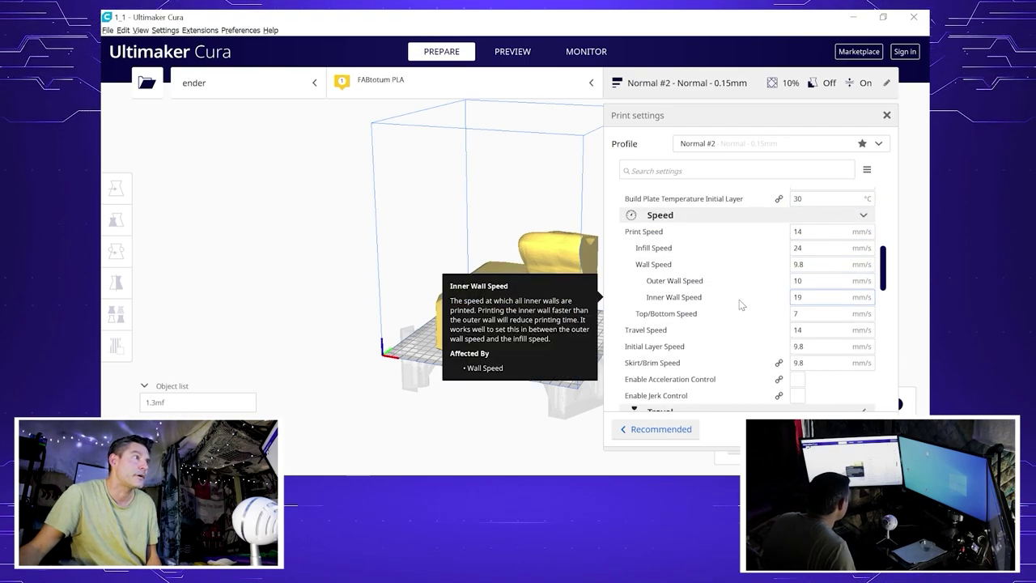
pyautogui.scroll(-10, 739, 299)
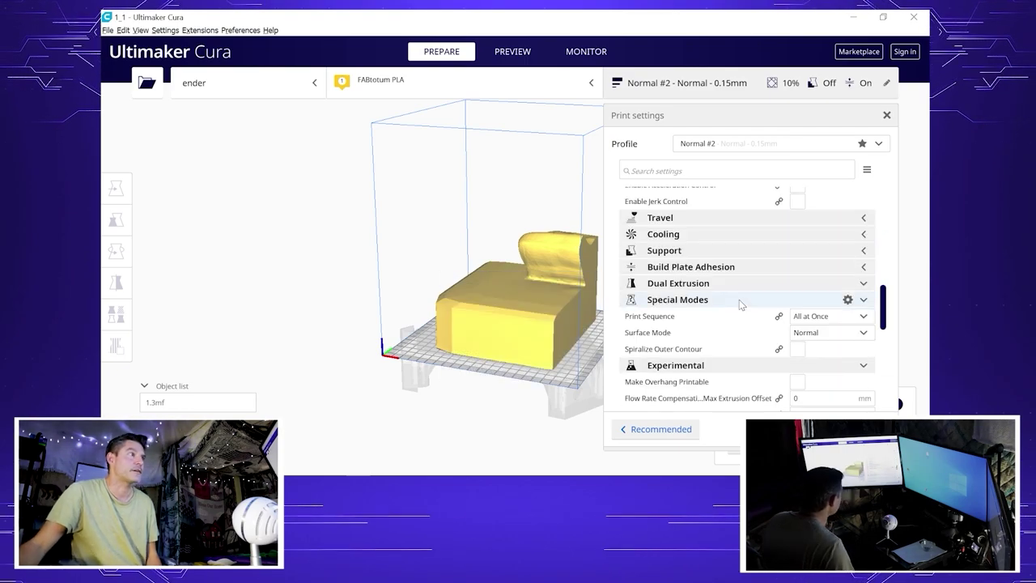
pyautogui.click(886, 115)
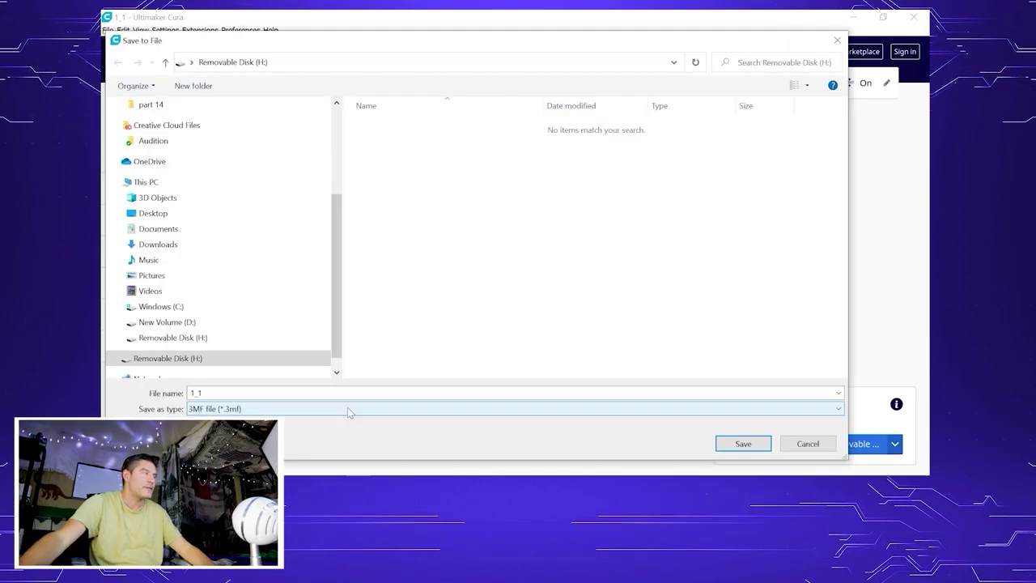
# Step: Save piece 1 as G-code file 1_1 on the removable disk
pyautogui.click(347, 409)
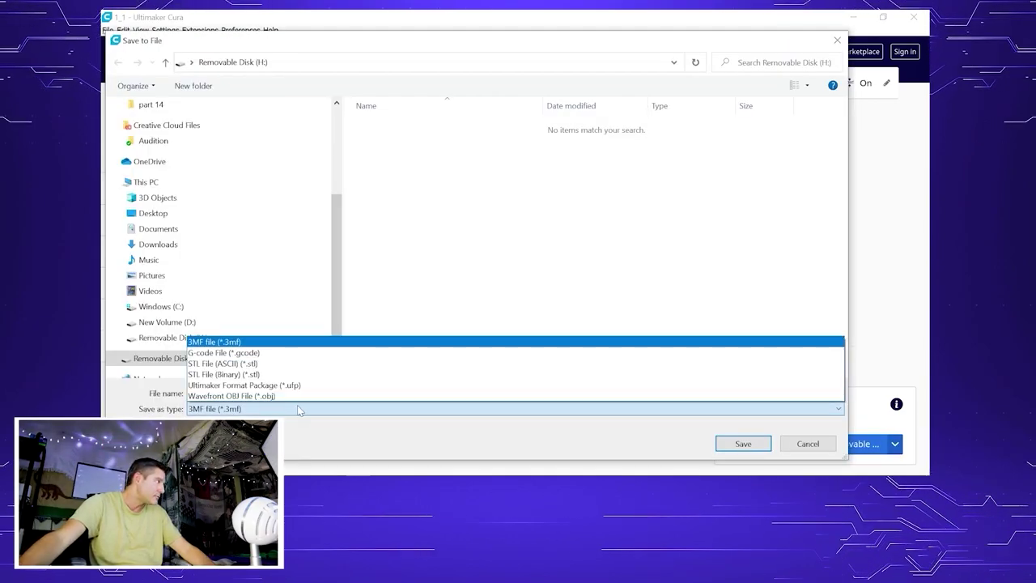
pyautogui.click(267, 354)
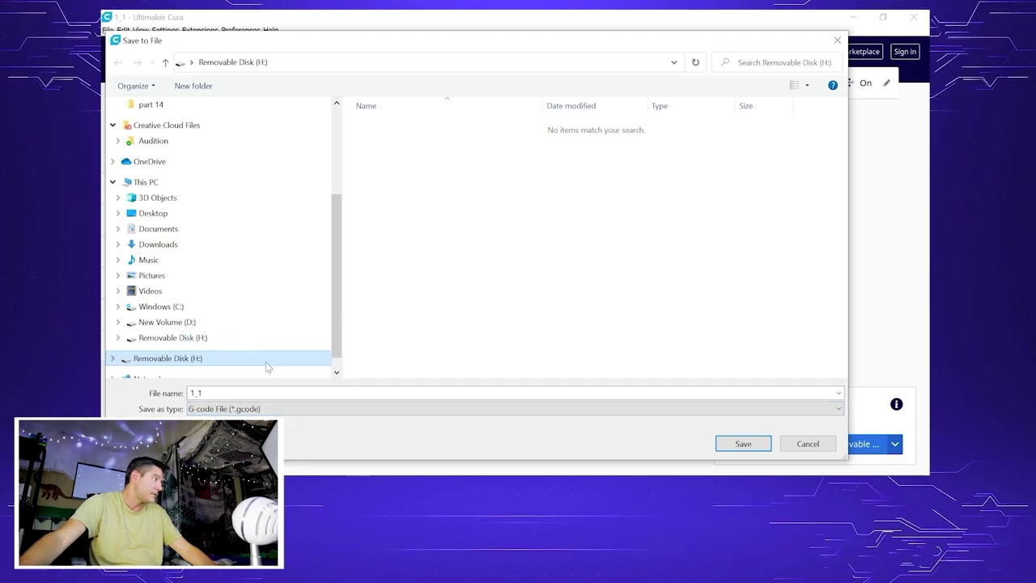
pyautogui.click(743, 444)
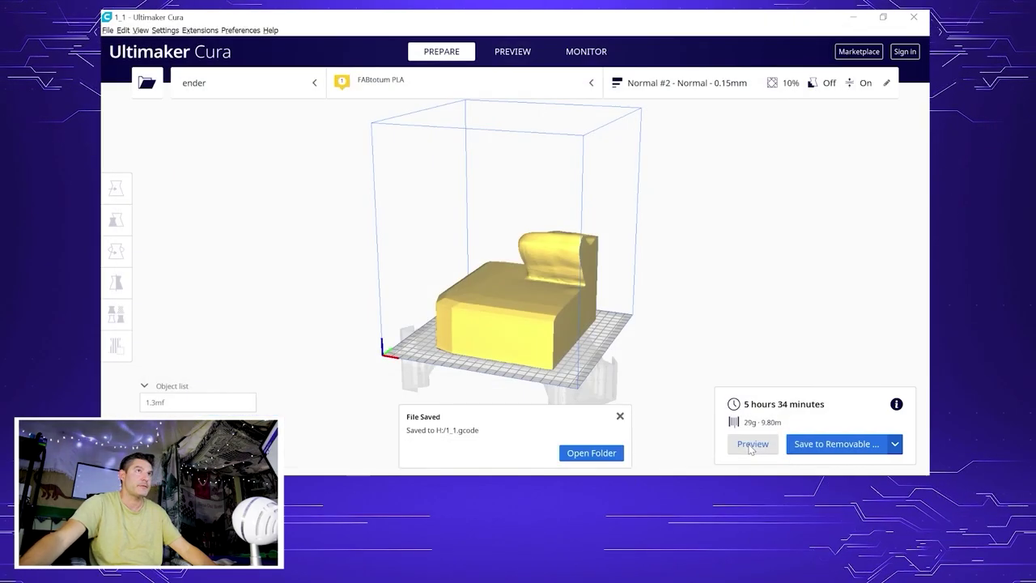
# Step: Delete piece 1 from the build plate
pyautogui.click(519, 305)
pyautogui.press('Delete')
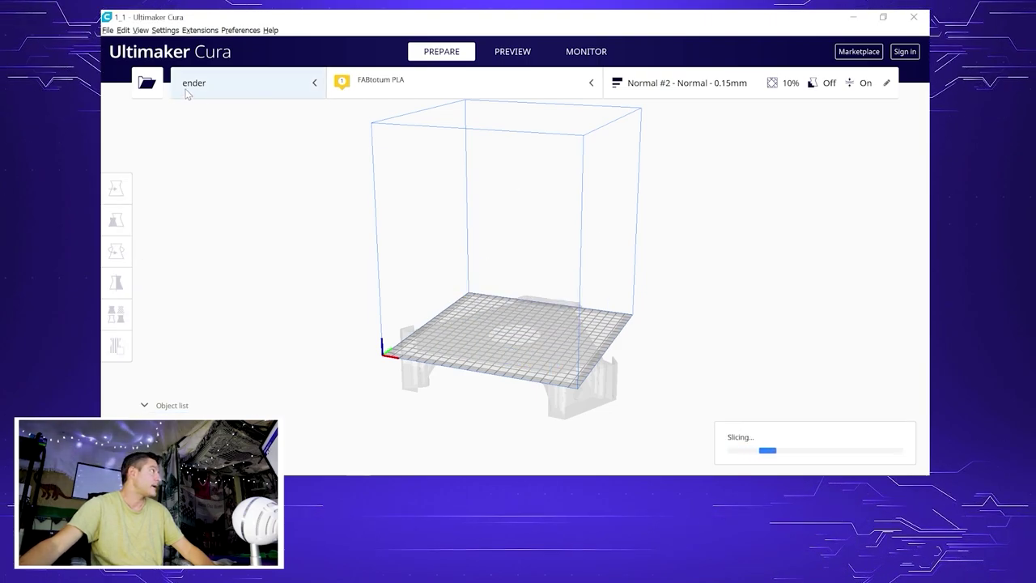
pyautogui.click(146, 83)
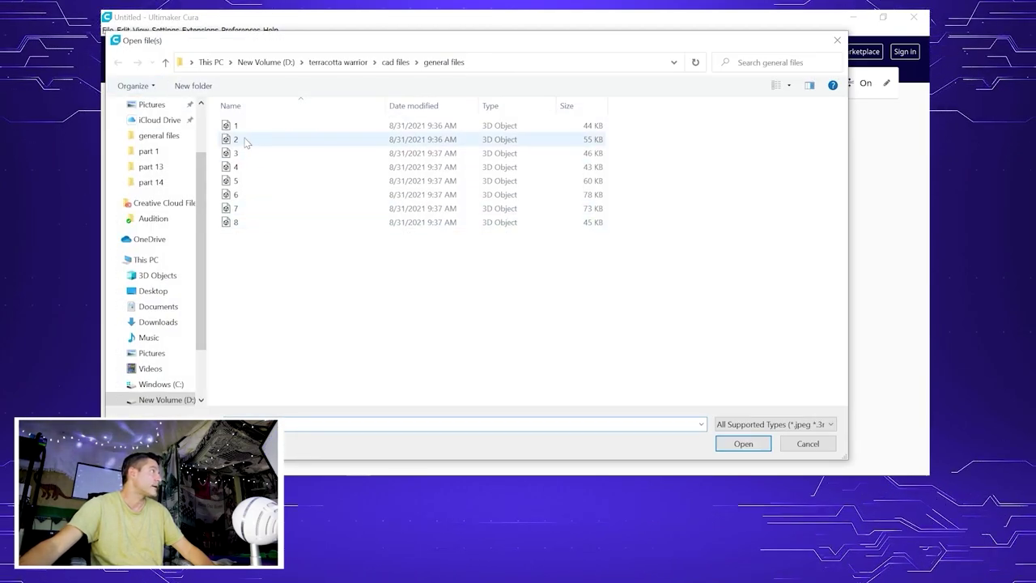
# Step: Load part 2 and centre it on the build plate
pyautogui.doubleClick(247, 142)
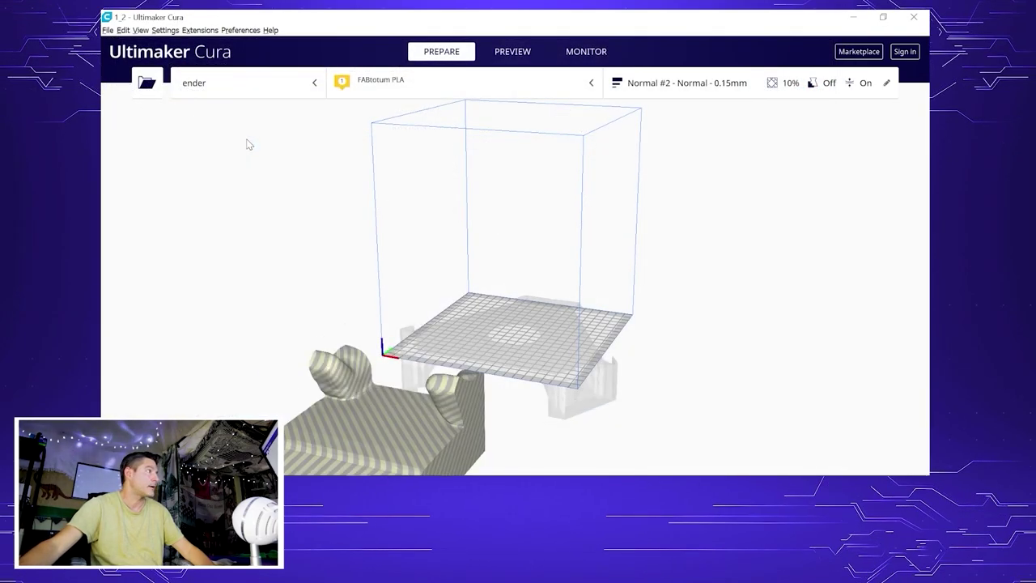
pyautogui.click(367, 417)
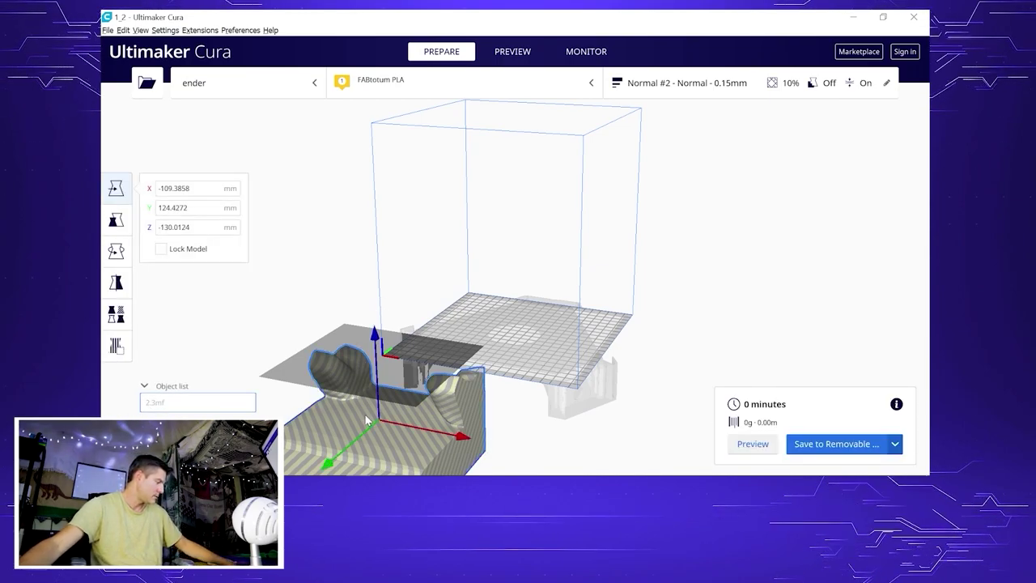
pyautogui.hotkey('ctrl', 'r')
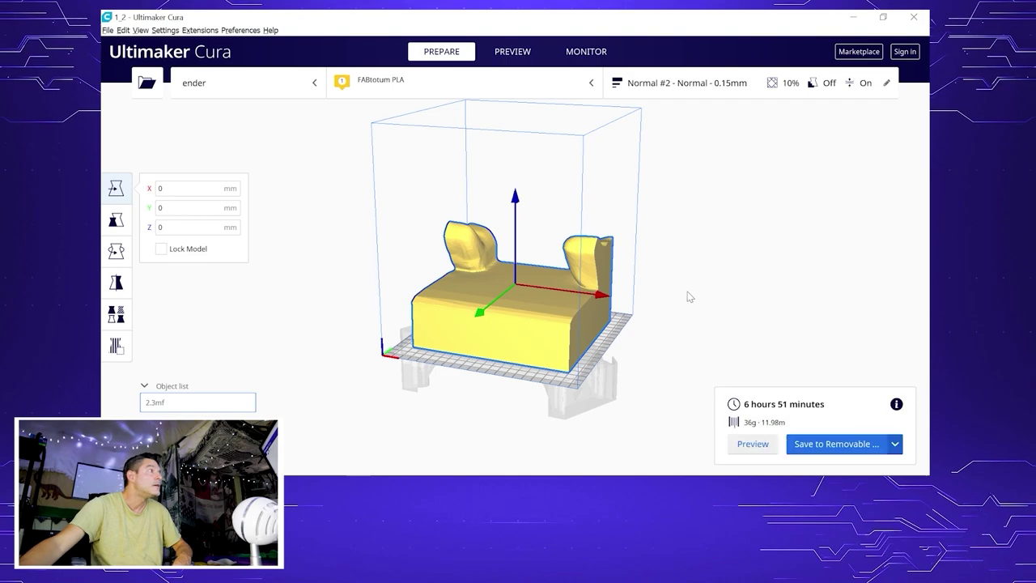
pyautogui.moveTo(689, 297); pyautogui.dragTo(647, 365, button='right')
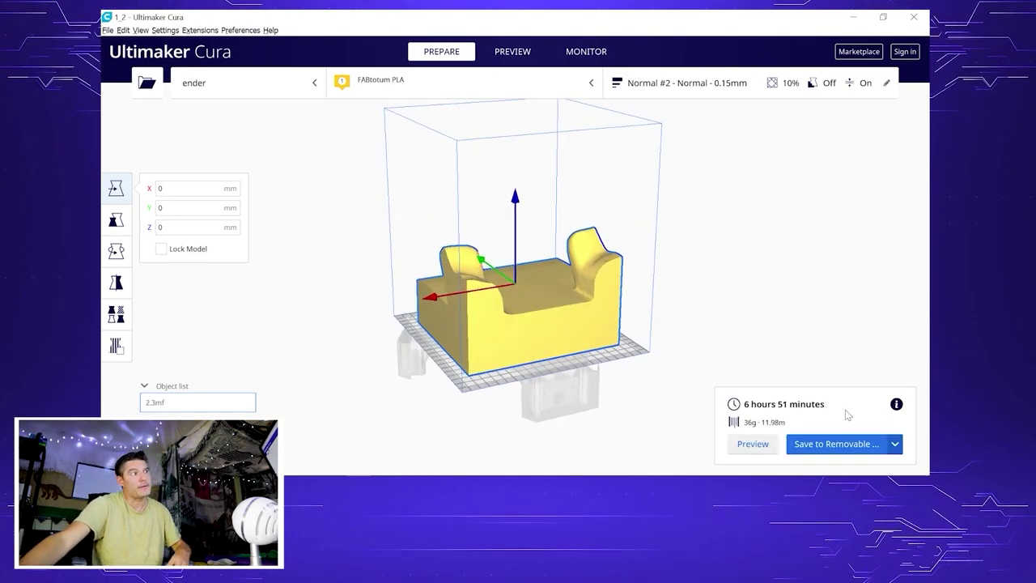
pyautogui.moveTo(446, 353); pyautogui.dragTo(488, 357, button='right')
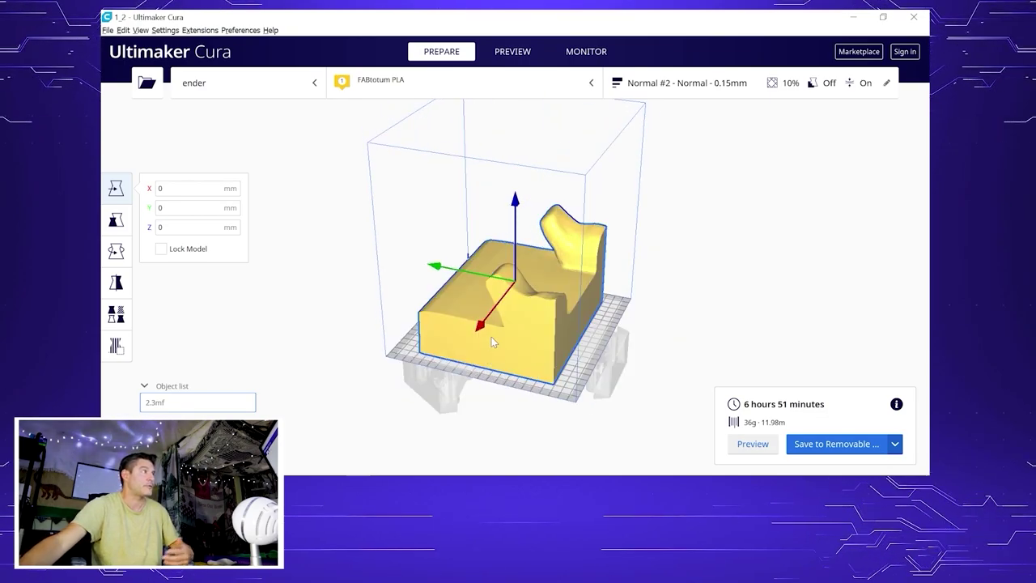
# Step: Export part 2 as 1_2.gcode to the removable disk and delete it from the plate
pyautogui.click(107, 30)
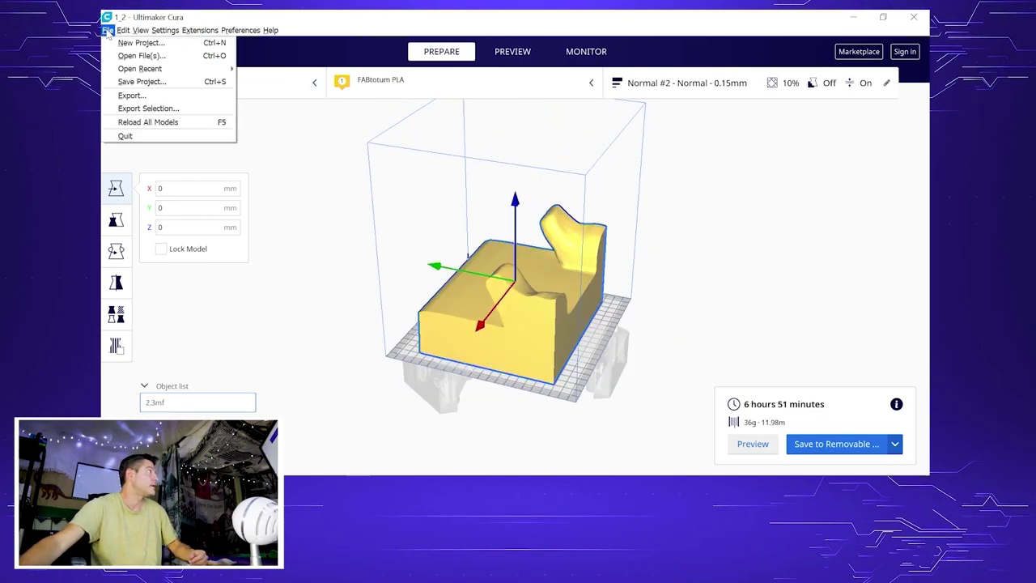
pyautogui.click(141, 95)
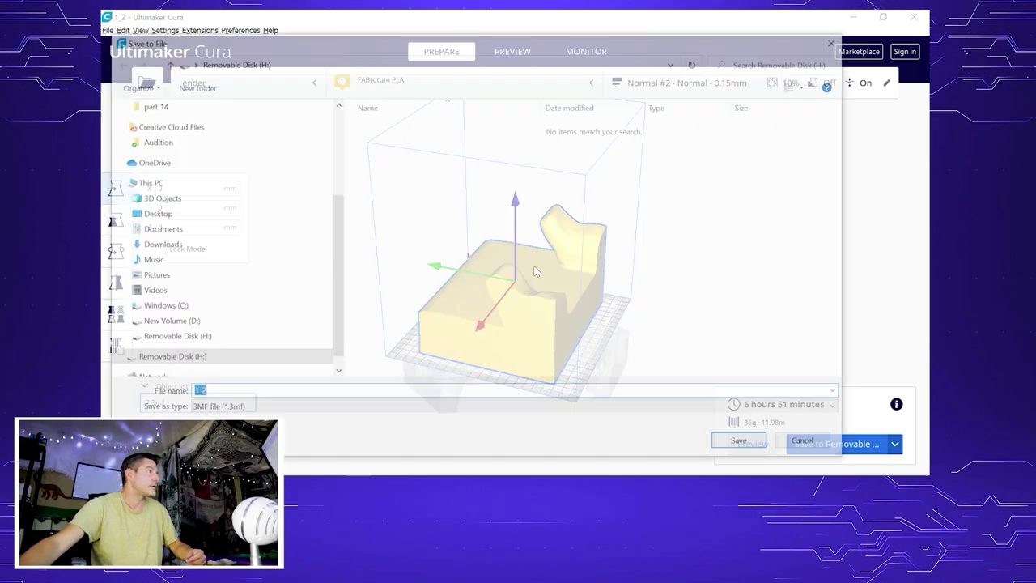
pyautogui.click(358, 409)
pyautogui.click(314, 354)
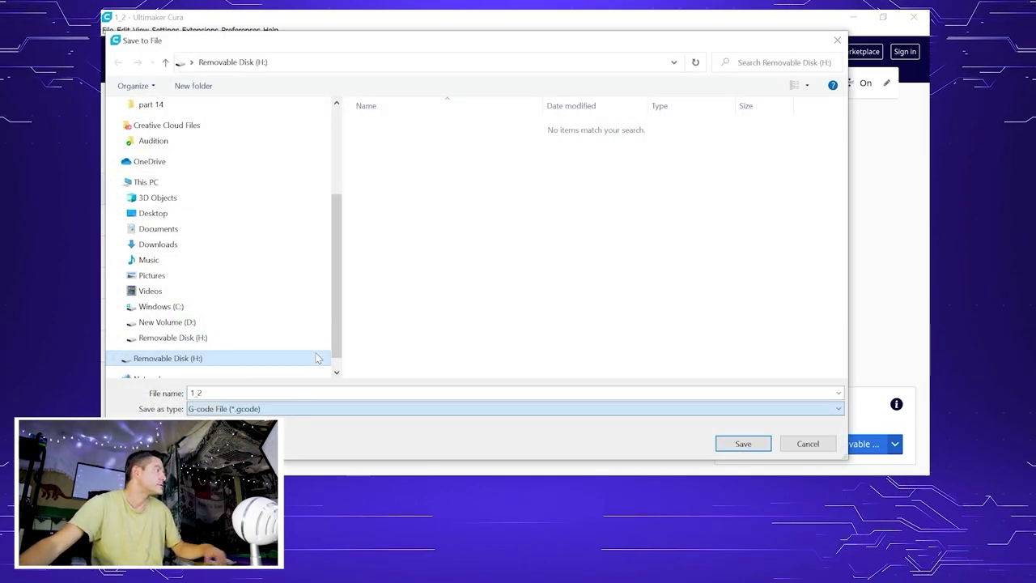
pyautogui.press('Return')
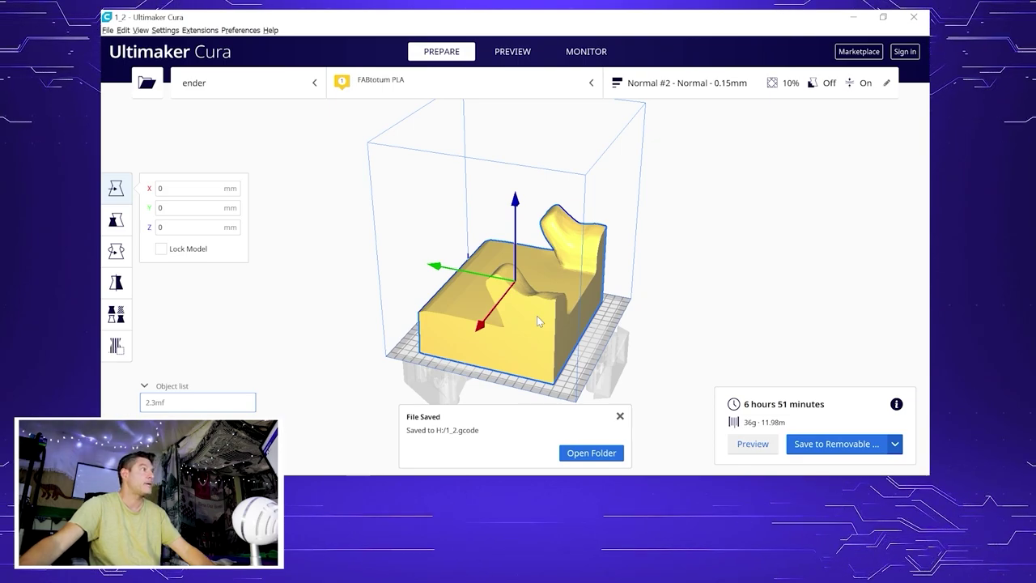
pyautogui.press('Delete')
pyautogui.click(147, 82)
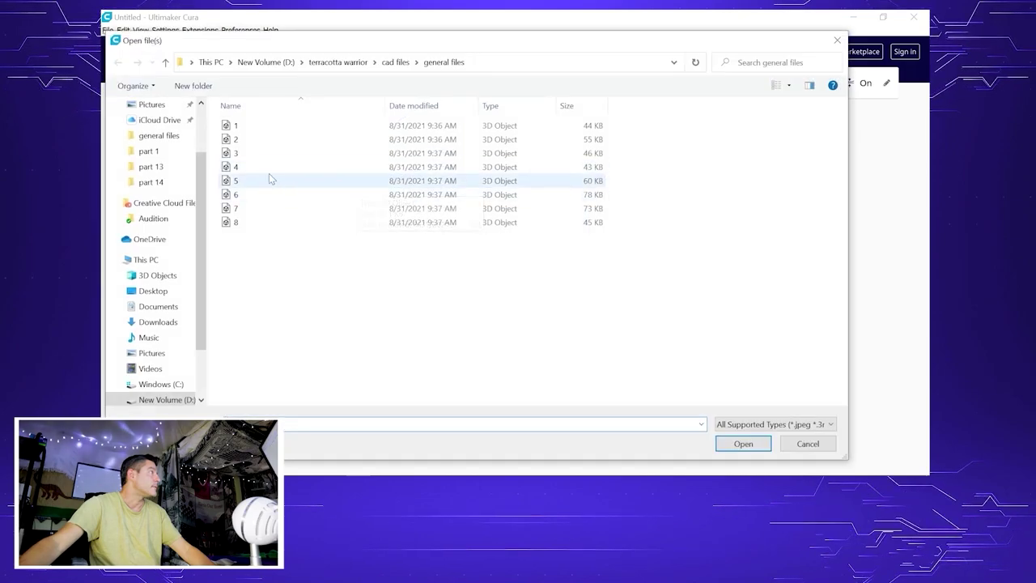
# Step: Load part 3 onto the build plate and select it
pyautogui.doubleClick(271, 153)
pyautogui.click(477, 404)
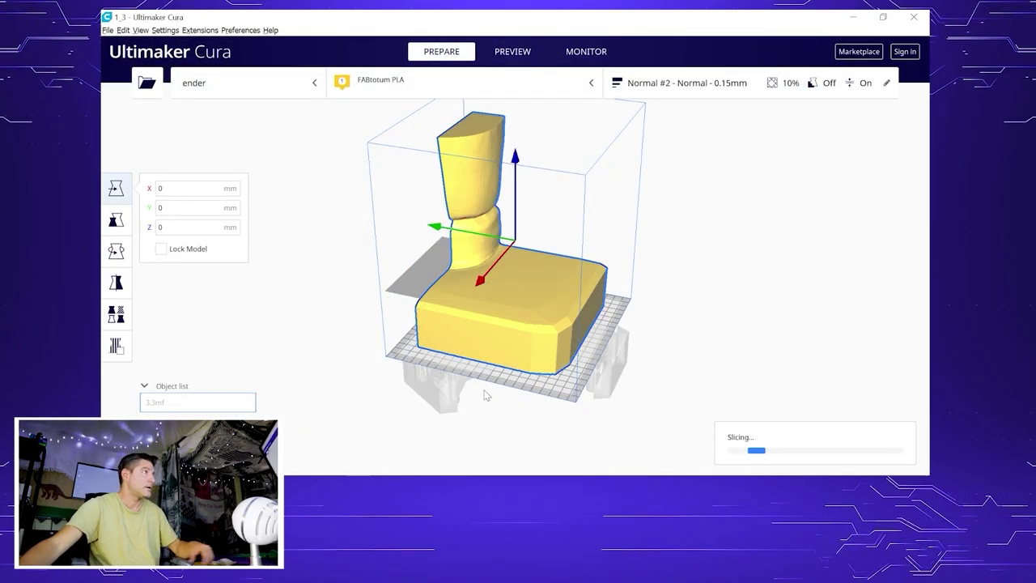
pyautogui.moveTo(466, 370); pyautogui.dragTo(421, 401, button='right')
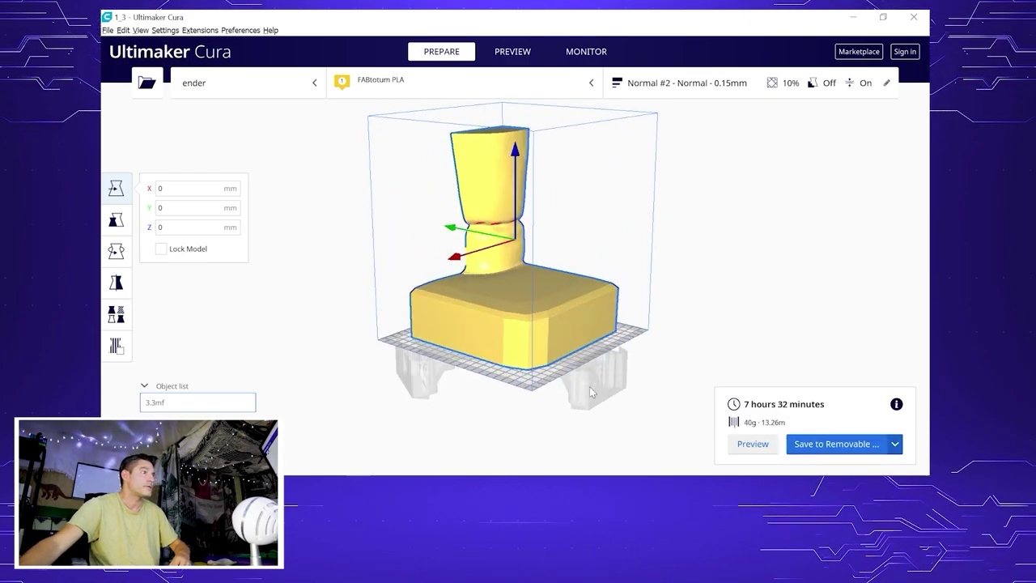
# Step: Export part 3 as 1_3.gcode to the removable disk, then view loaded part 8
pyautogui.click(107, 30)
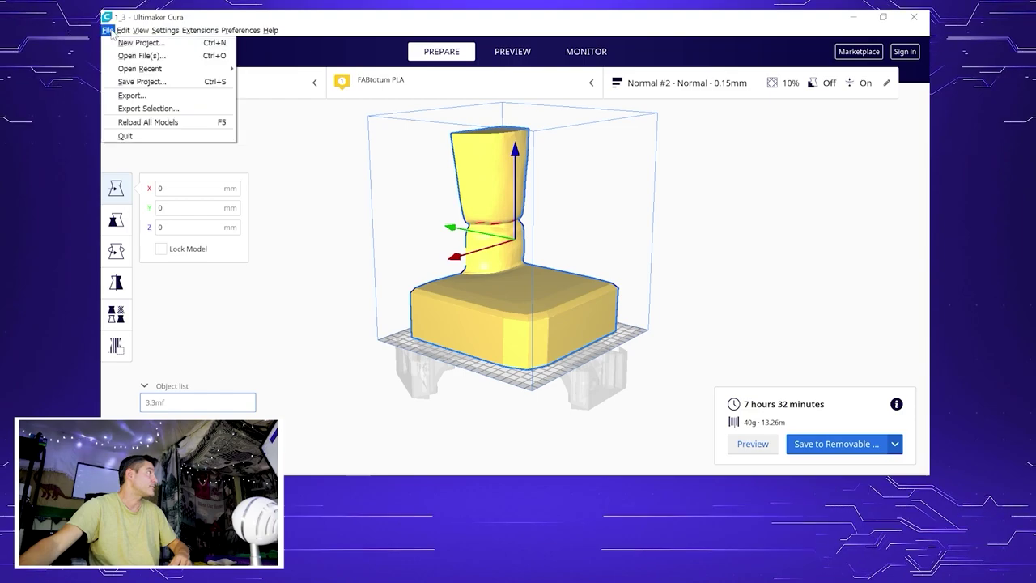
pyautogui.click(144, 95)
pyautogui.click(427, 409)
pyautogui.click(380, 394)
pyautogui.press('Return')
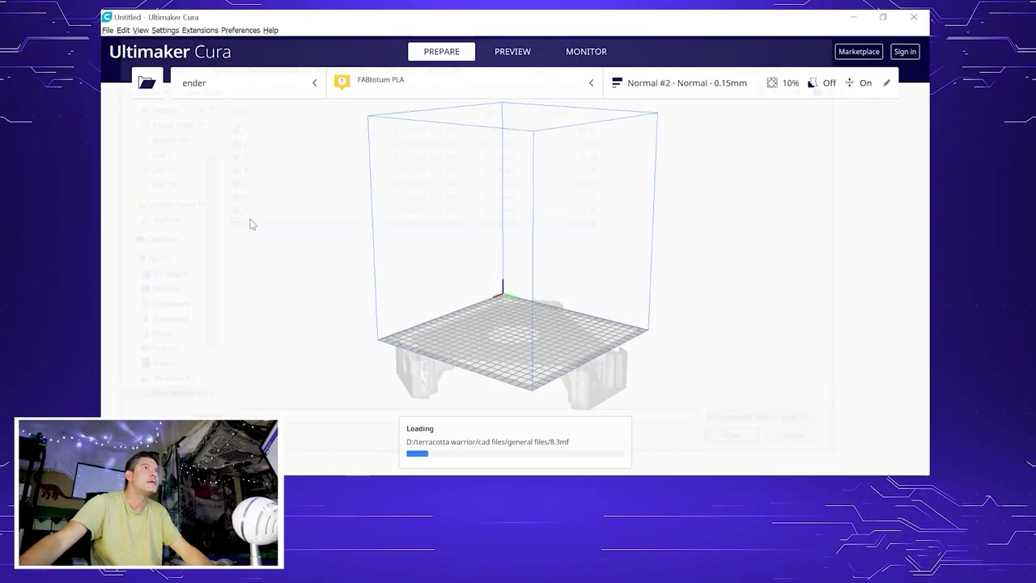
pyautogui.moveTo(551, 326); pyautogui.dragTo(332, 302, button='right')
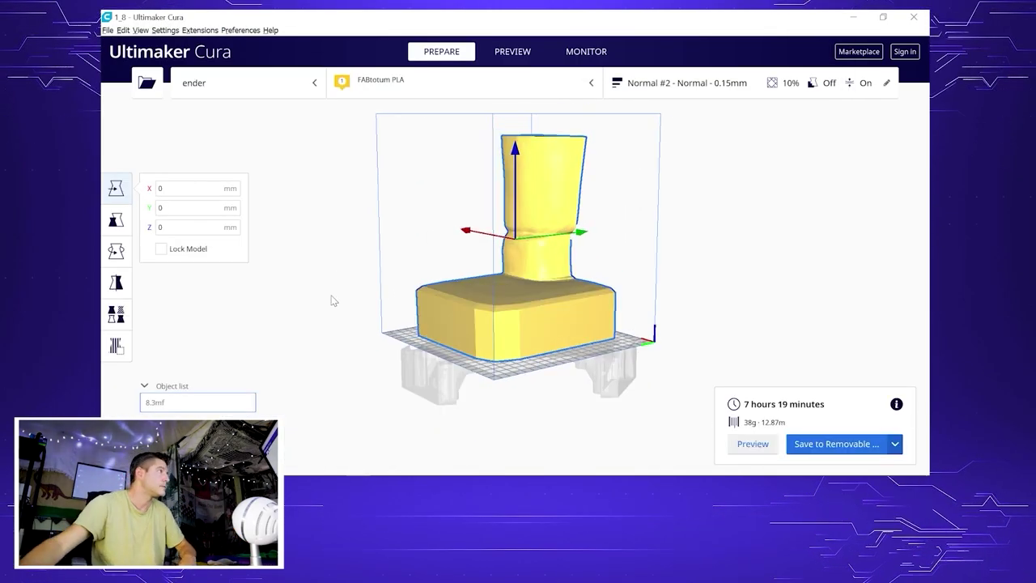
pyautogui.click(106, 30)
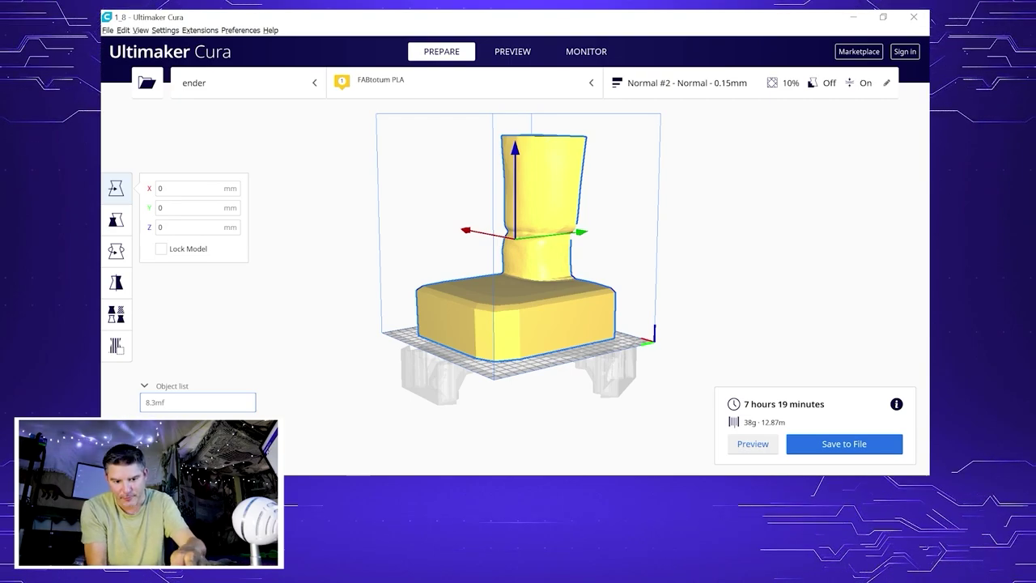